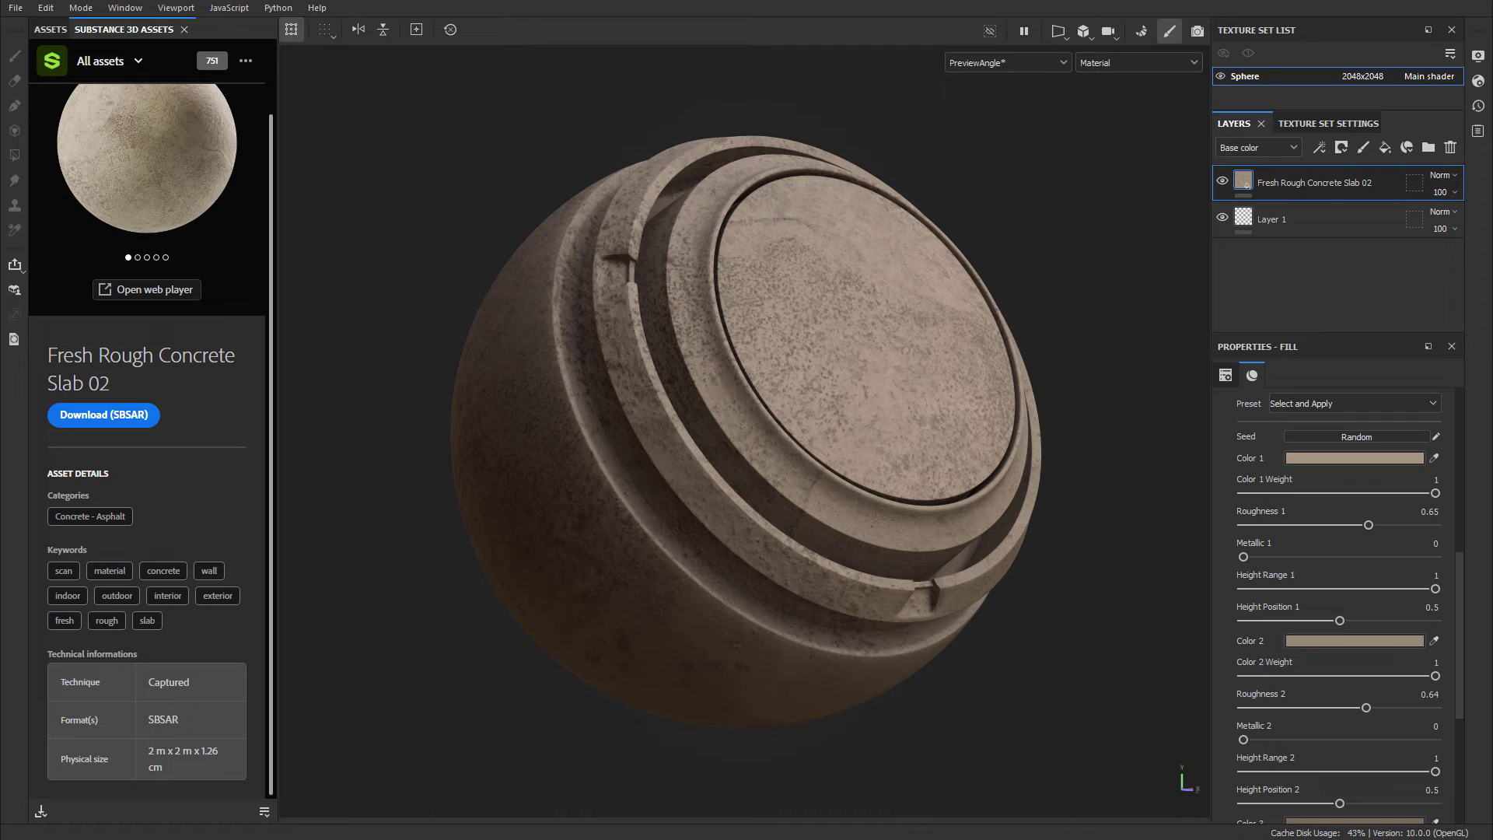
Step: Go back to the material grid, filter to My assets (152), then return to All assets (13,367)
{"action": "scroll", "coordinate": [110, 158], "scroll_direction": "up", "scroll_amount": 1}
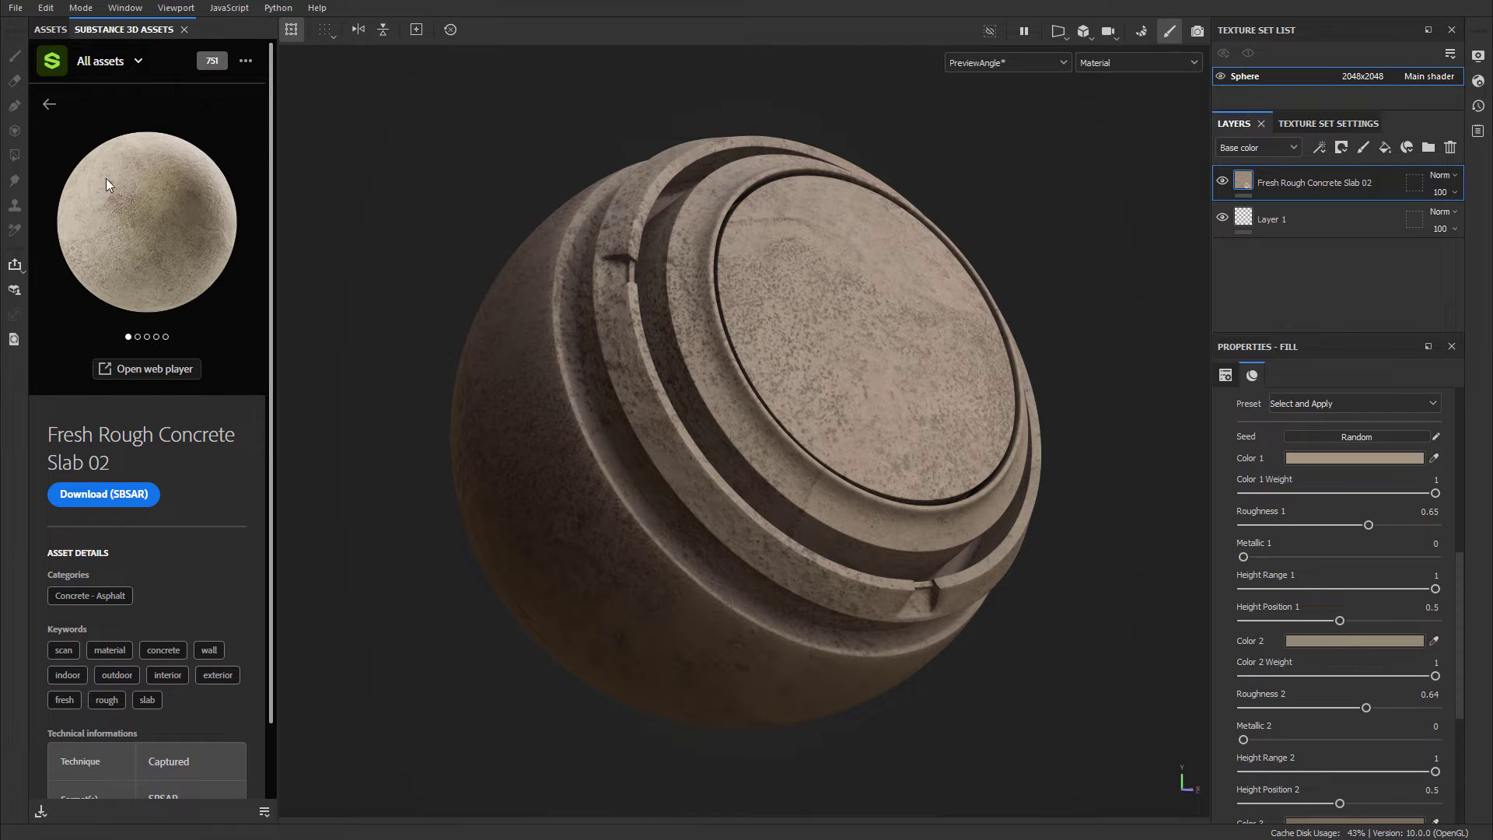
{"action": "left_click", "coordinate": [50, 109]}
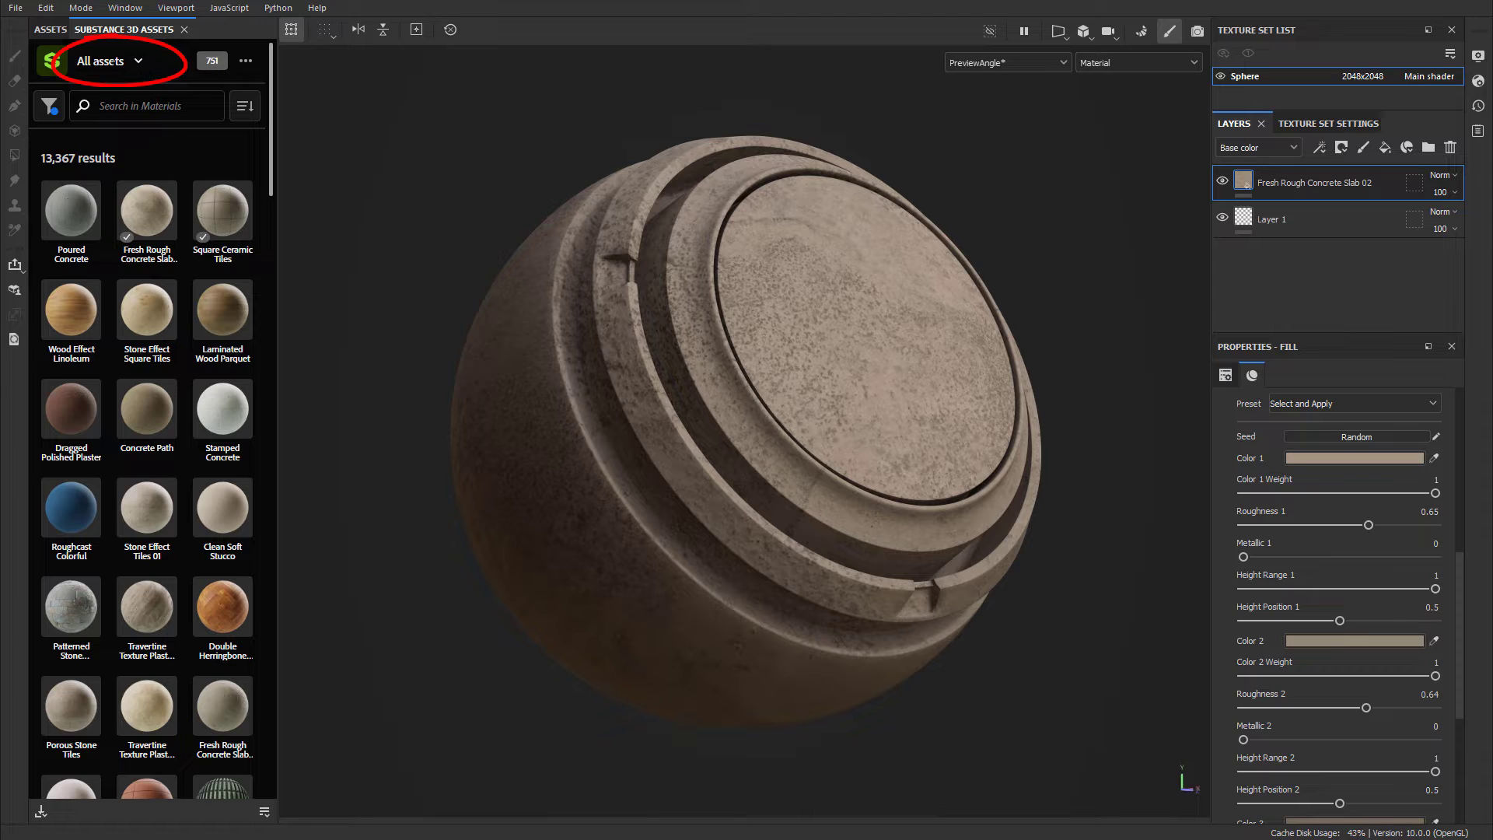
{"action": "left_click", "coordinate": [139, 62]}
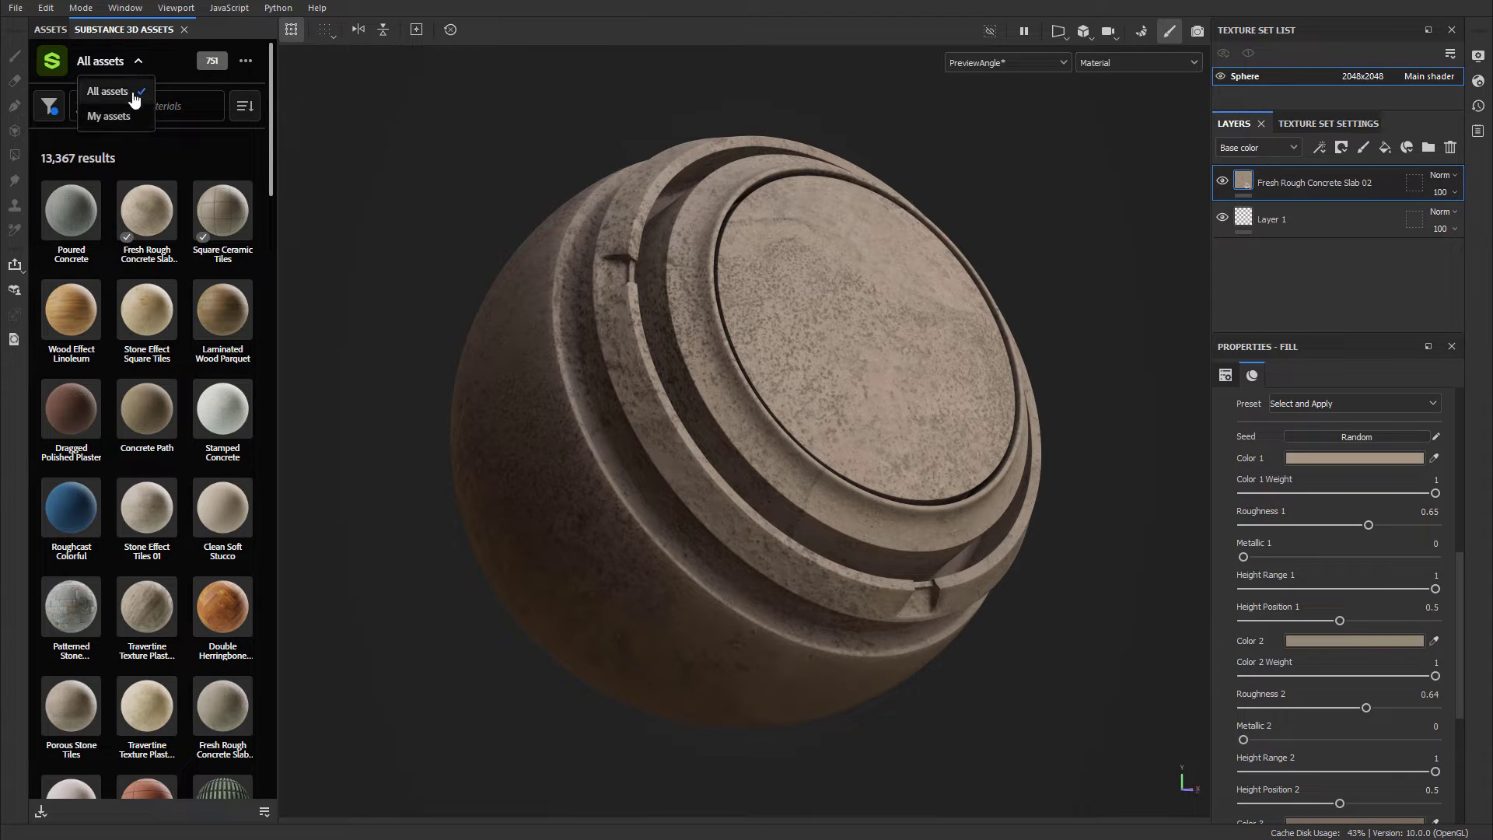
{"action": "left_click", "coordinate": [112, 116]}
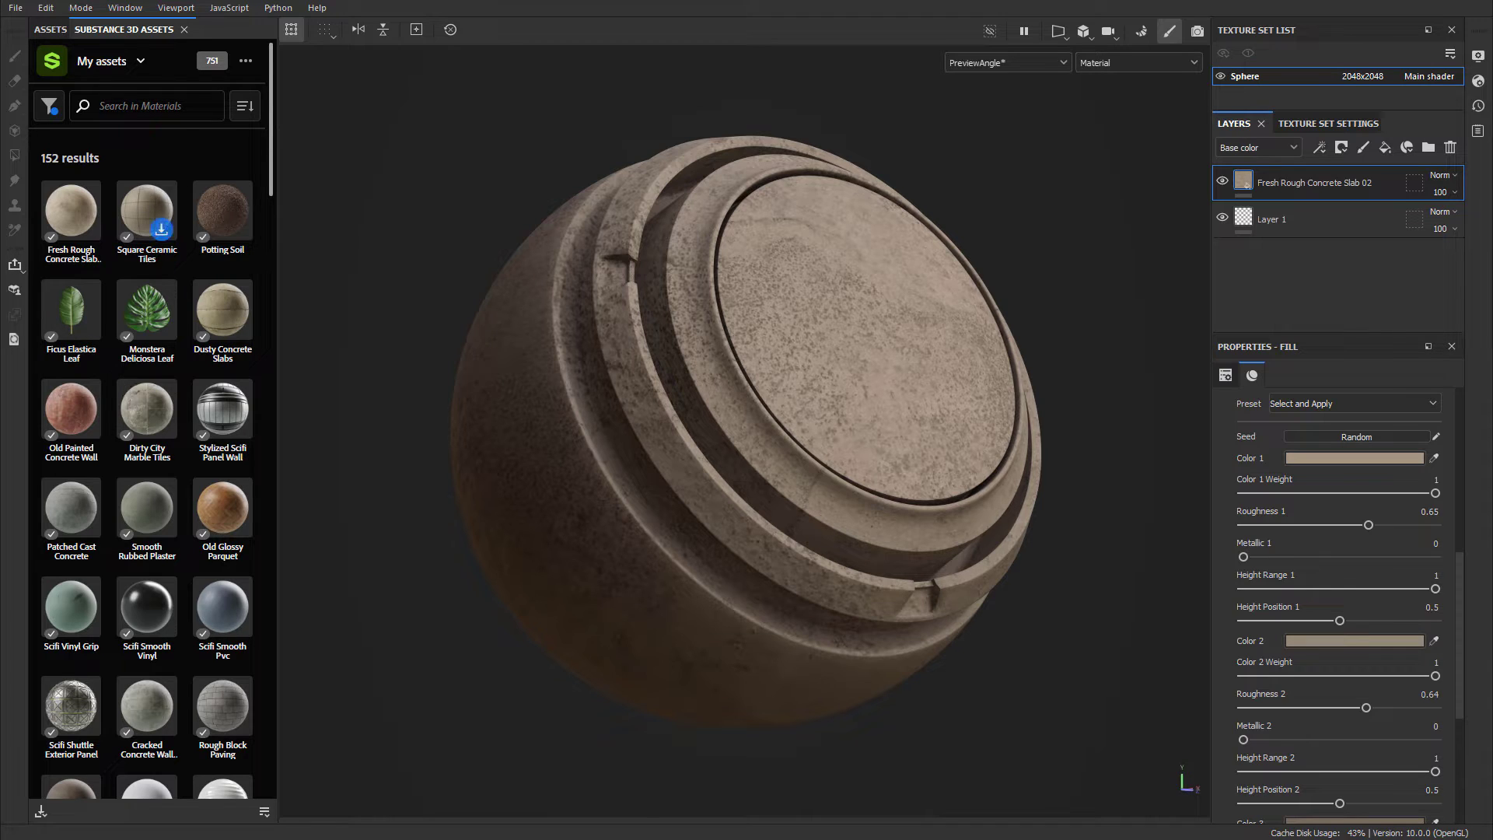
{"action": "left_click", "coordinate": [140, 61]}
{"action": "left_click", "coordinate": [113, 89]}
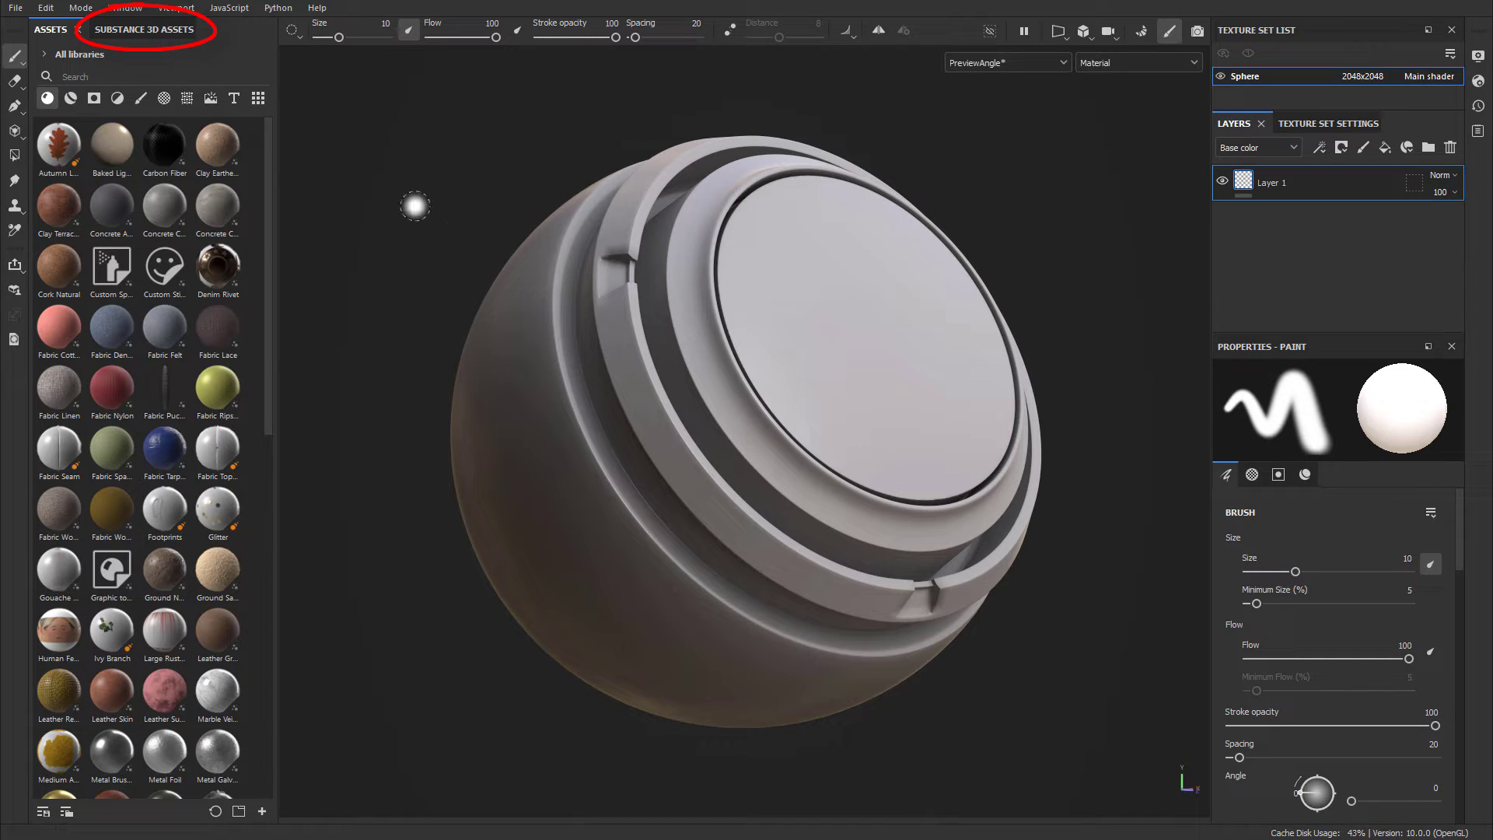
Step: Close the Substance 3D Assets tab with its X, then try reopening it from the right-hand side
{"action": "left_click", "coordinate": [145, 31]}
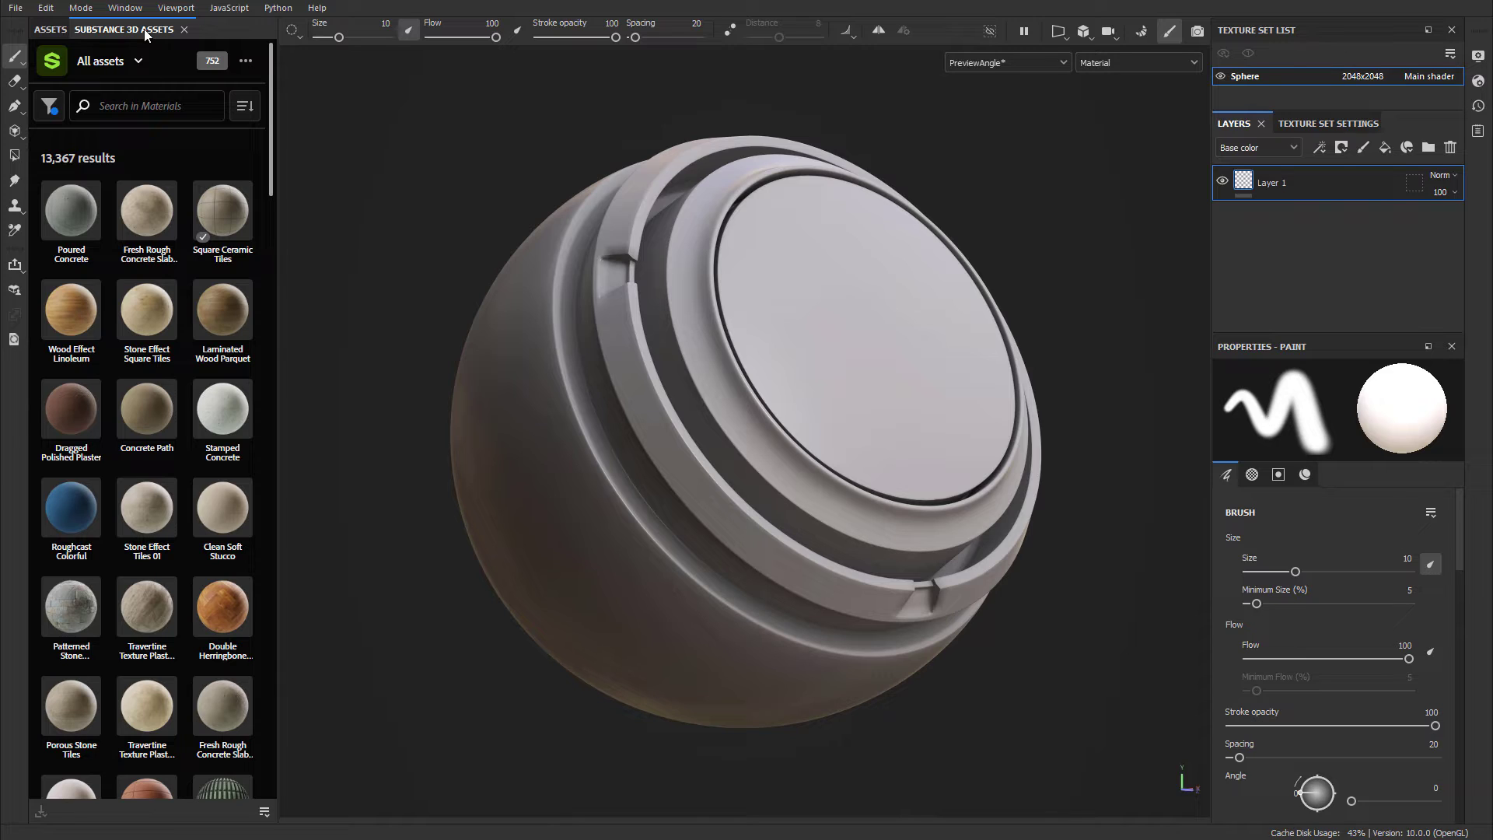
{"action": "left_click", "coordinate": [184, 30]}
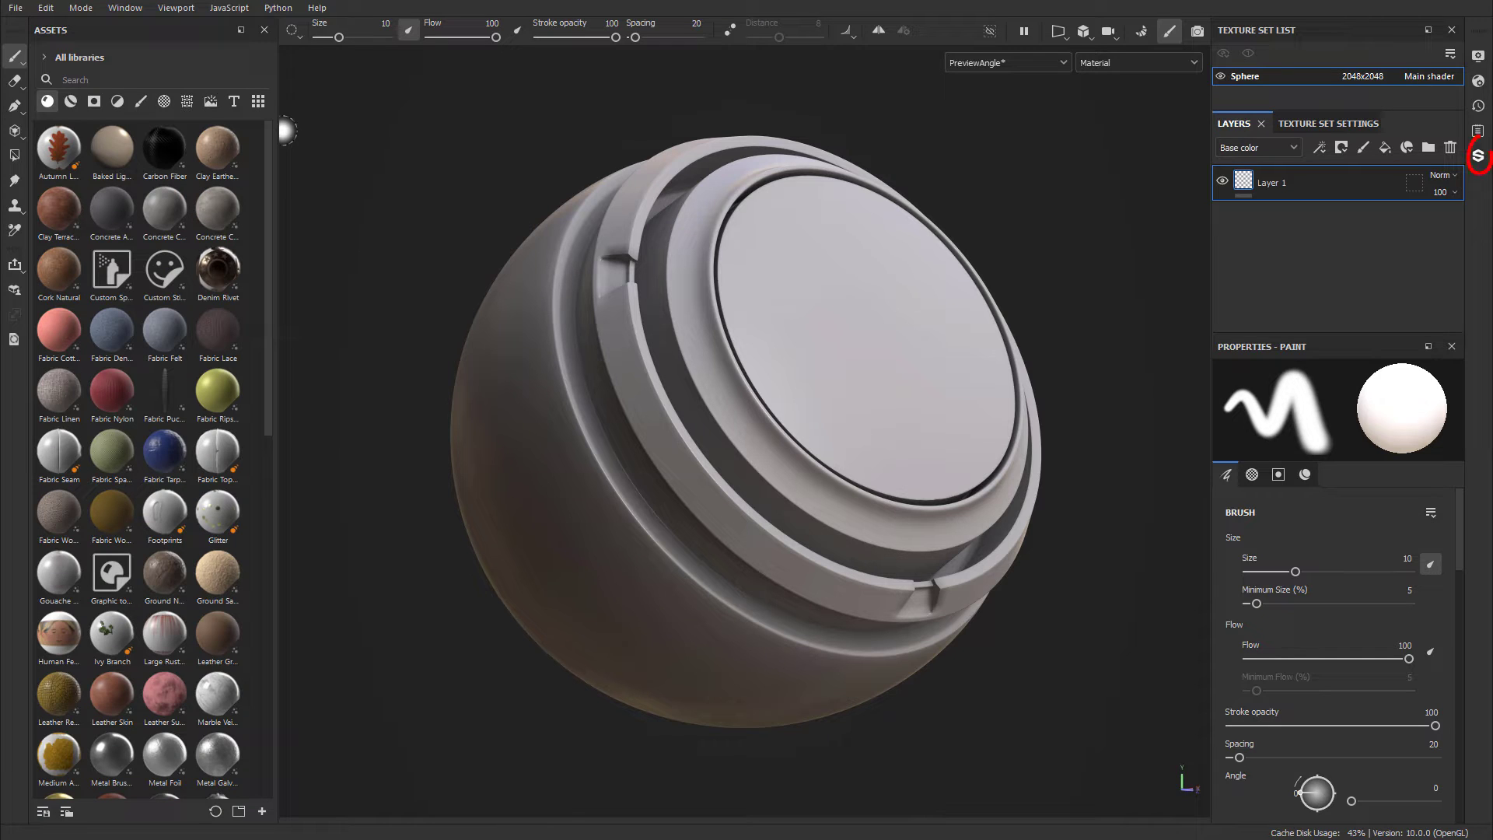
{"action": "left_click", "coordinate": [1477, 157]}
Step: Reopen Substance 3D Assets from Window > Views, float it over the viewport, then dock it
{"action": "left_click", "coordinate": [126, 8]}
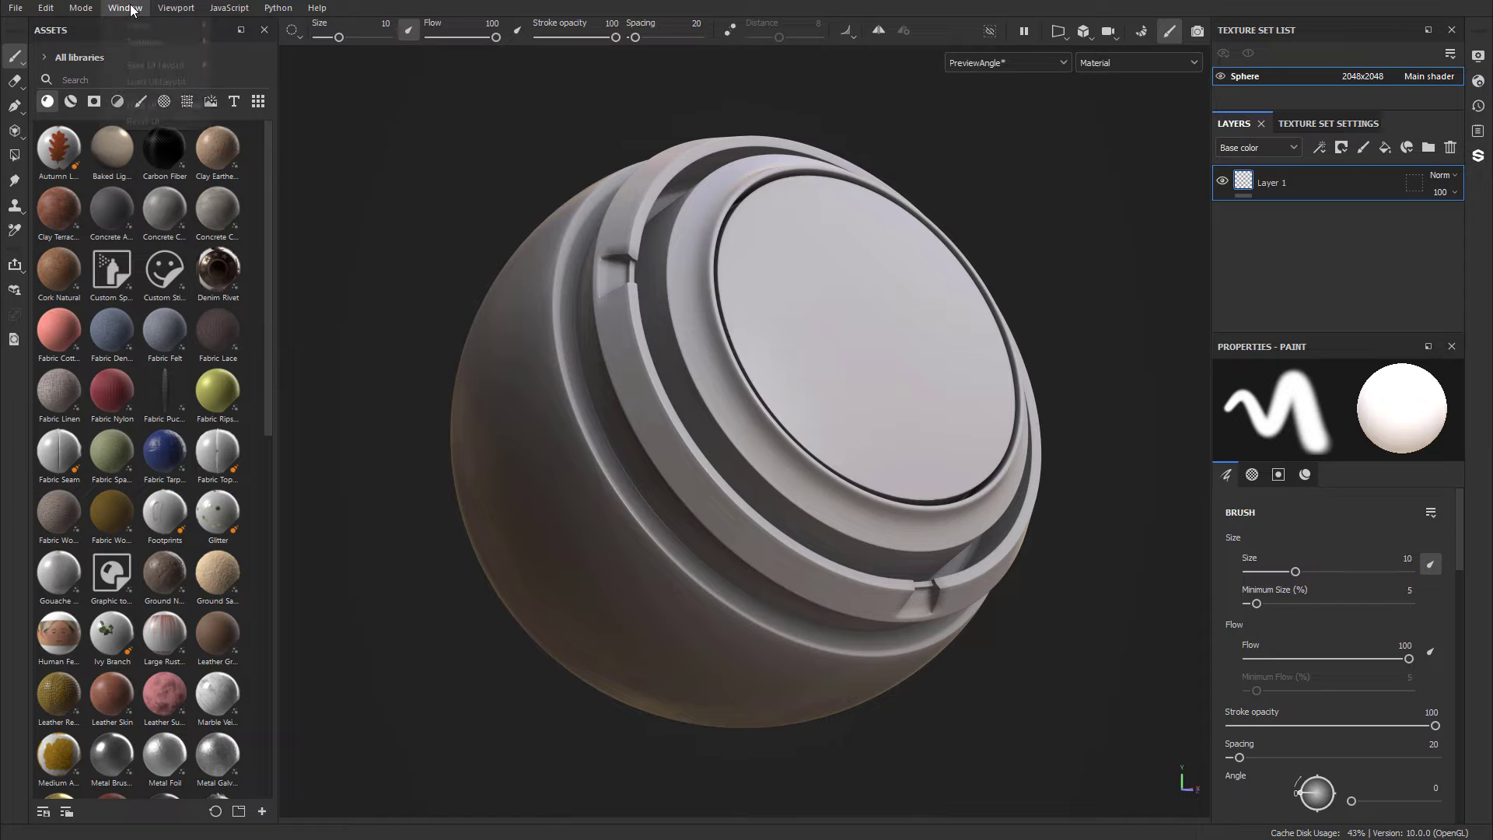
{"action": "mouse_move", "coordinate": [148, 27]}
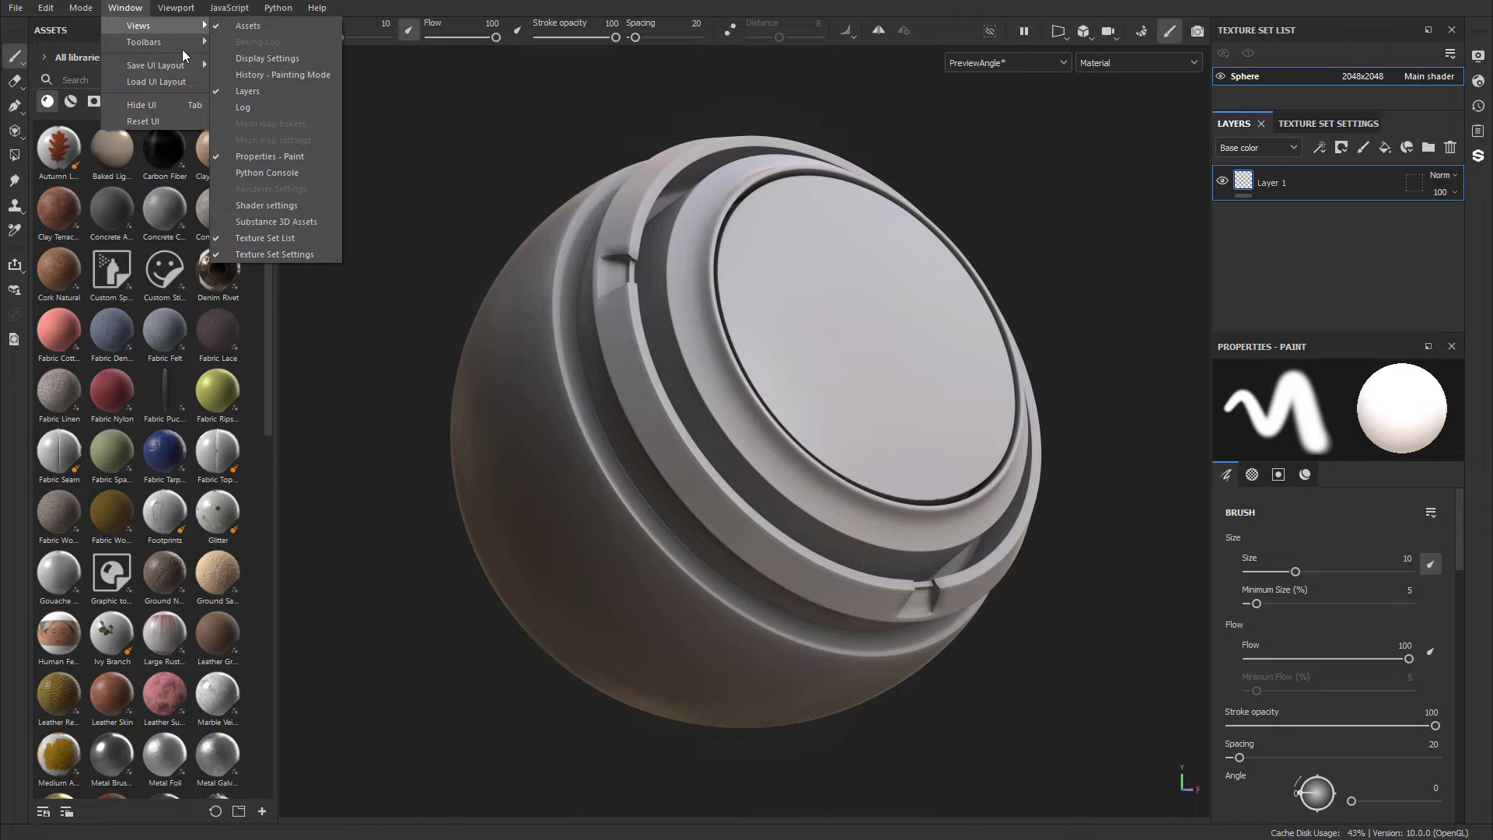
{"action": "left_click", "coordinate": [301, 223]}
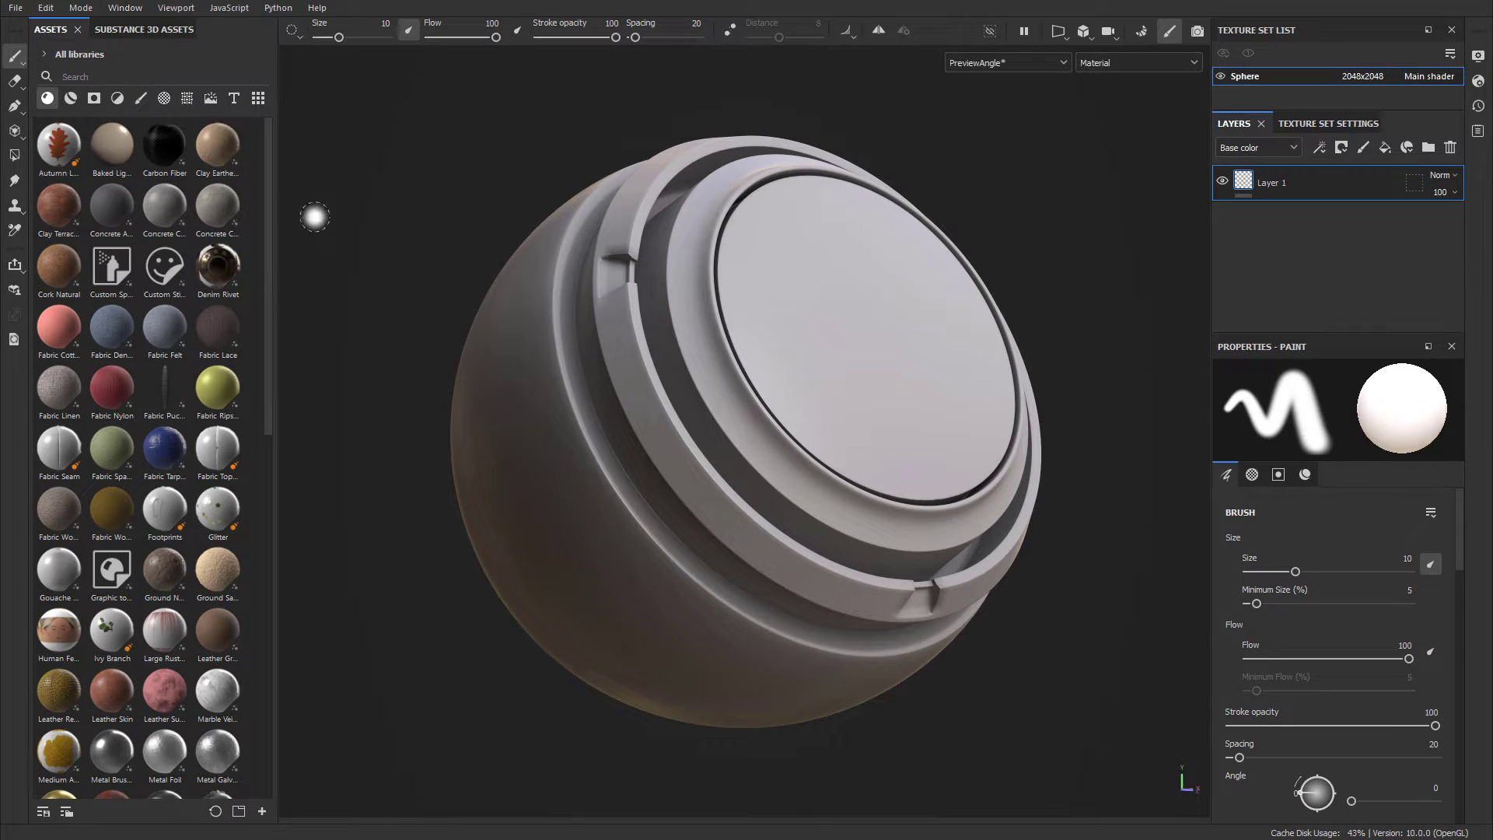
{"action": "left_click_drag", "start_coordinate": [137, 41], "coordinate": [710, 108]}
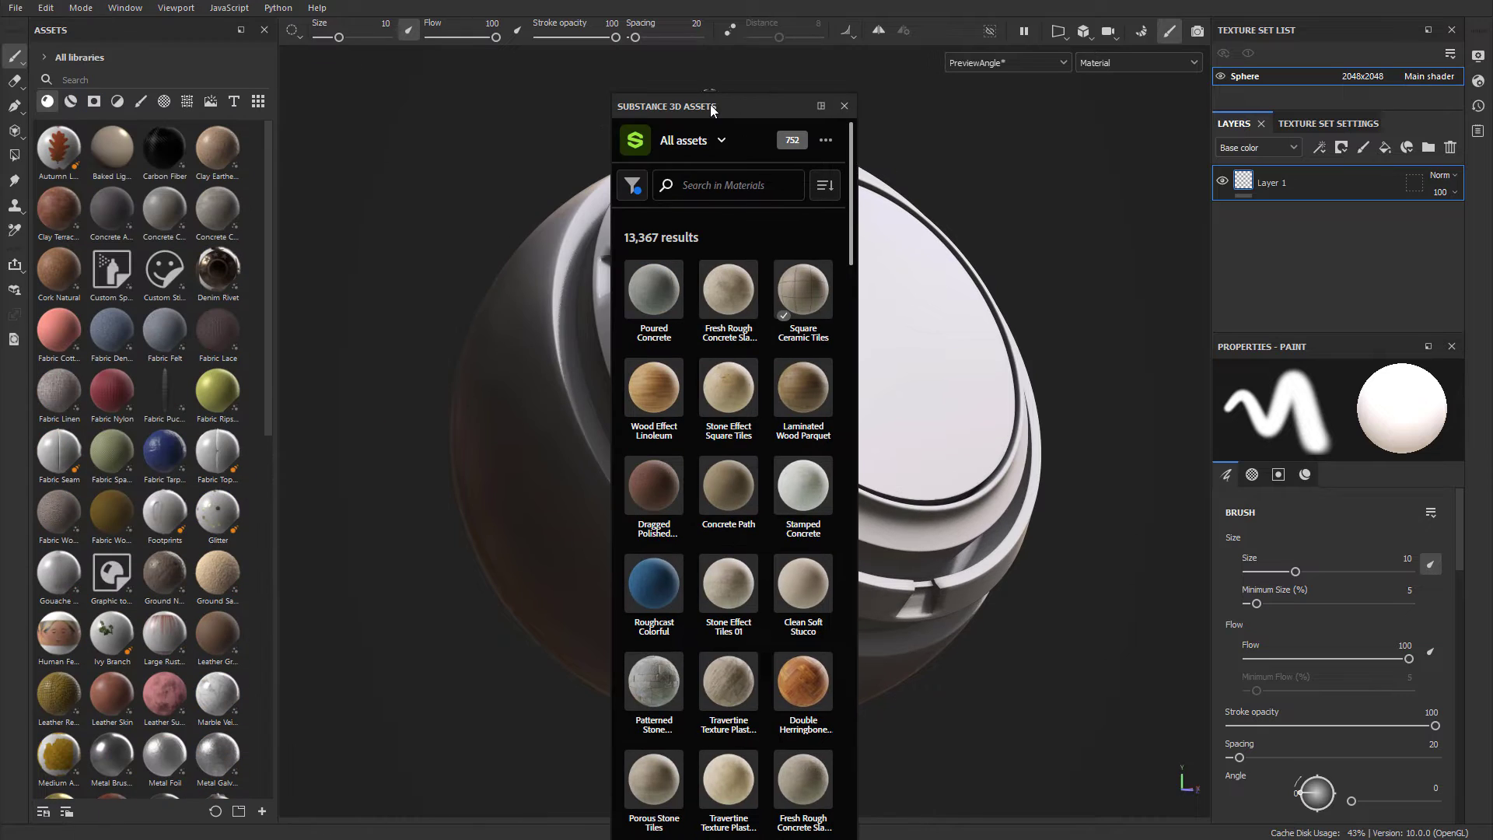
{"action": "left_click", "coordinate": [821, 113]}
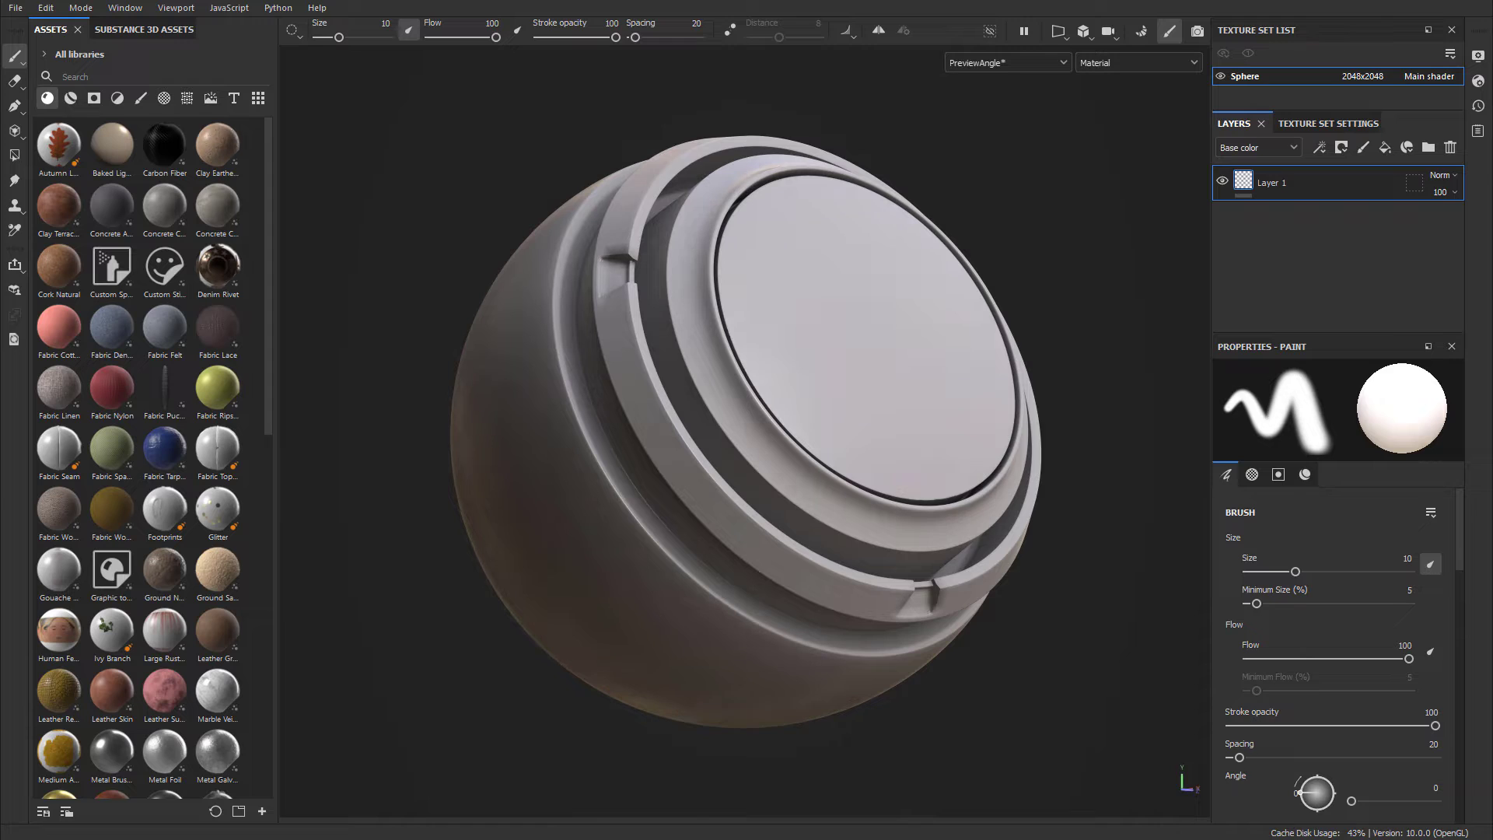
Step: Open the Poured Concrete material details and view its second, third and fourth preview images
{"action": "left_click", "coordinate": [145, 31]}
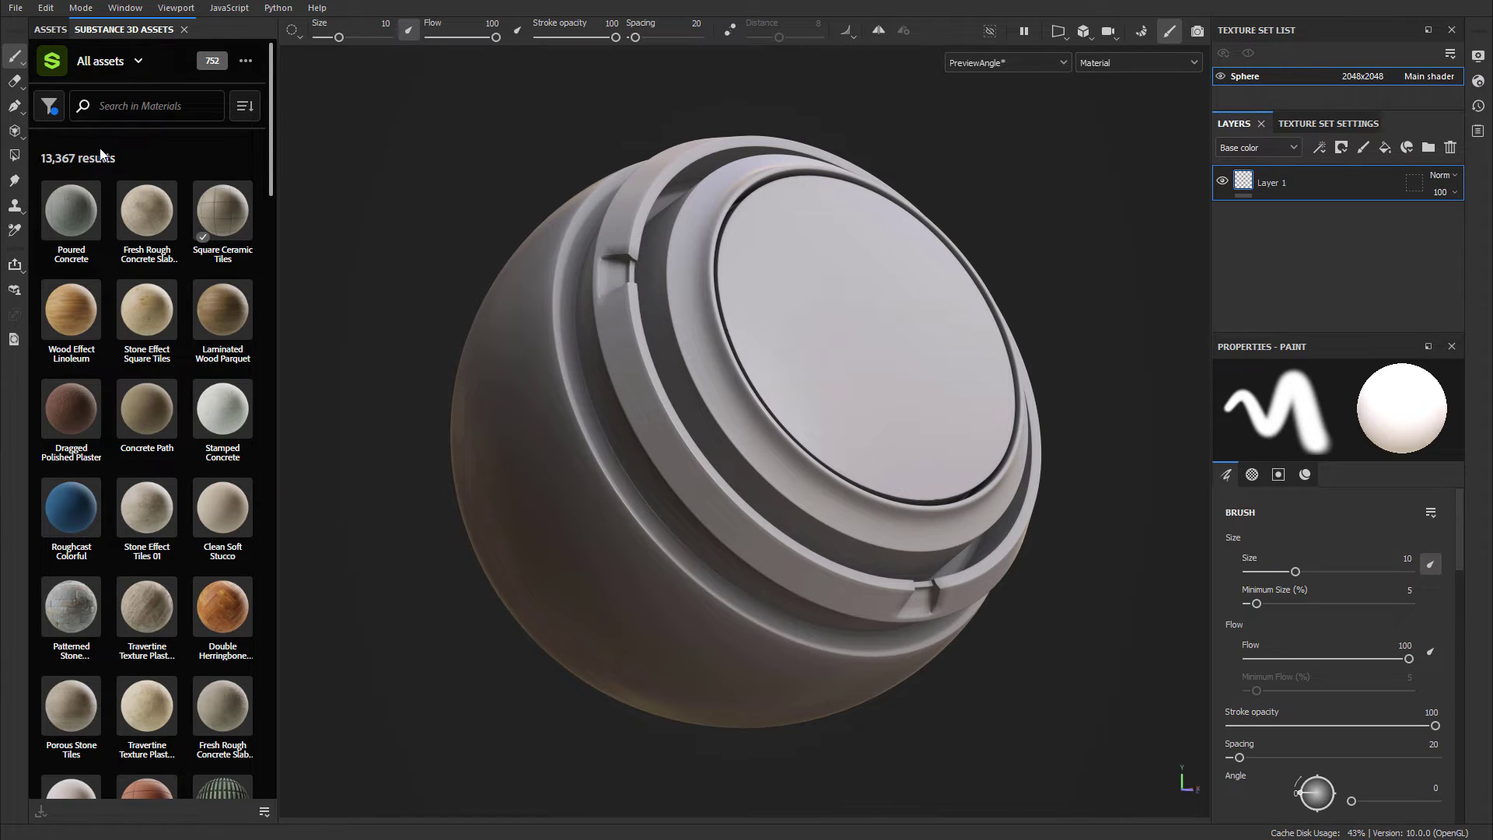
{"action": "mouse_move", "coordinate": [138, 456]}
{"action": "left_click", "coordinate": [73, 210]}
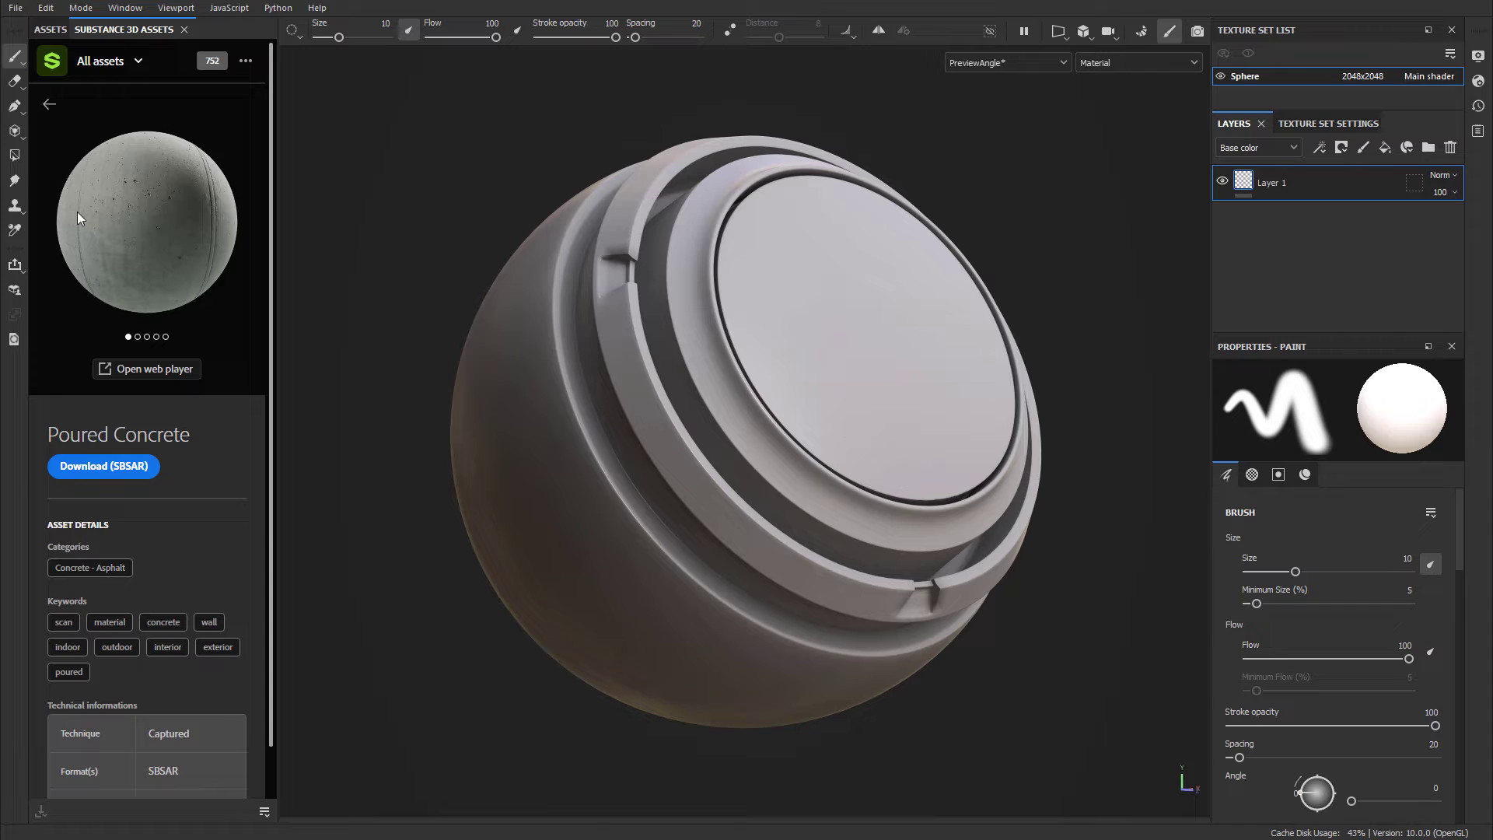
{"action": "left_click", "coordinate": [138, 336]}
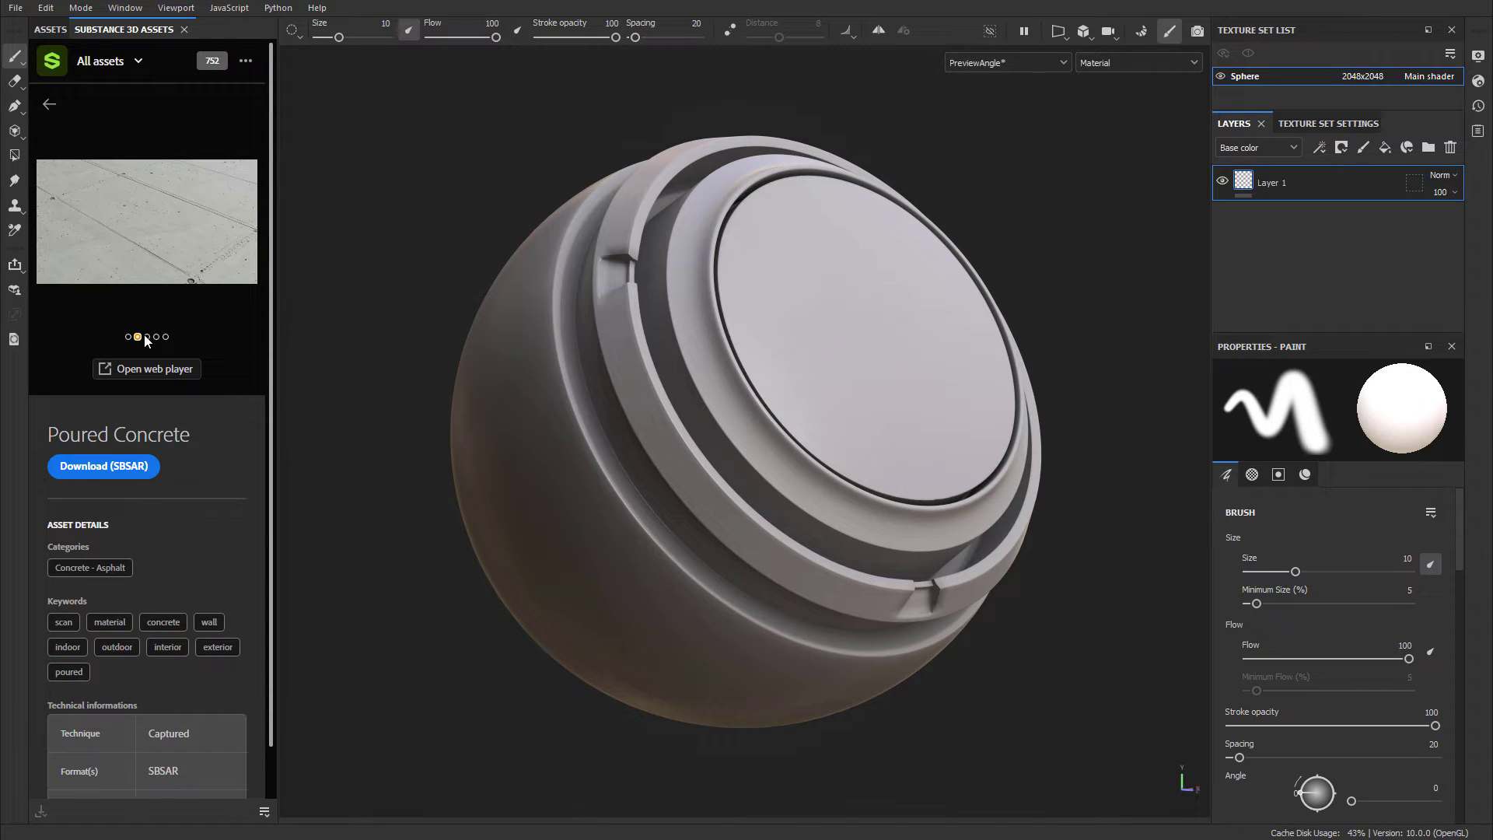
{"action": "left_click", "coordinate": [147, 337]}
{"action": "left_click", "coordinate": [156, 336]}
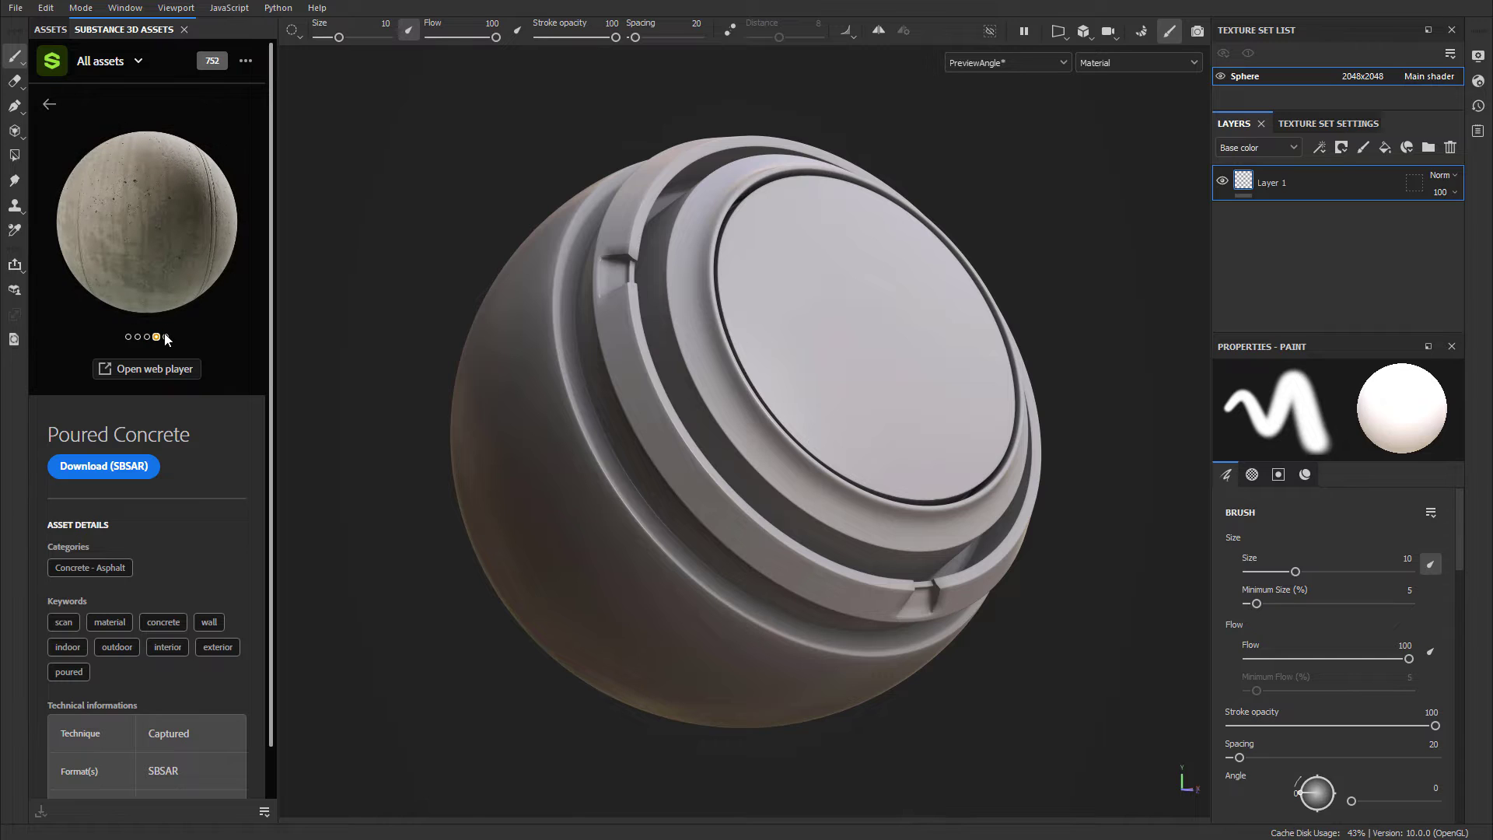
Step: Return to the results grid and open the Fresh Rough Concrete Slab 02 details
{"action": "scroll", "coordinate": [113, 614], "scroll_direction": "down", "scroll_amount": 1}
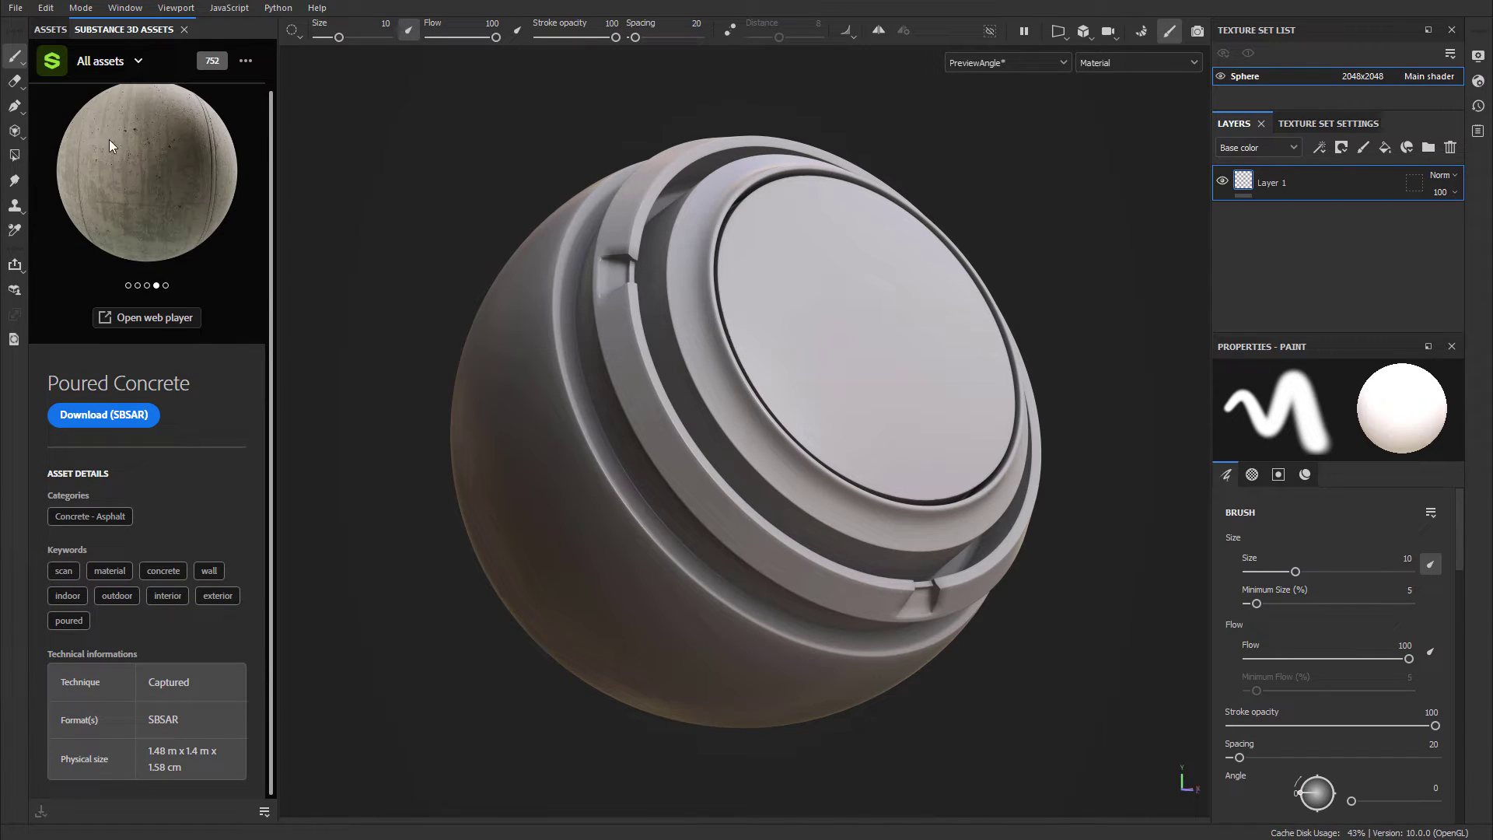
{"action": "scroll", "coordinate": [74, 337], "scroll_direction": "up", "scroll_amount": 1}
{"action": "left_click", "coordinate": [46, 107]}
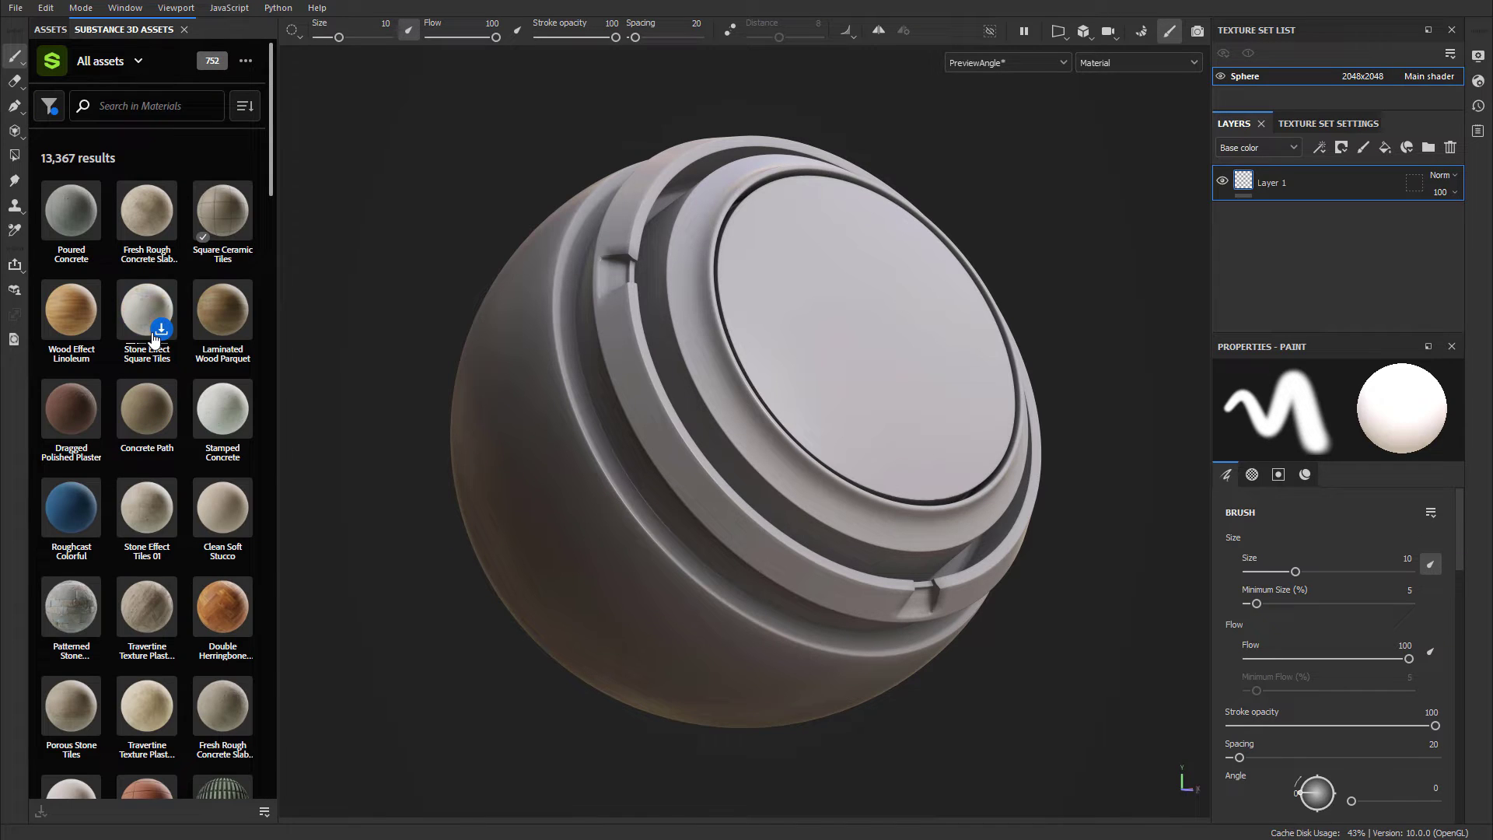
{"action": "left_click", "coordinate": [146, 212]}
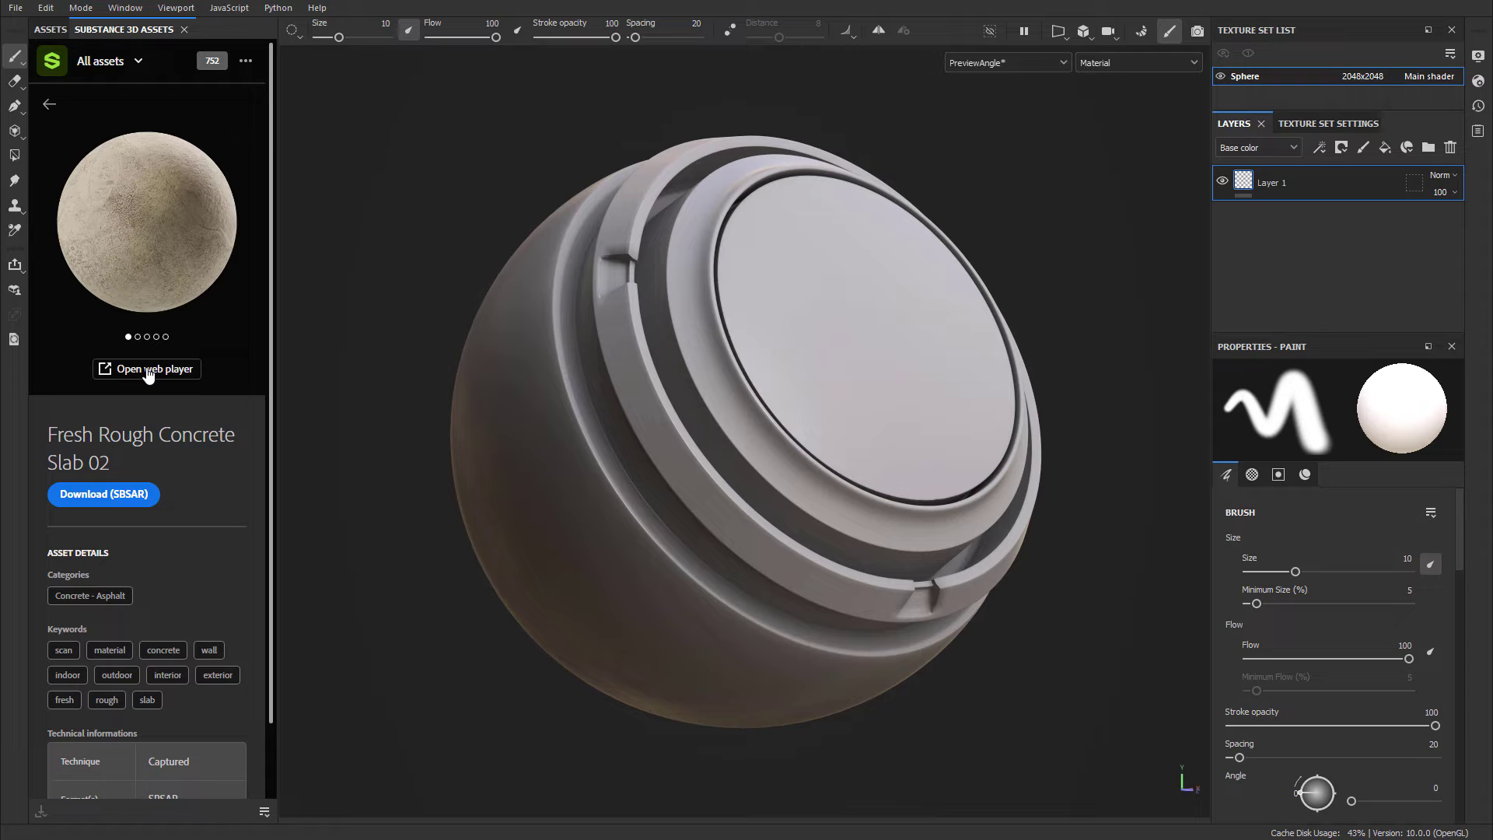
{"action": "left_click", "coordinate": [151, 372]}
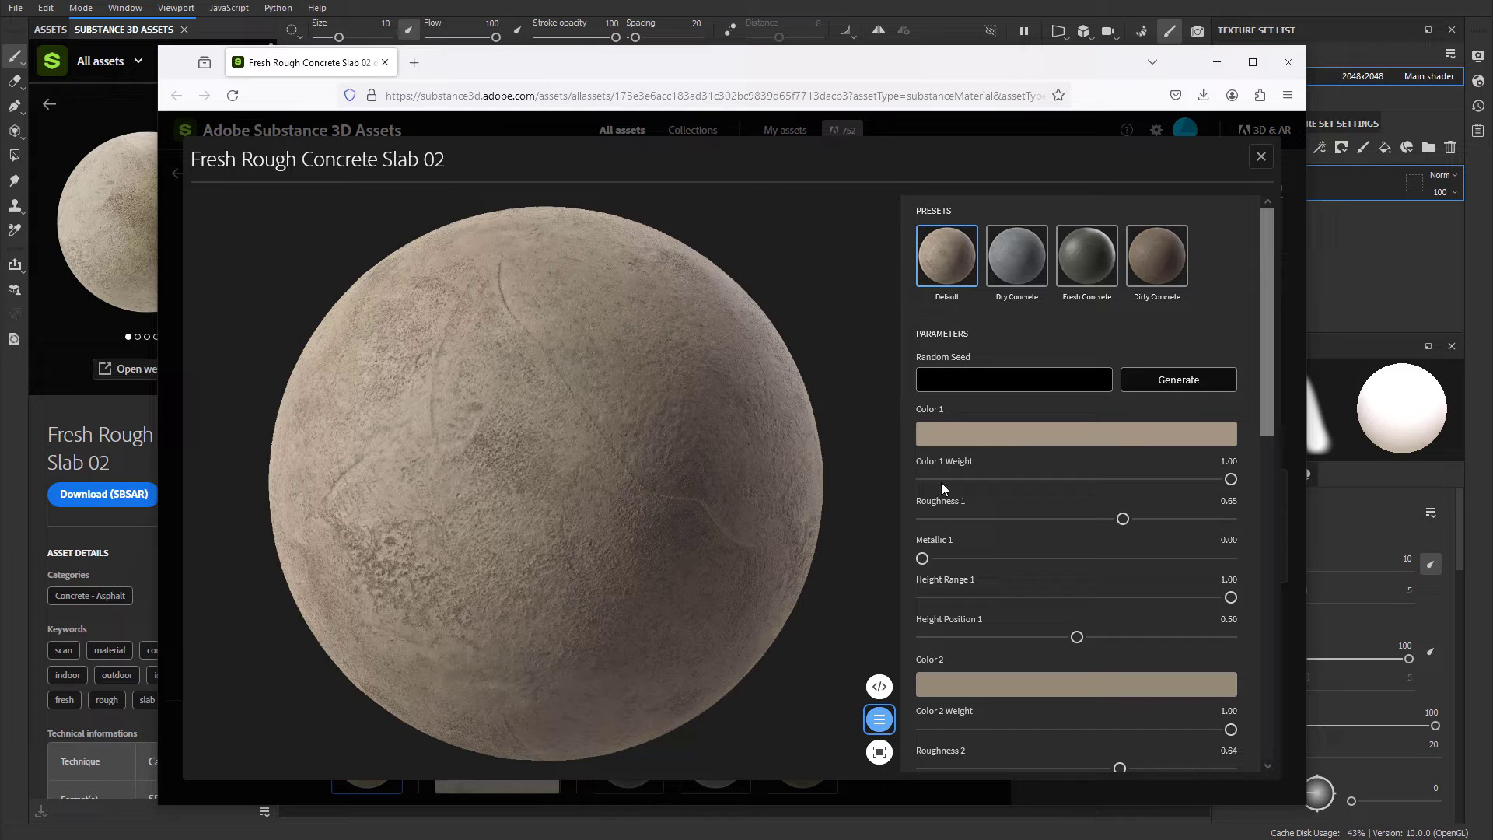
{"action": "scroll", "coordinate": [949, 500], "scroll_direction": "down", "scroll_amount": 5}
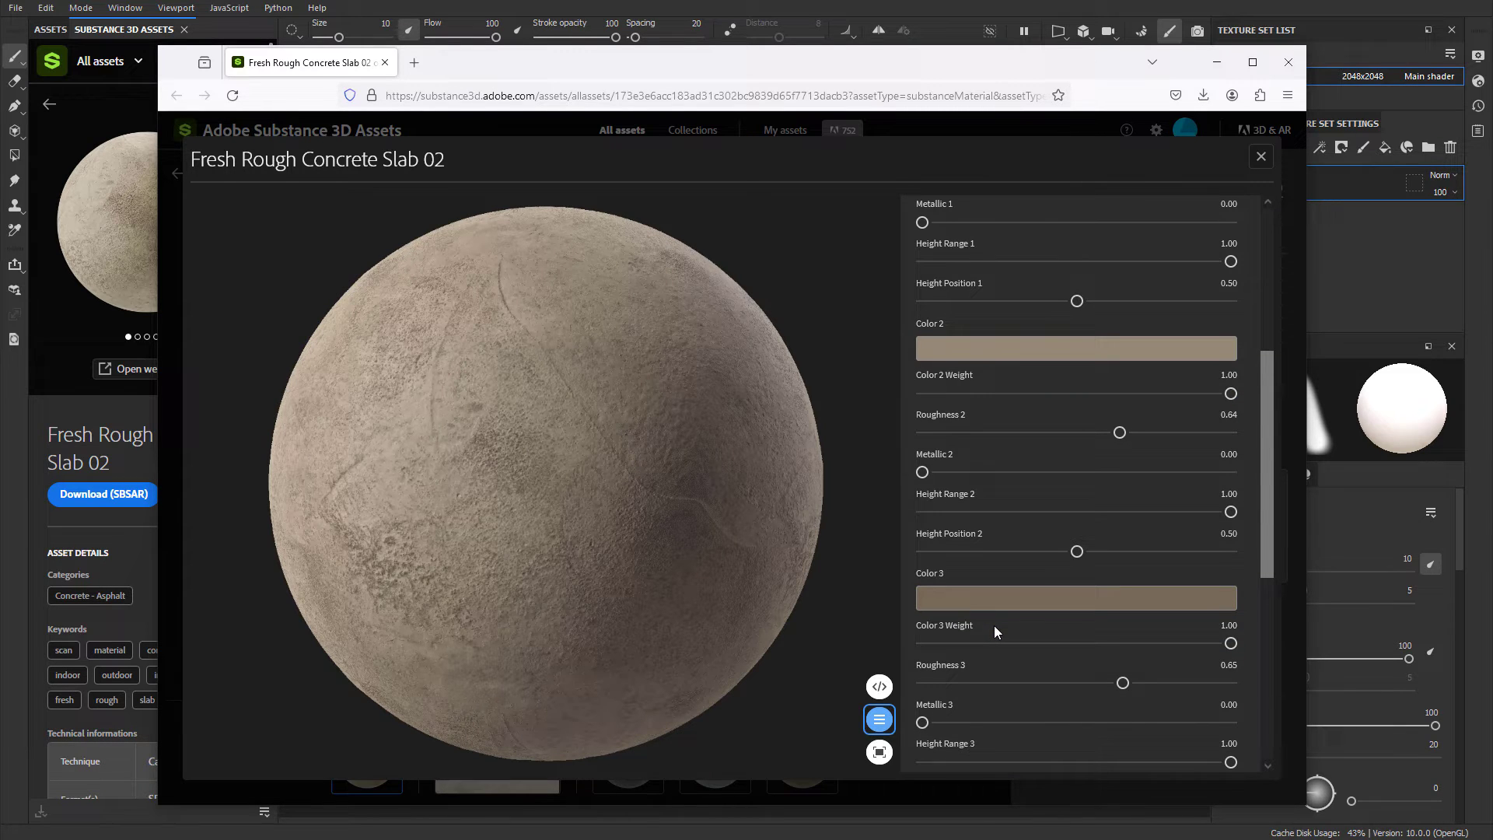
{"action": "scroll", "coordinate": [994, 631], "scroll_direction": "down", "scroll_amount": 1}
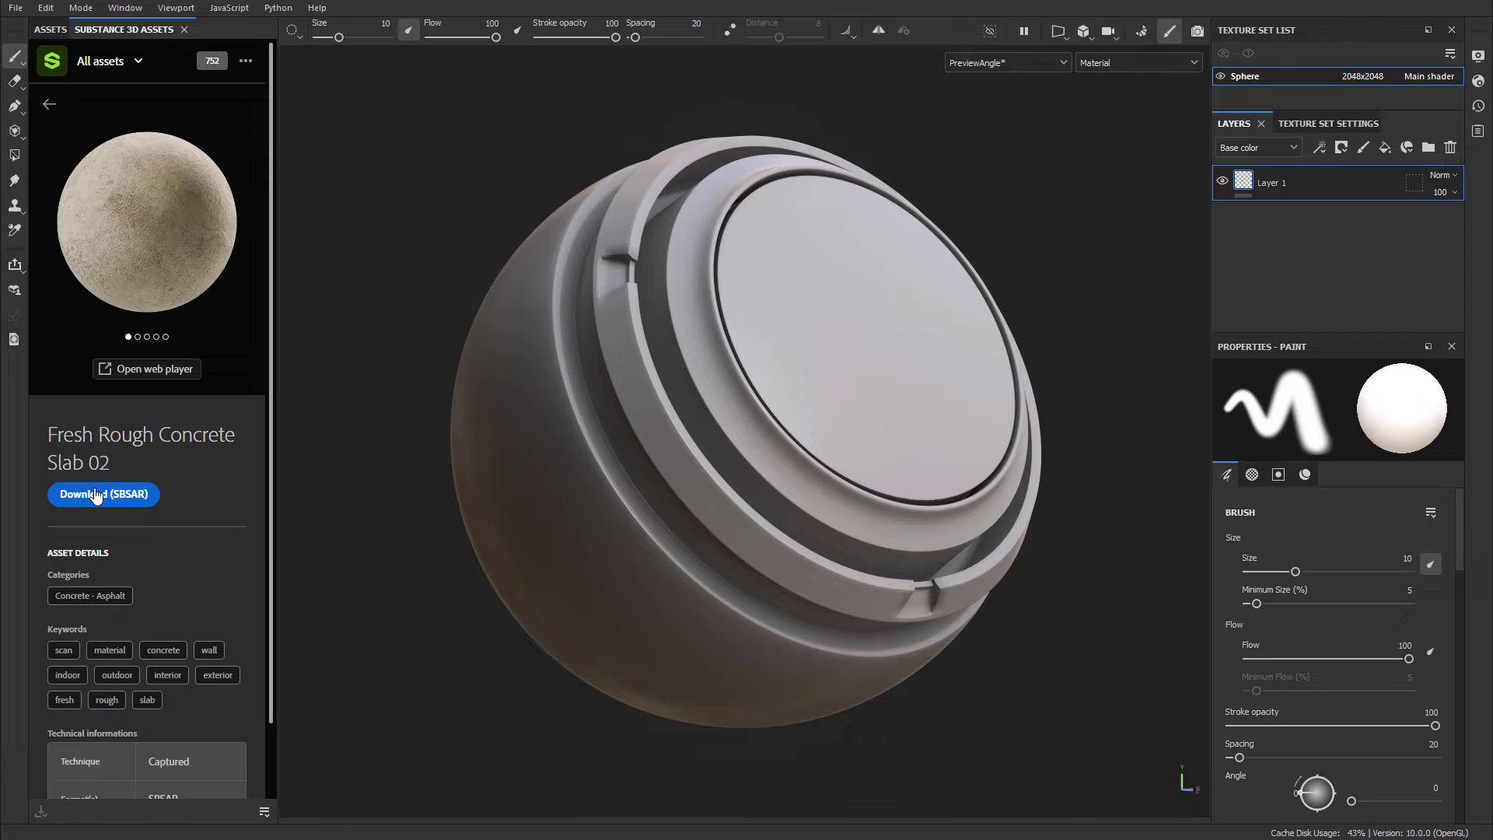
Step: Switch between the built-in Assets library and the Fresh Rough Concrete Slab 02 page
{"action": "left_click", "coordinate": [50, 29]}
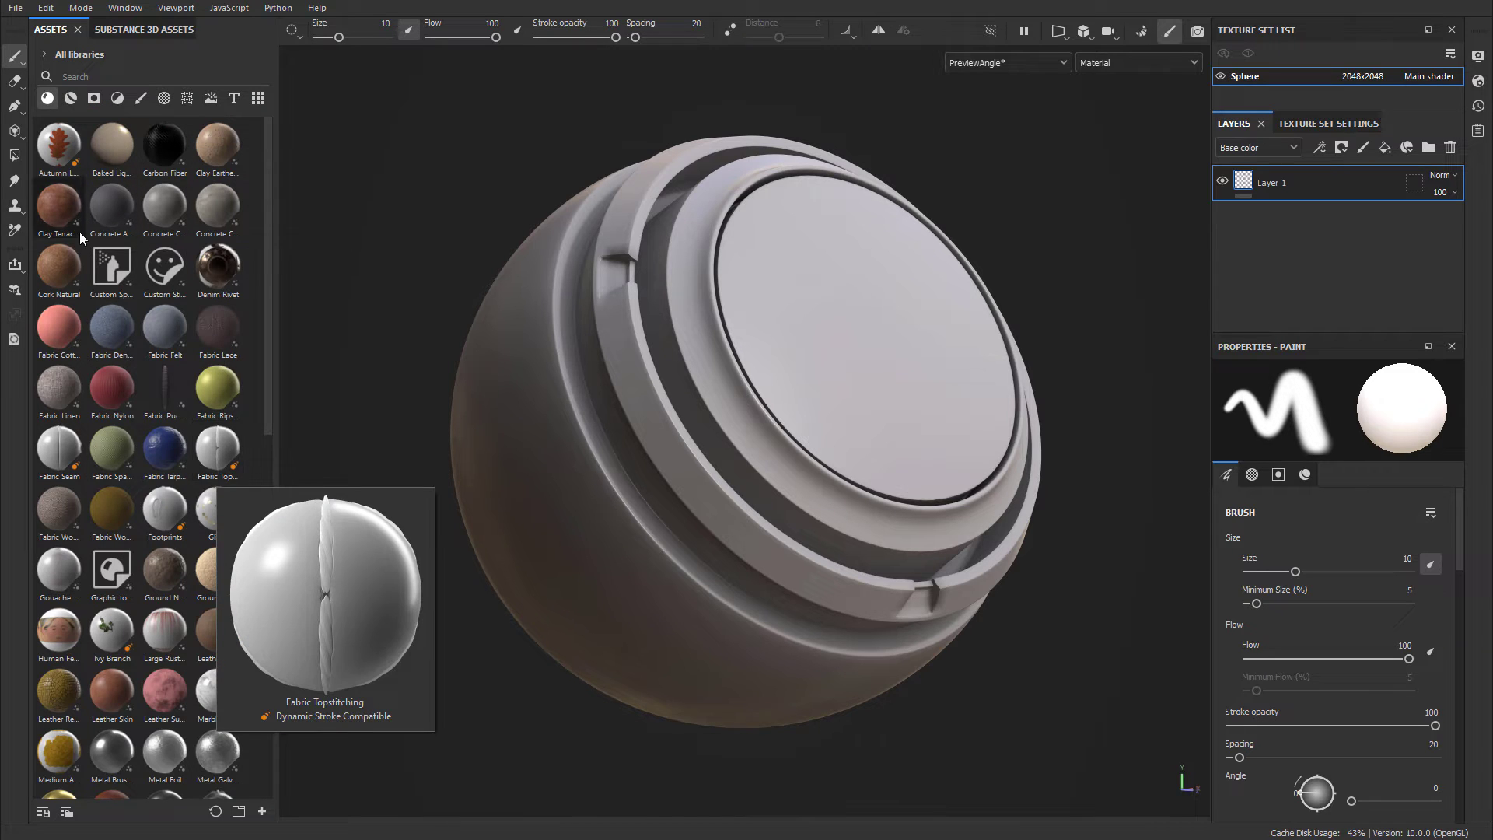
{"action": "left_click", "coordinate": [144, 30]}
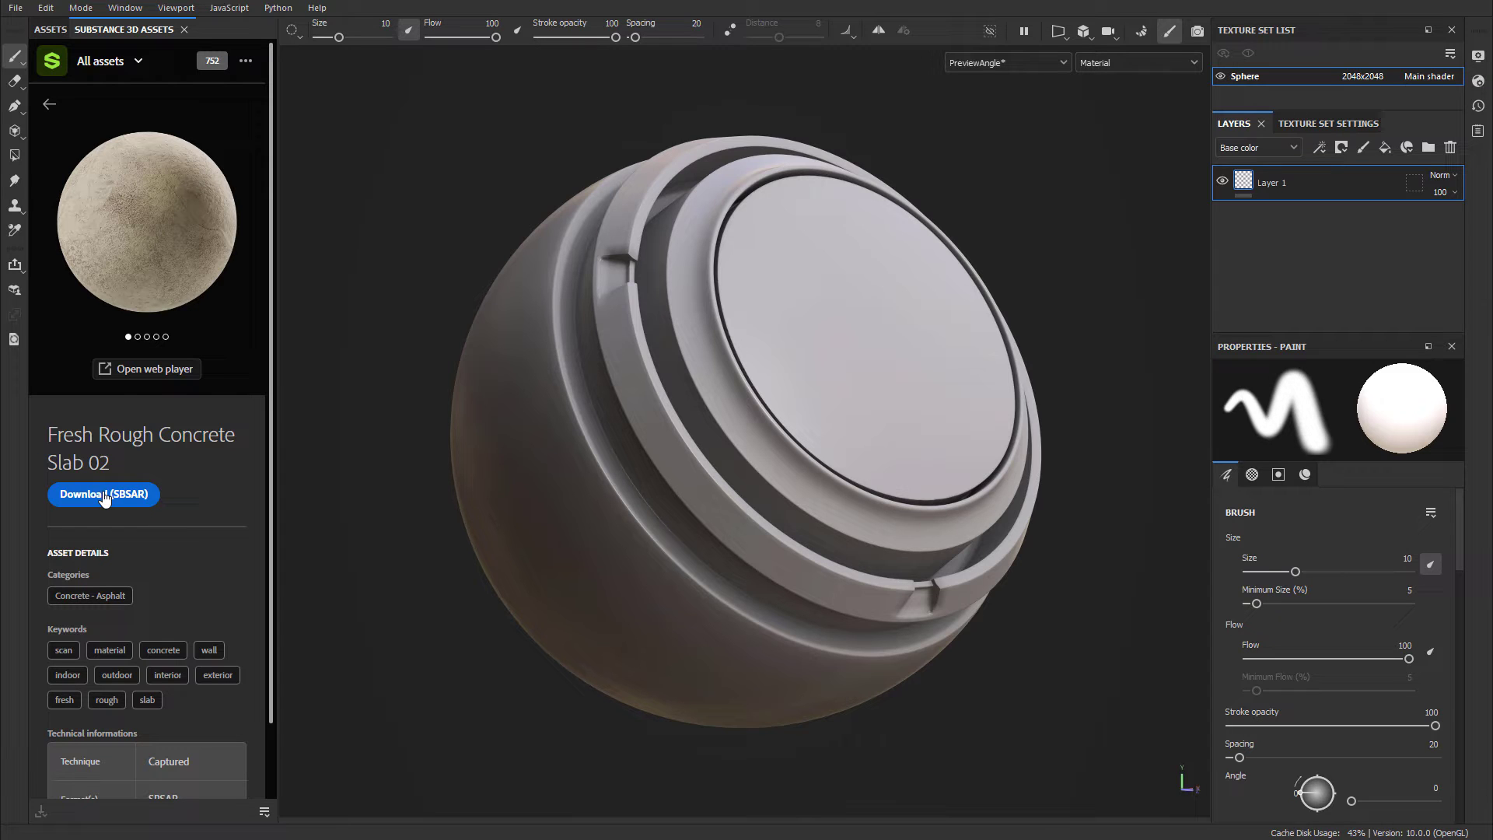
{"action": "left_click", "coordinate": [49, 29]}
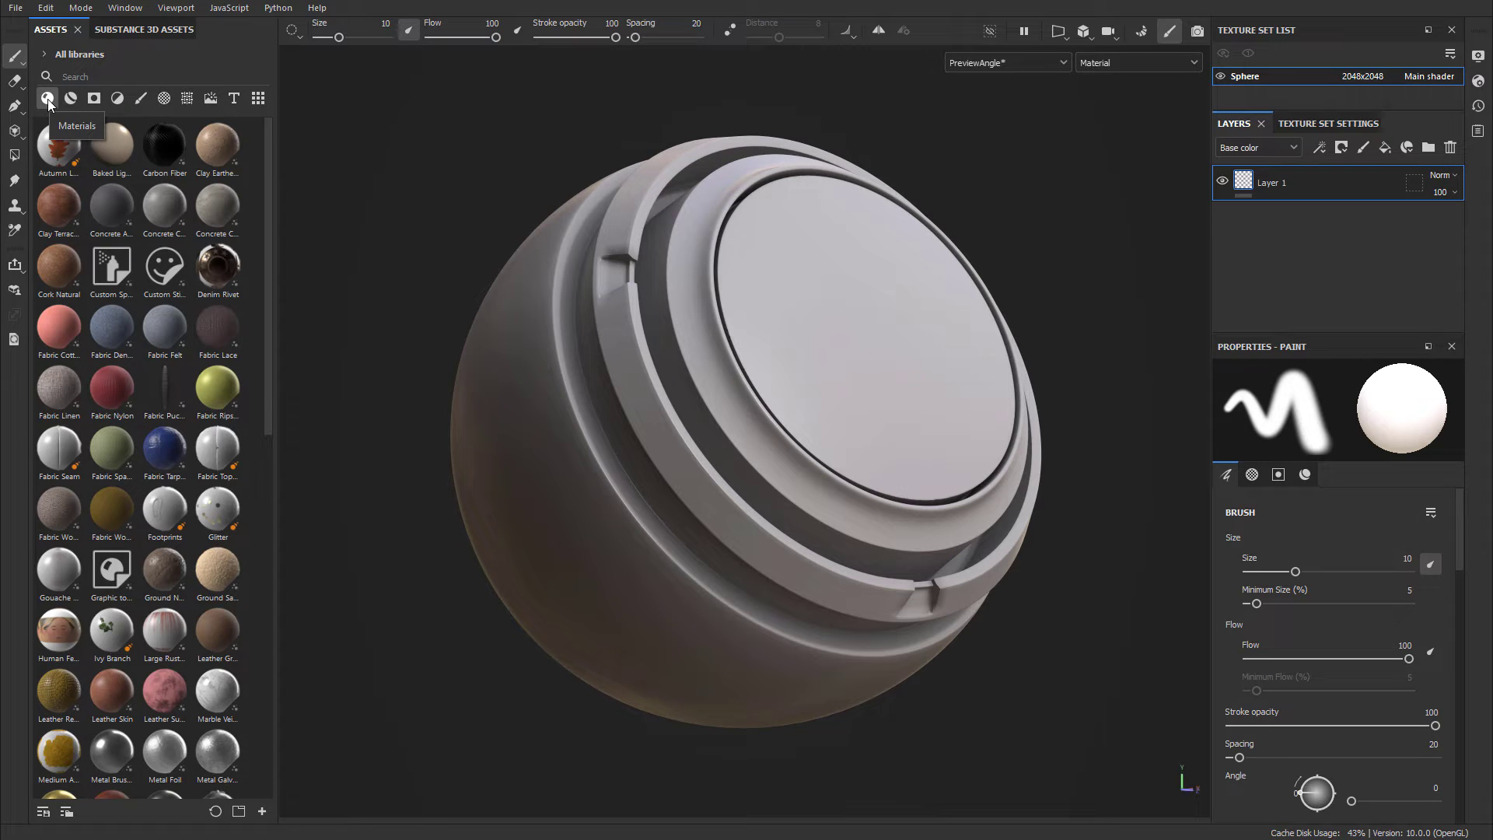
{"action": "left_click", "coordinate": [153, 29]}
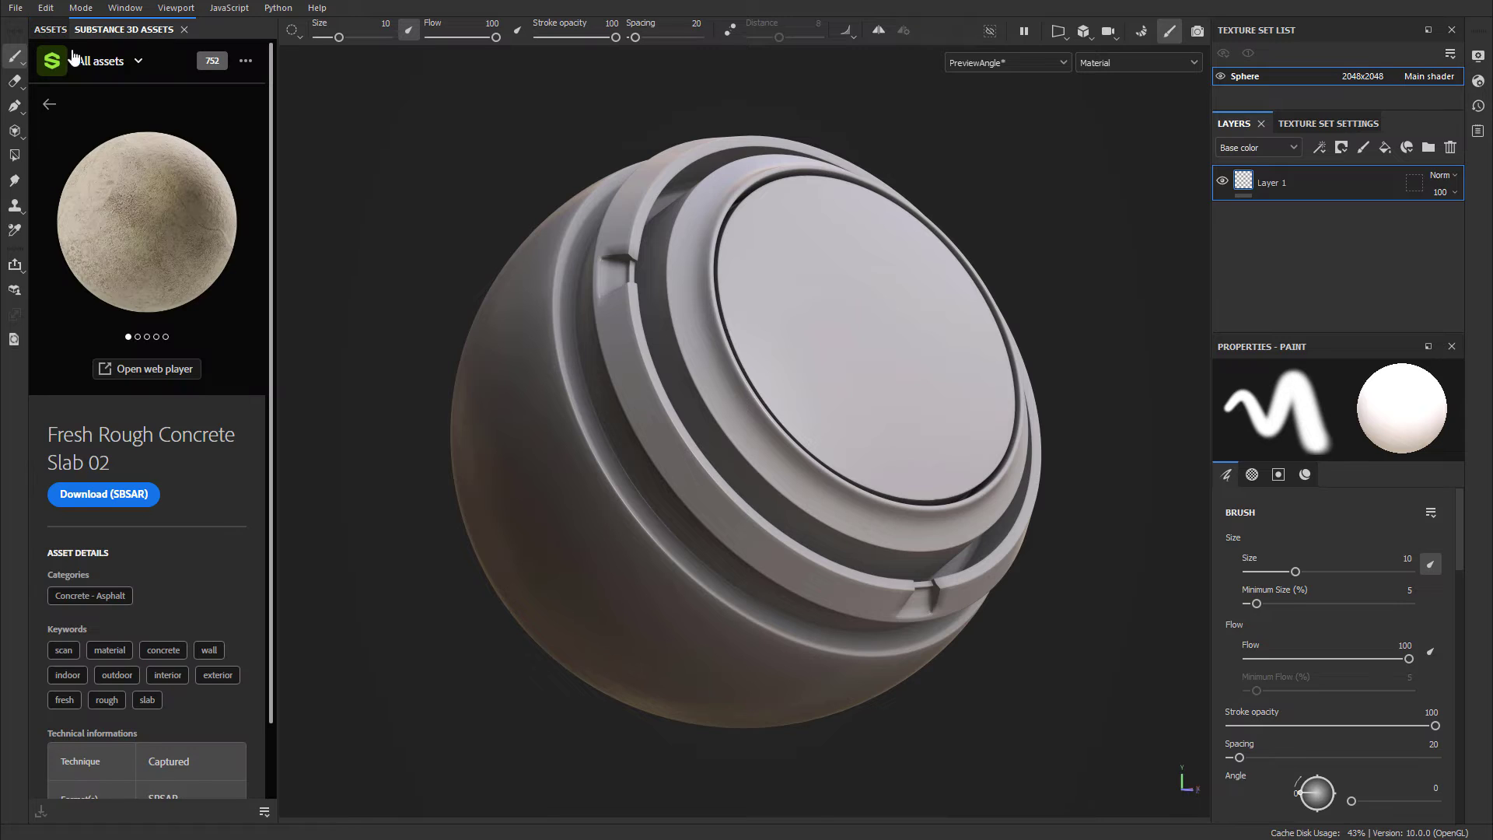
Step: Download Fresh Rough Concrete Slab 02 as SBSAR and confirm completion in the Download Manager
{"action": "left_click", "coordinate": [97, 497]}
{"action": "scroll", "coordinate": [101, 607], "scroll_direction": "down", "scroll_amount": 1}
{"action": "left_click", "coordinate": [37, 809]}
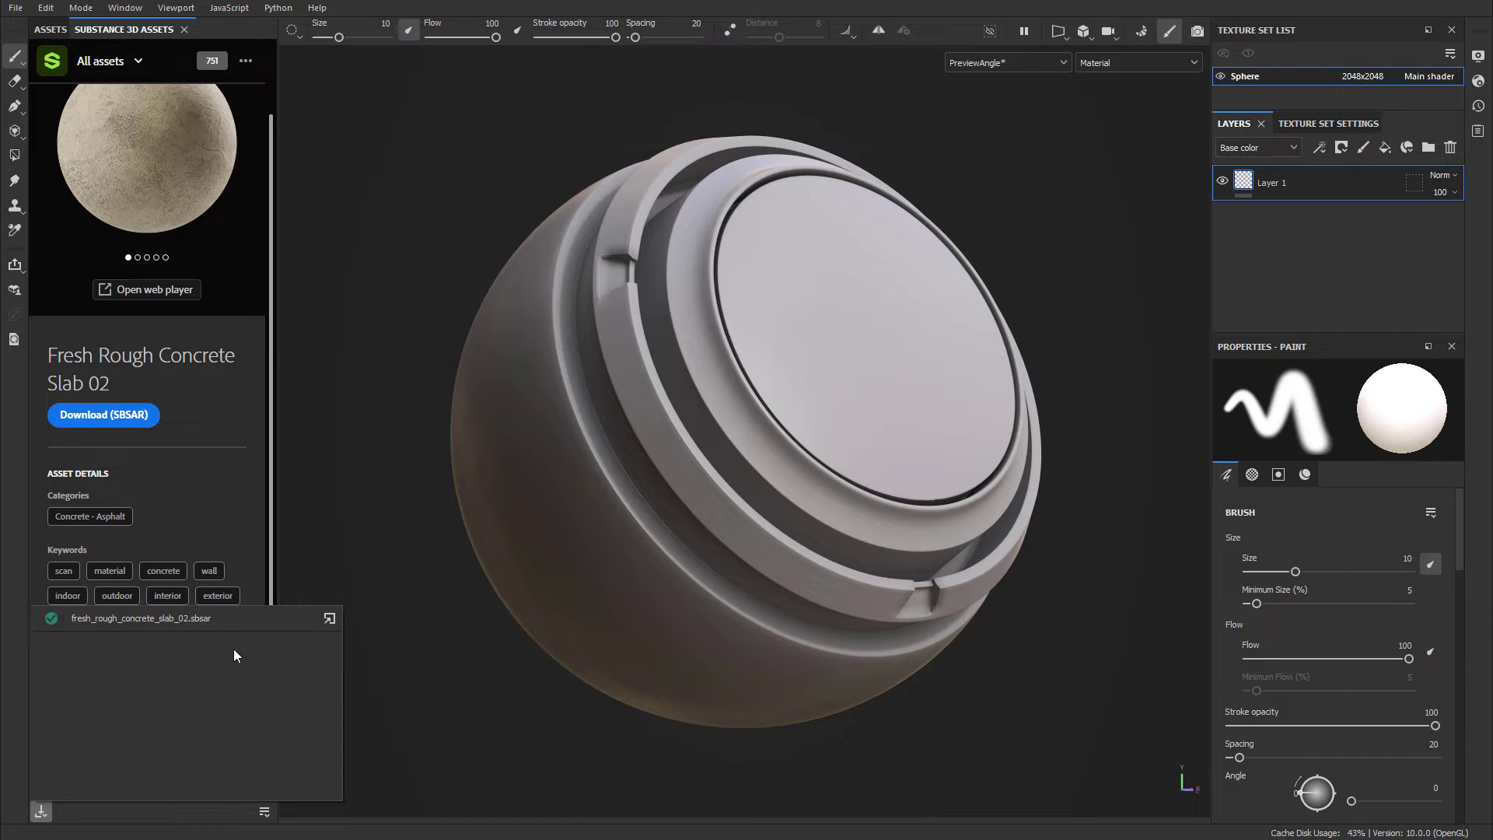
{"action": "left_click", "coordinate": [40, 811]}
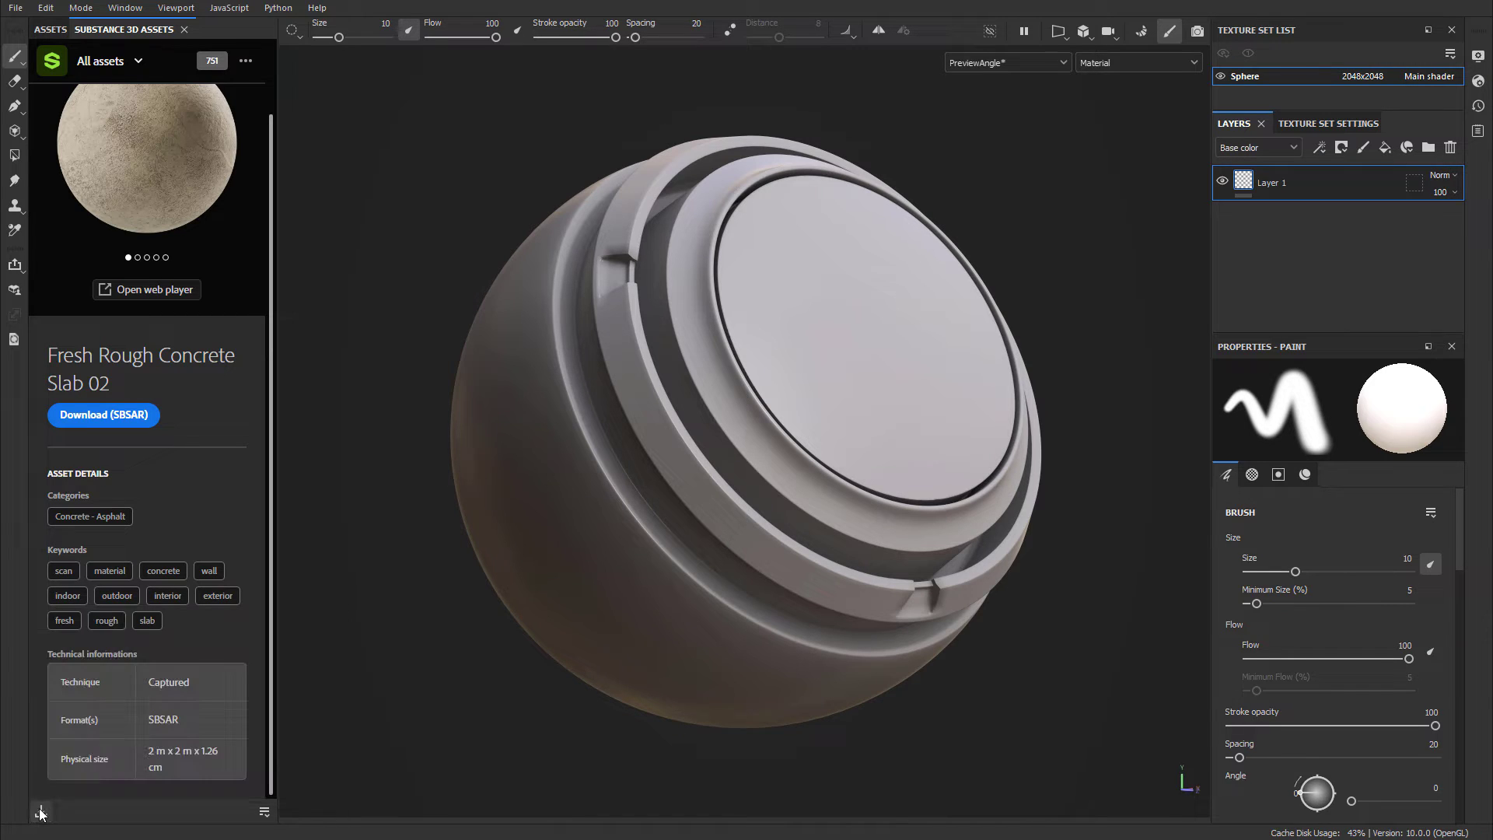
Step: Filter the Assets shelf to Materials, search 'fresh' then clear it, and limit it to Your assets
{"action": "left_click", "coordinate": [50, 29]}
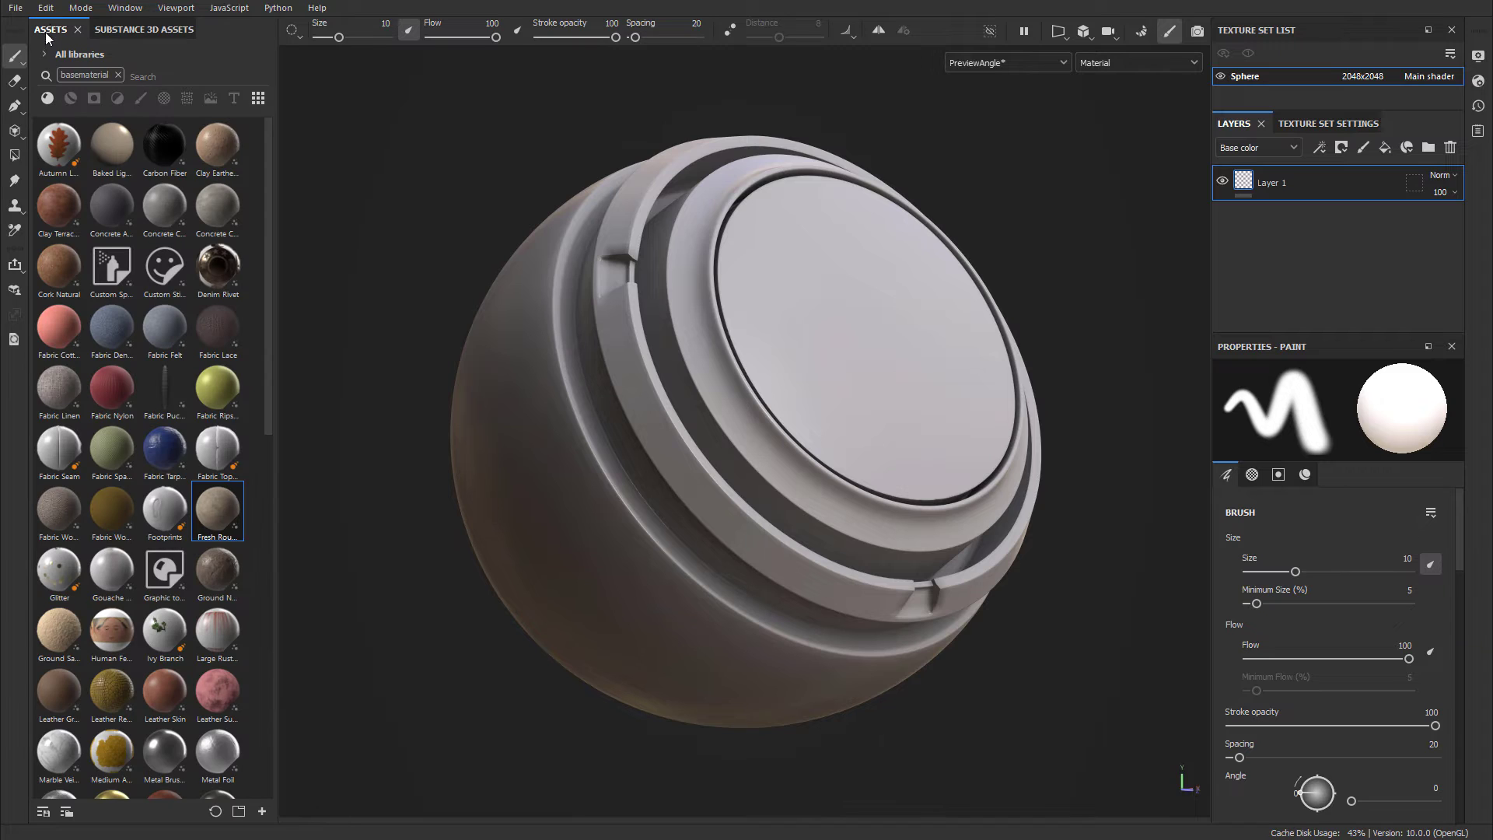
{"action": "left_click", "coordinate": [48, 102]}
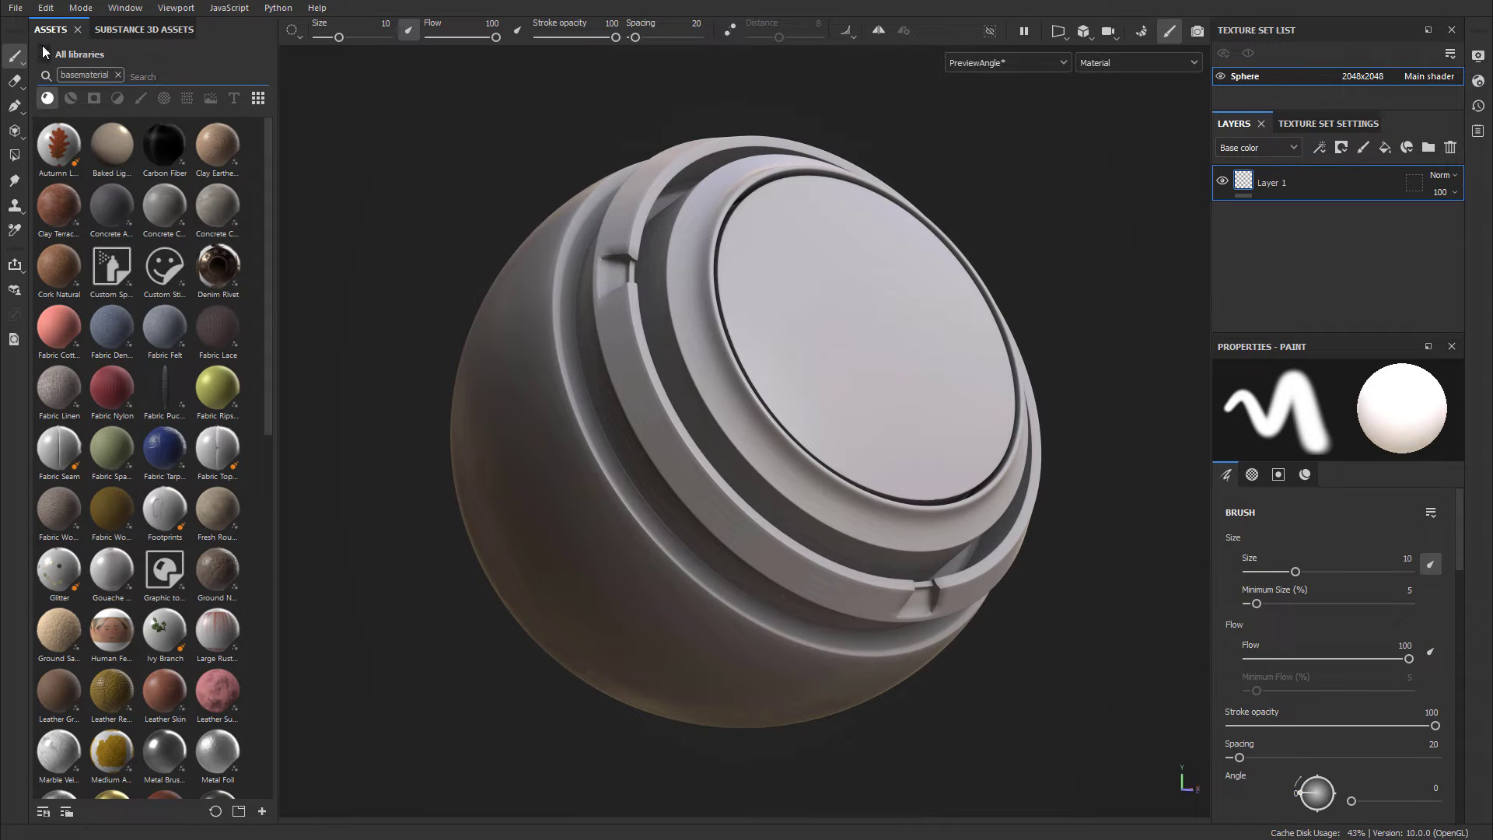
{"action": "type", "text": "fresh"}
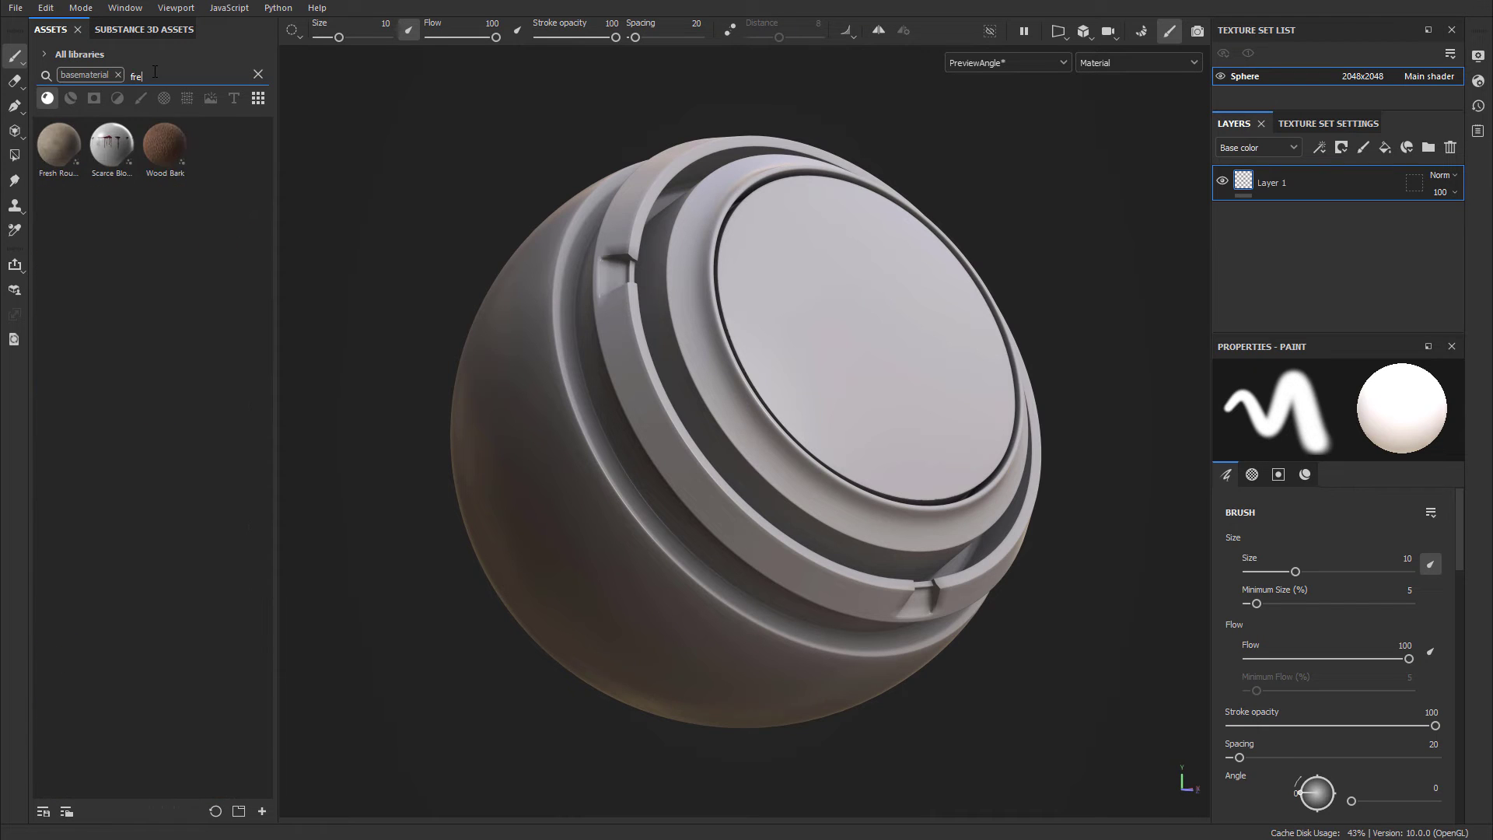
{"action": "double_click", "coordinate": [140, 77]}
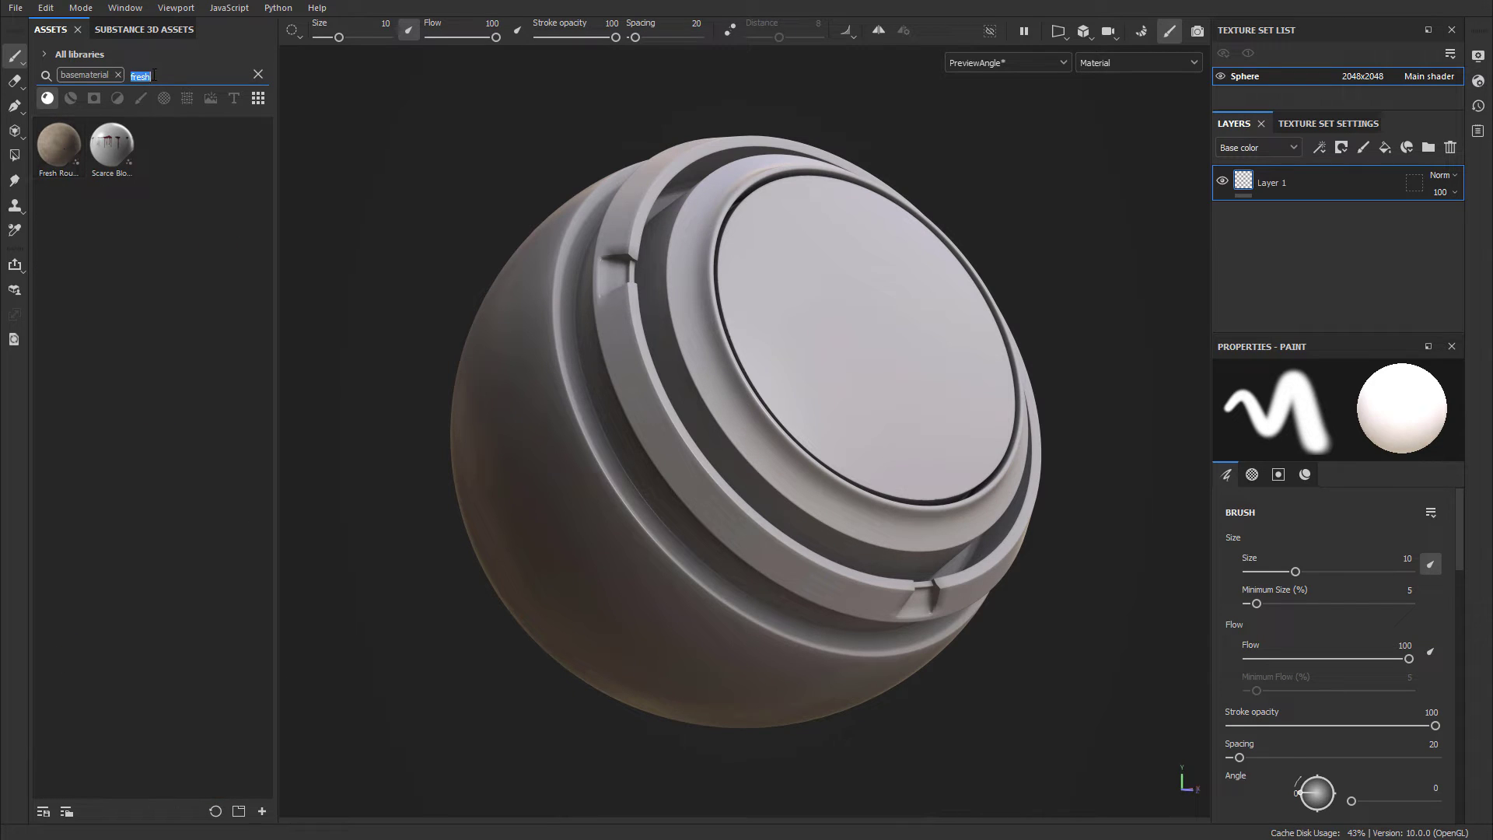
{"action": "left_click", "coordinate": [257, 75]}
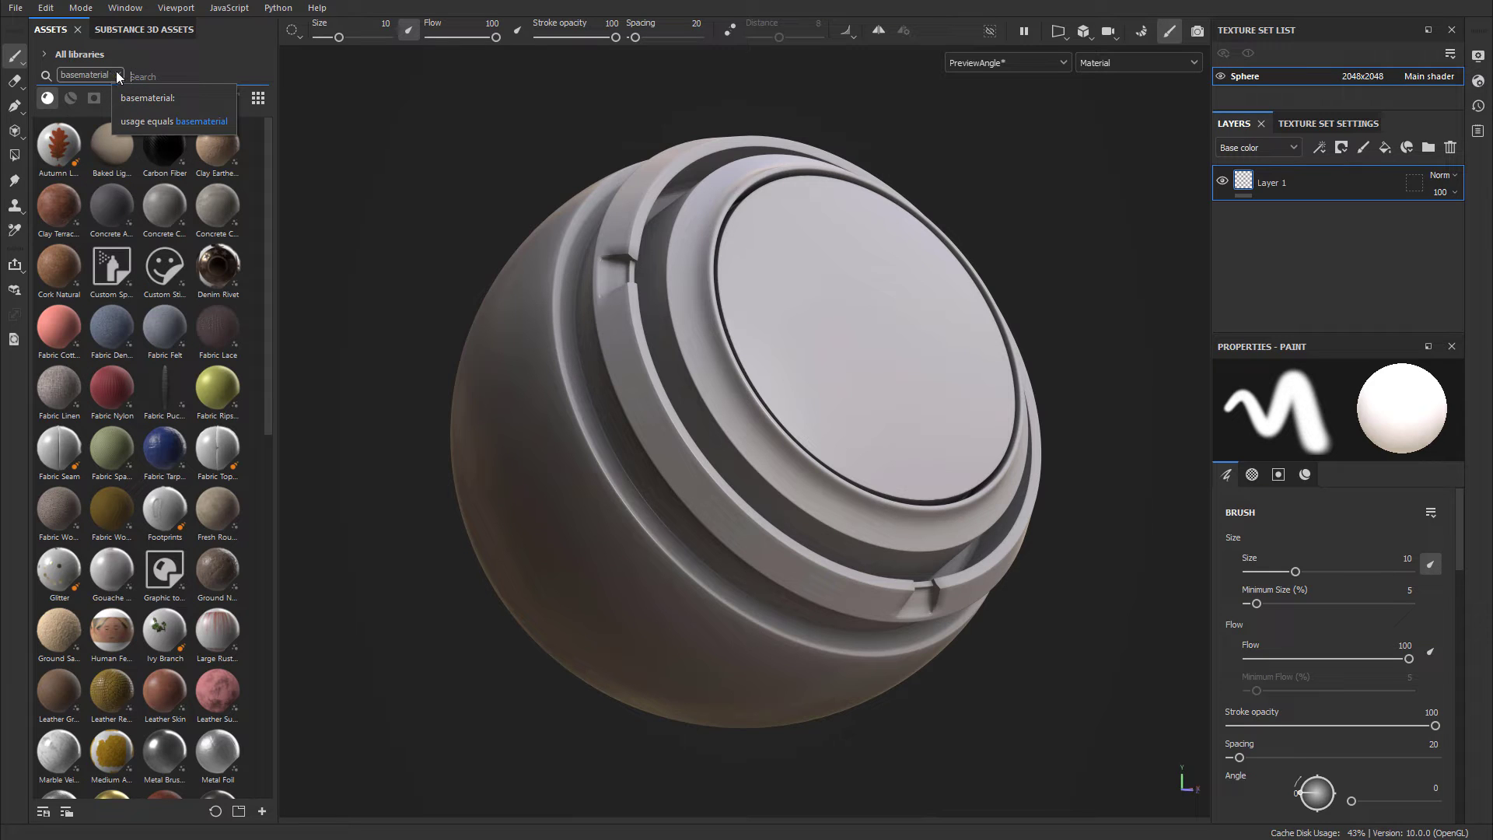
{"action": "left_click", "coordinate": [45, 56]}
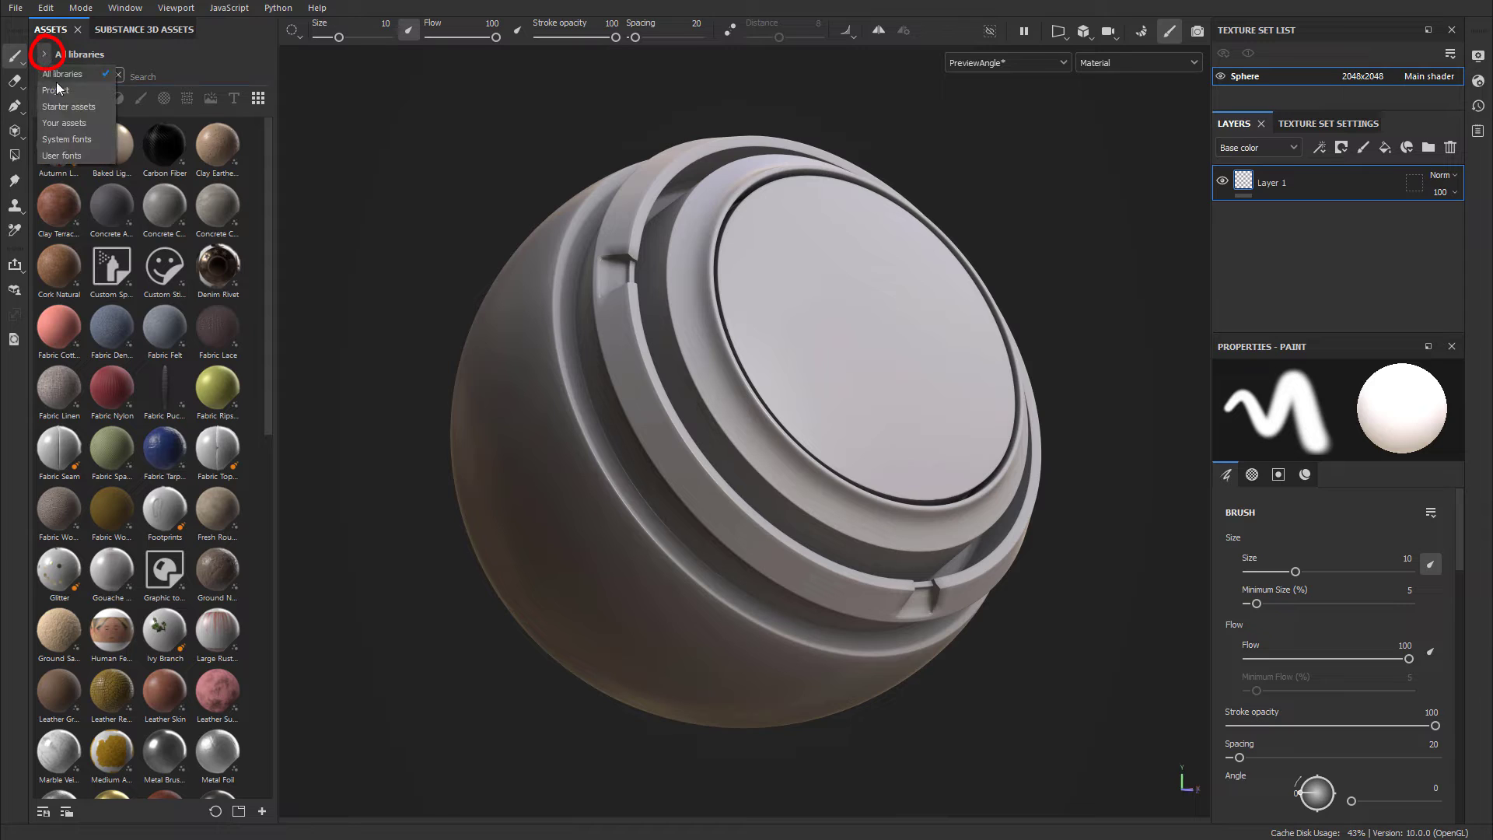
{"action": "left_click", "coordinate": [76, 122]}
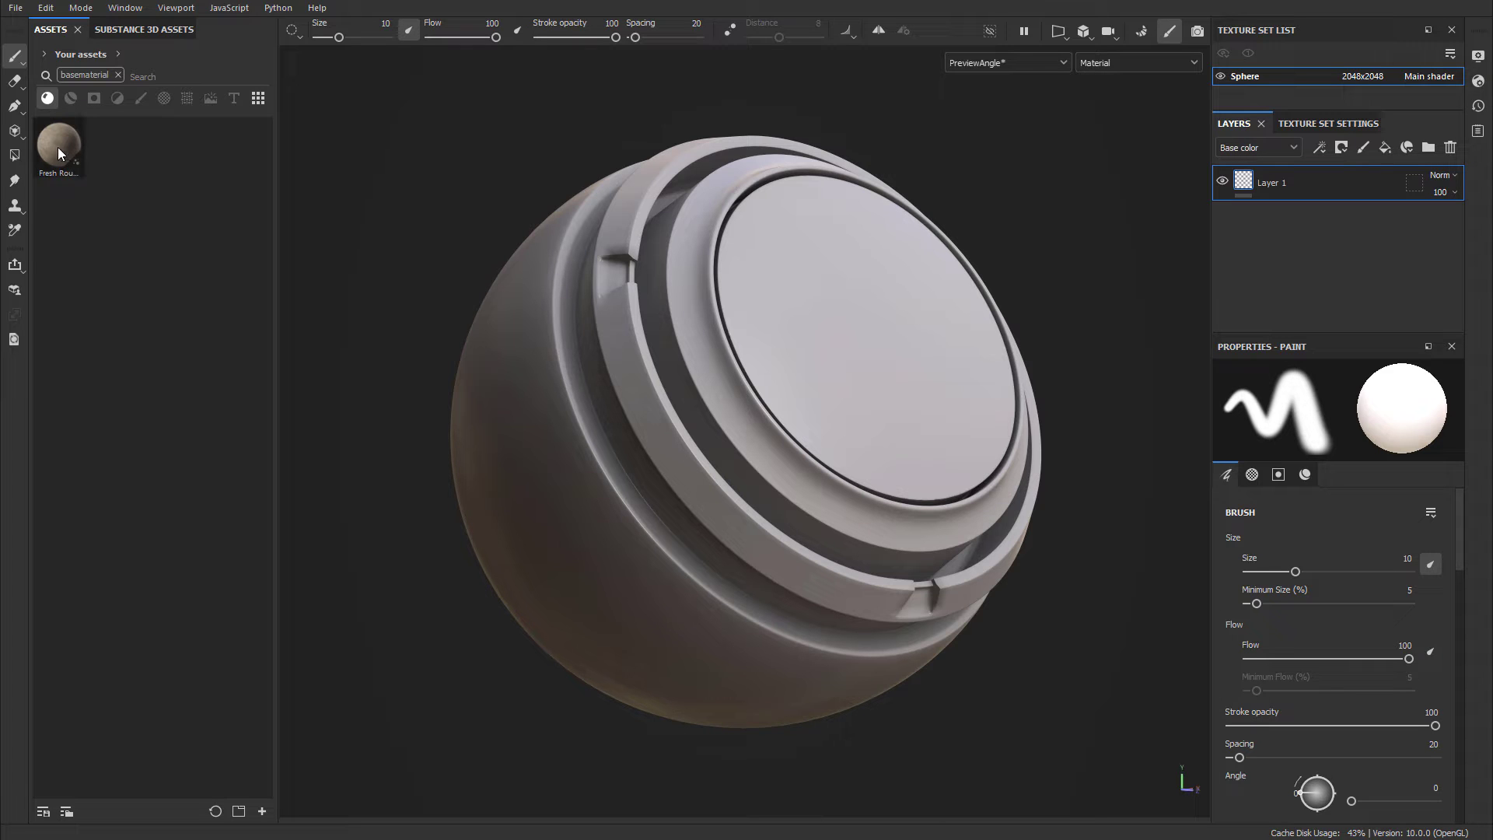
Step: Drag Fresh Rough Concrete Slab 02 onto the sphere, adding it as a fill layer above Layer 1
{"action": "left_click_drag", "start_coordinate": [56, 143], "coordinate": [810, 301]}
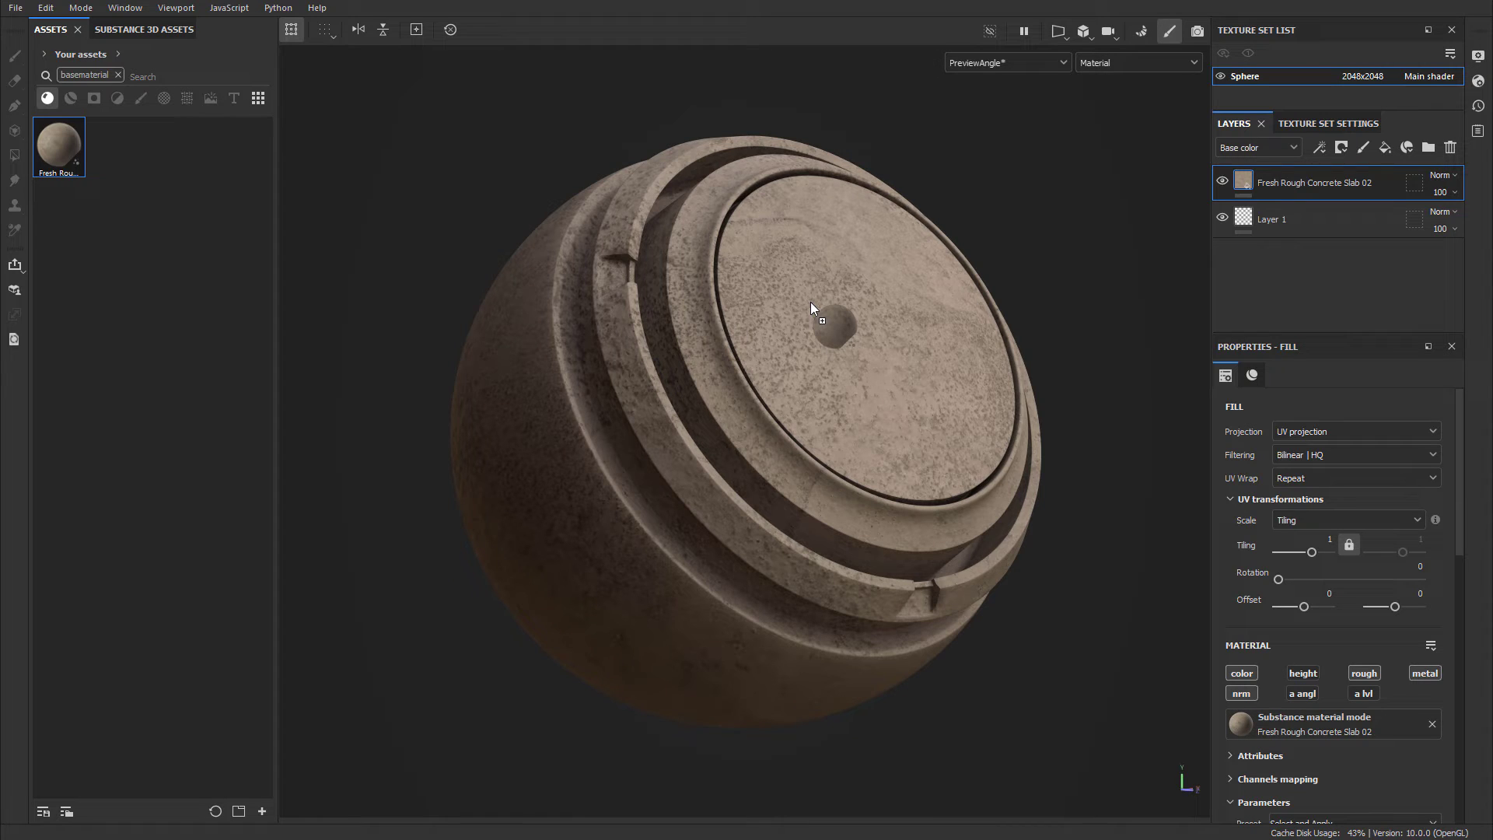
{"action": "scroll", "coordinate": [1335, 553], "scroll_direction": "down", "scroll_amount": 3}
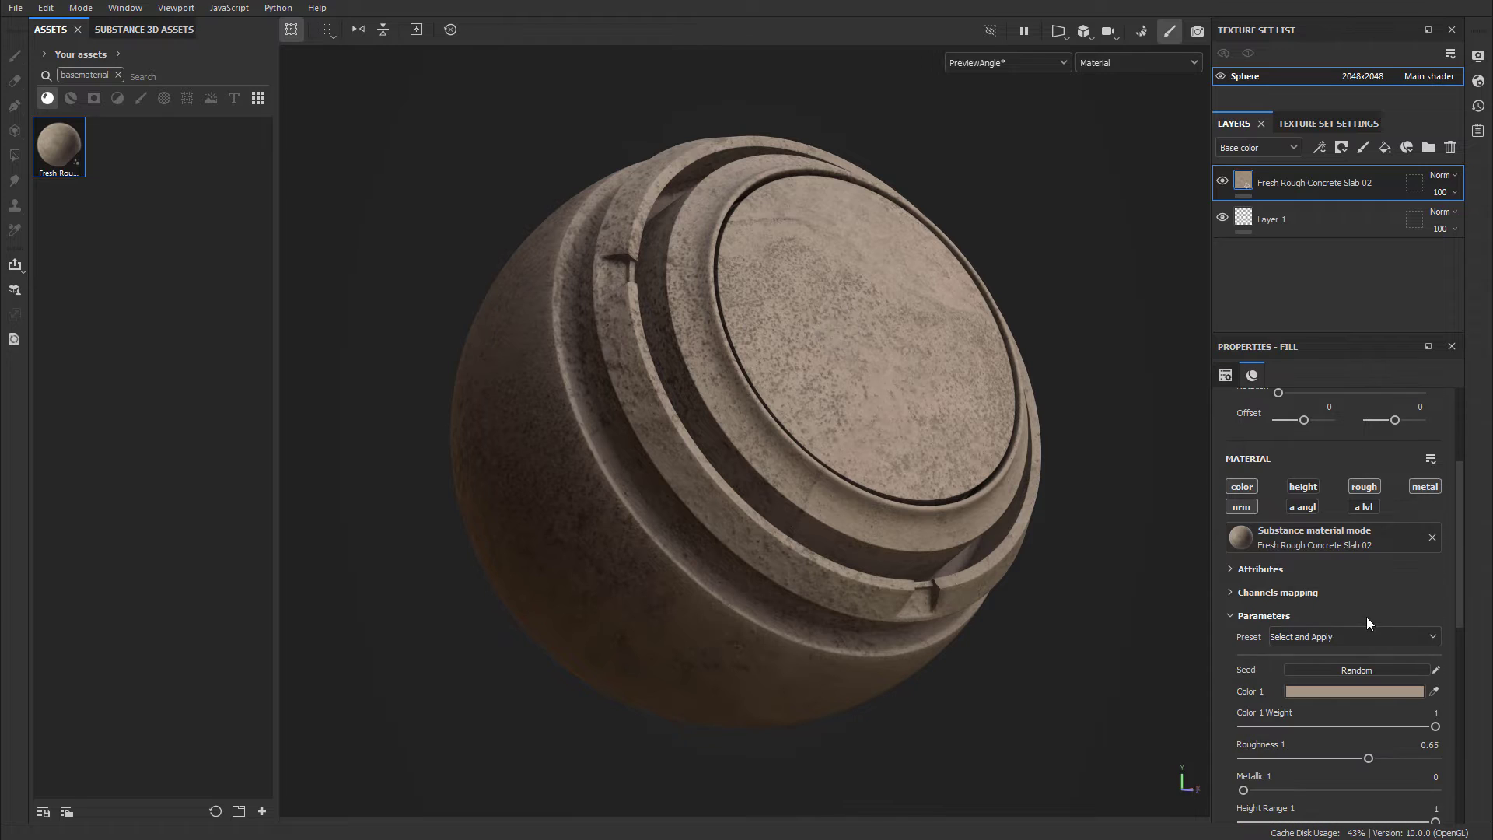
{"action": "scroll", "coordinate": [1241, 672], "scroll_direction": "down", "scroll_amount": 2}
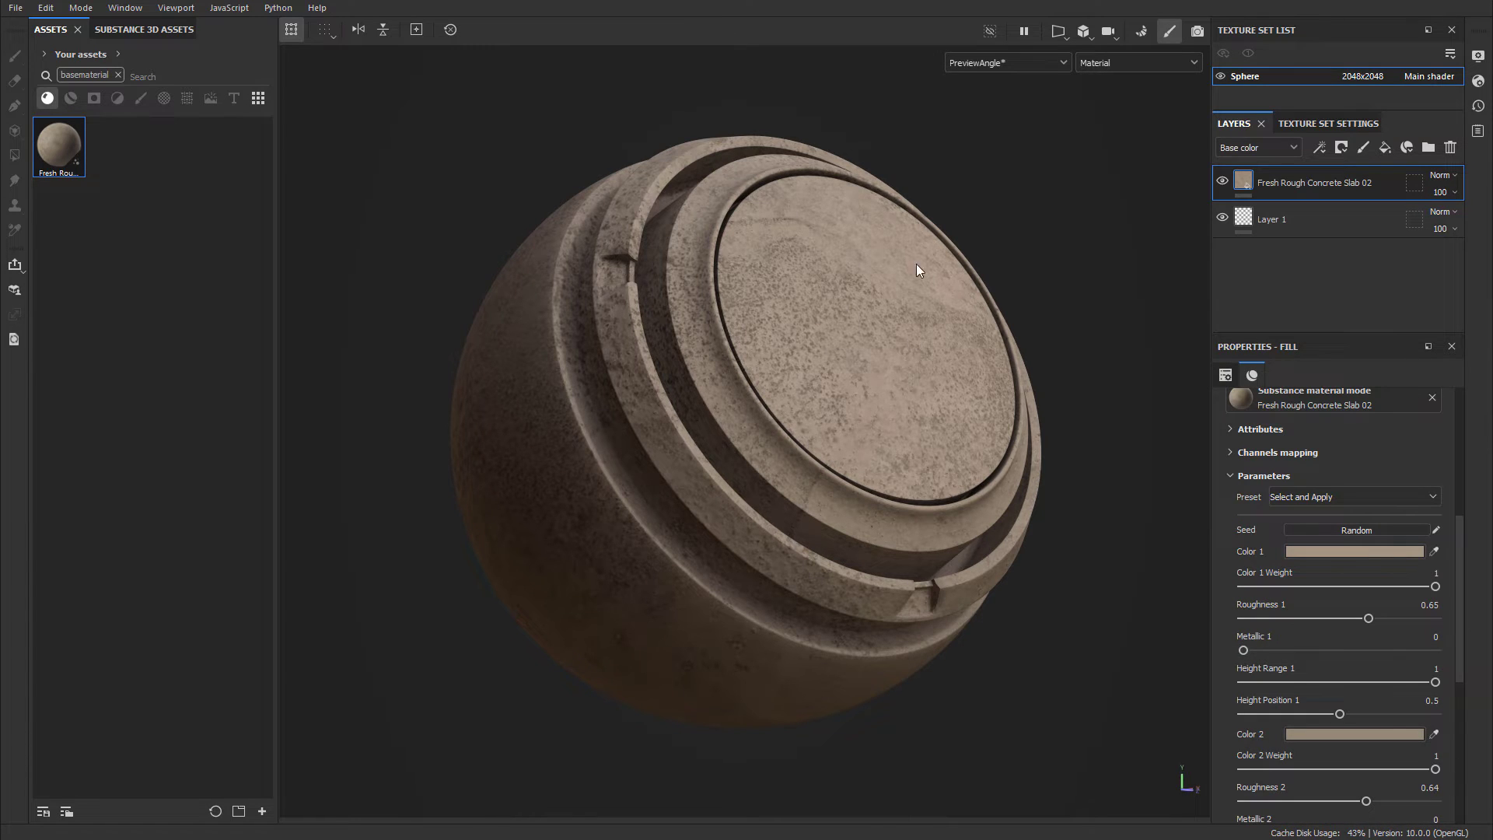
Step: Remove the 'basematerial' tag from the Assets search bar
{"action": "scroll", "coordinate": [1380, 692], "scroll_direction": "down", "scroll_amount": 2}
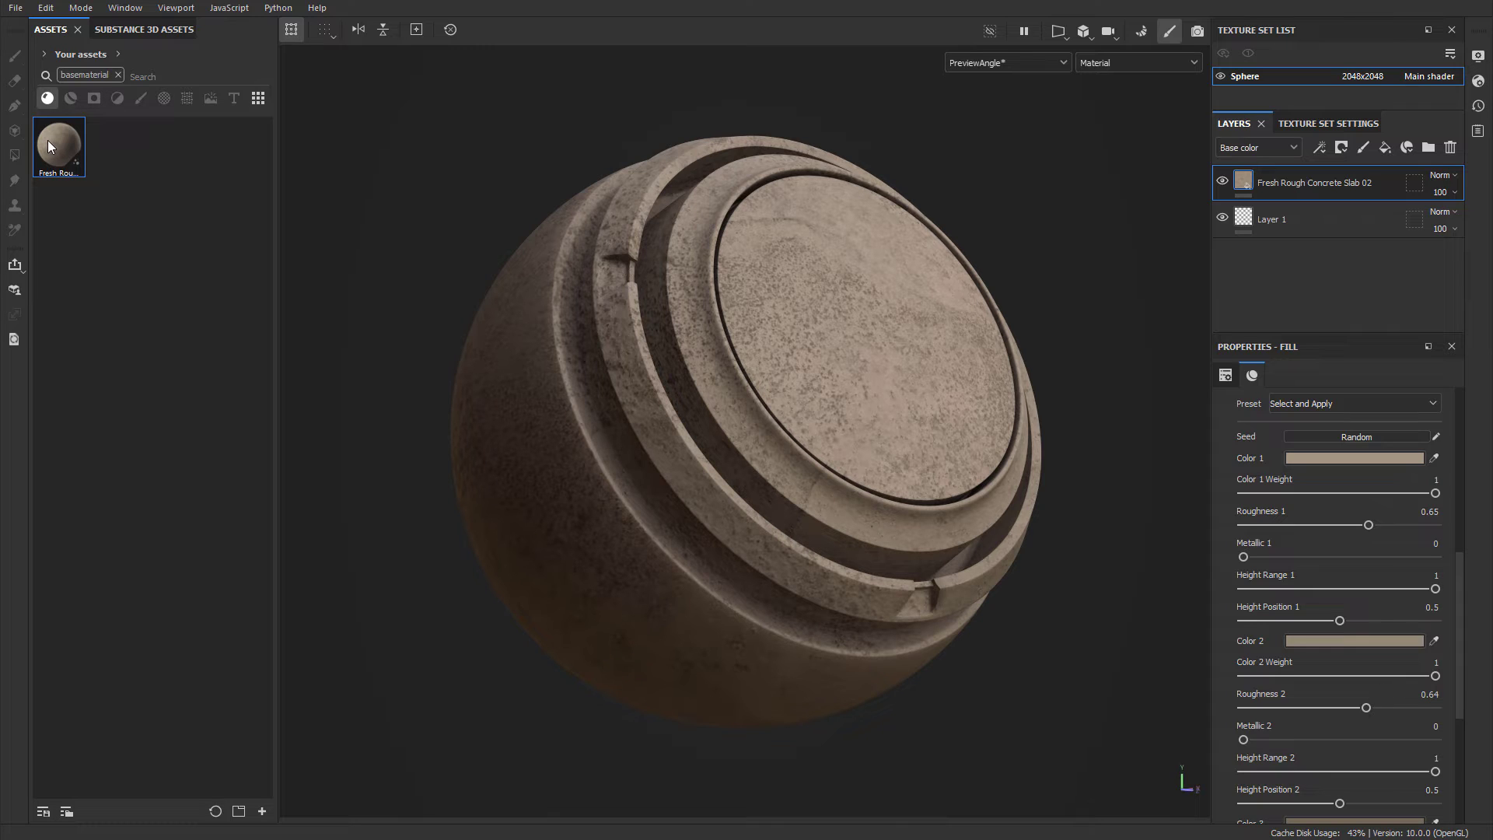
{"action": "left_click", "coordinate": [117, 75]}
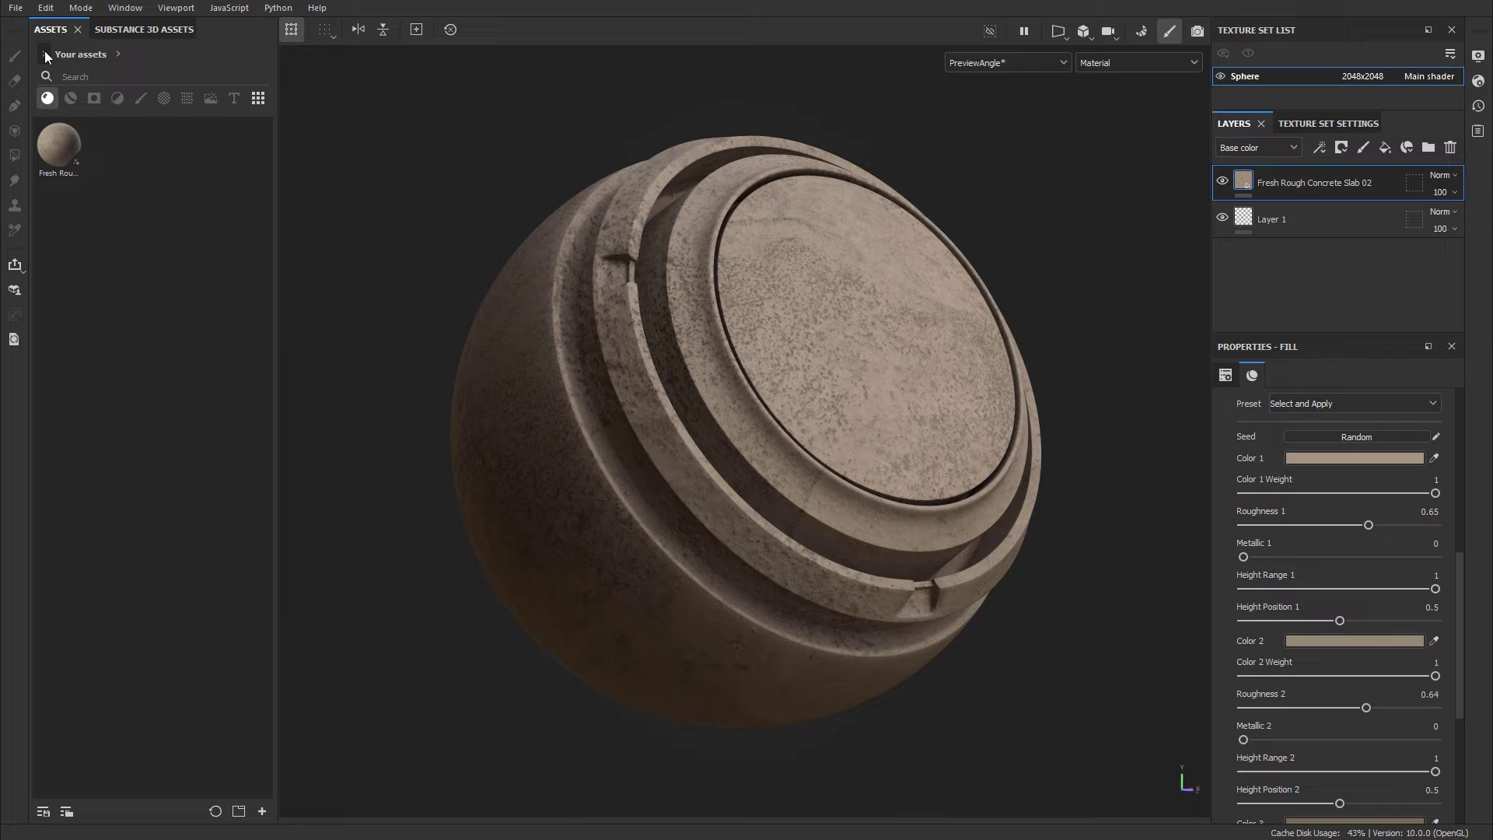
Step: Set the Assets shelf library dropdown back to All libraries
{"action": "left_click", "coordinate": [44, 53]}
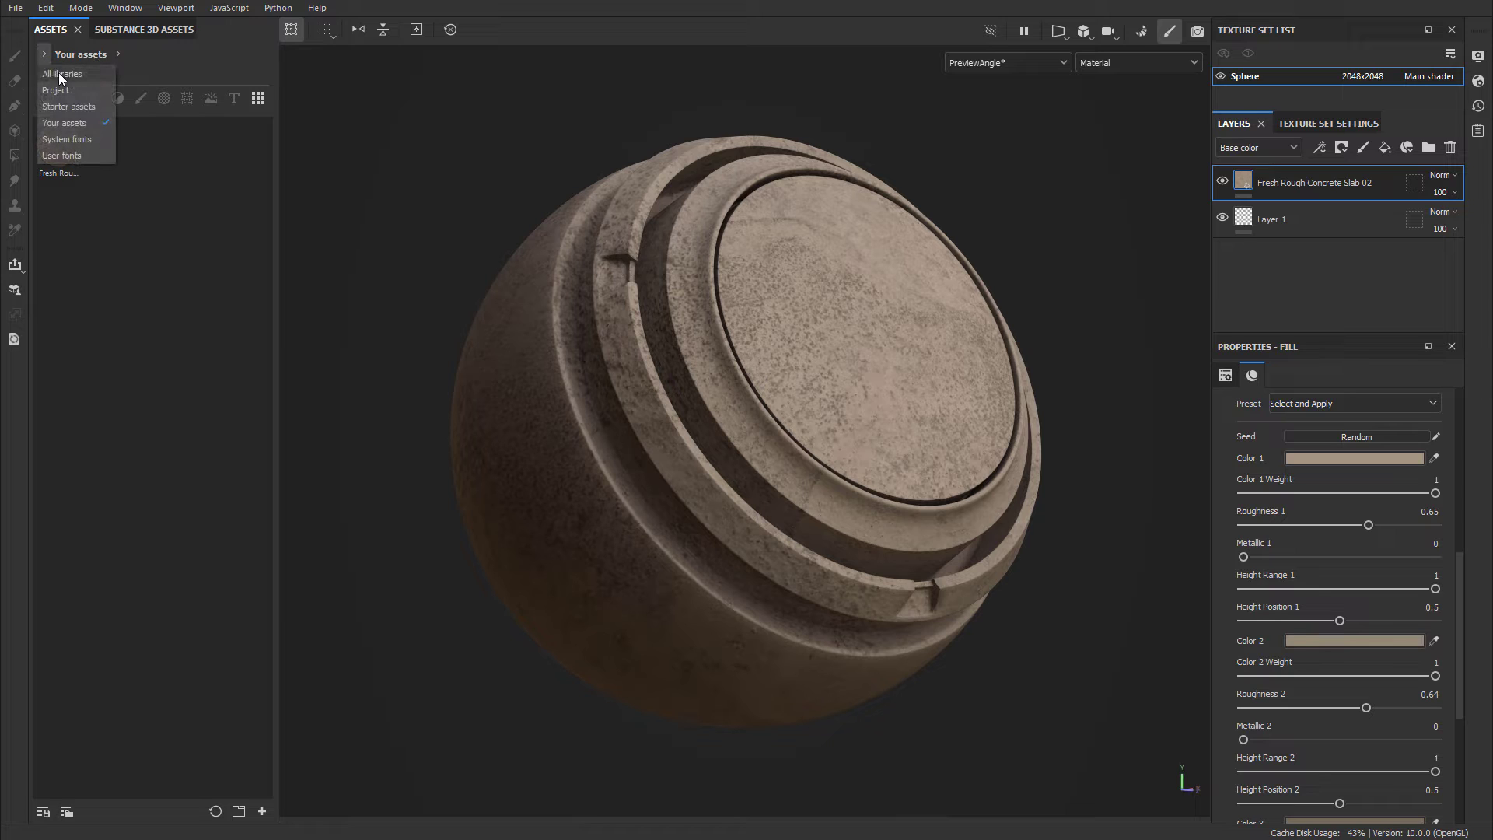
{"action": "left_click", "coordinate": [64, 73]}
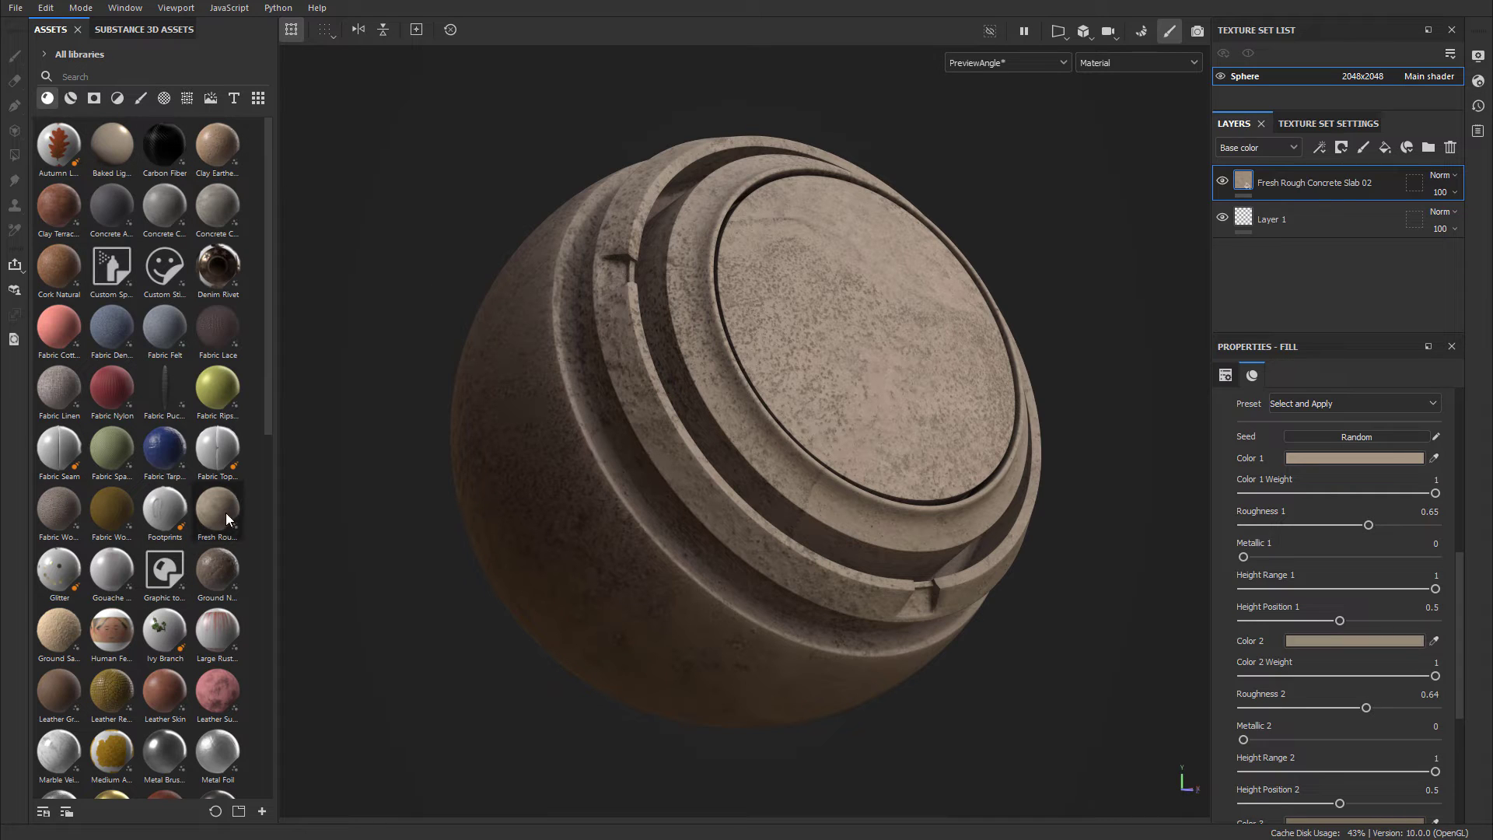
{"action": "mouse_move", "coordinate": [214, 515]}
Step: From the Fresh Rough Concrete Slab 02 page's options menu, choose Open folder location
{"action": "left_click", "coordinate": [140, 29]}
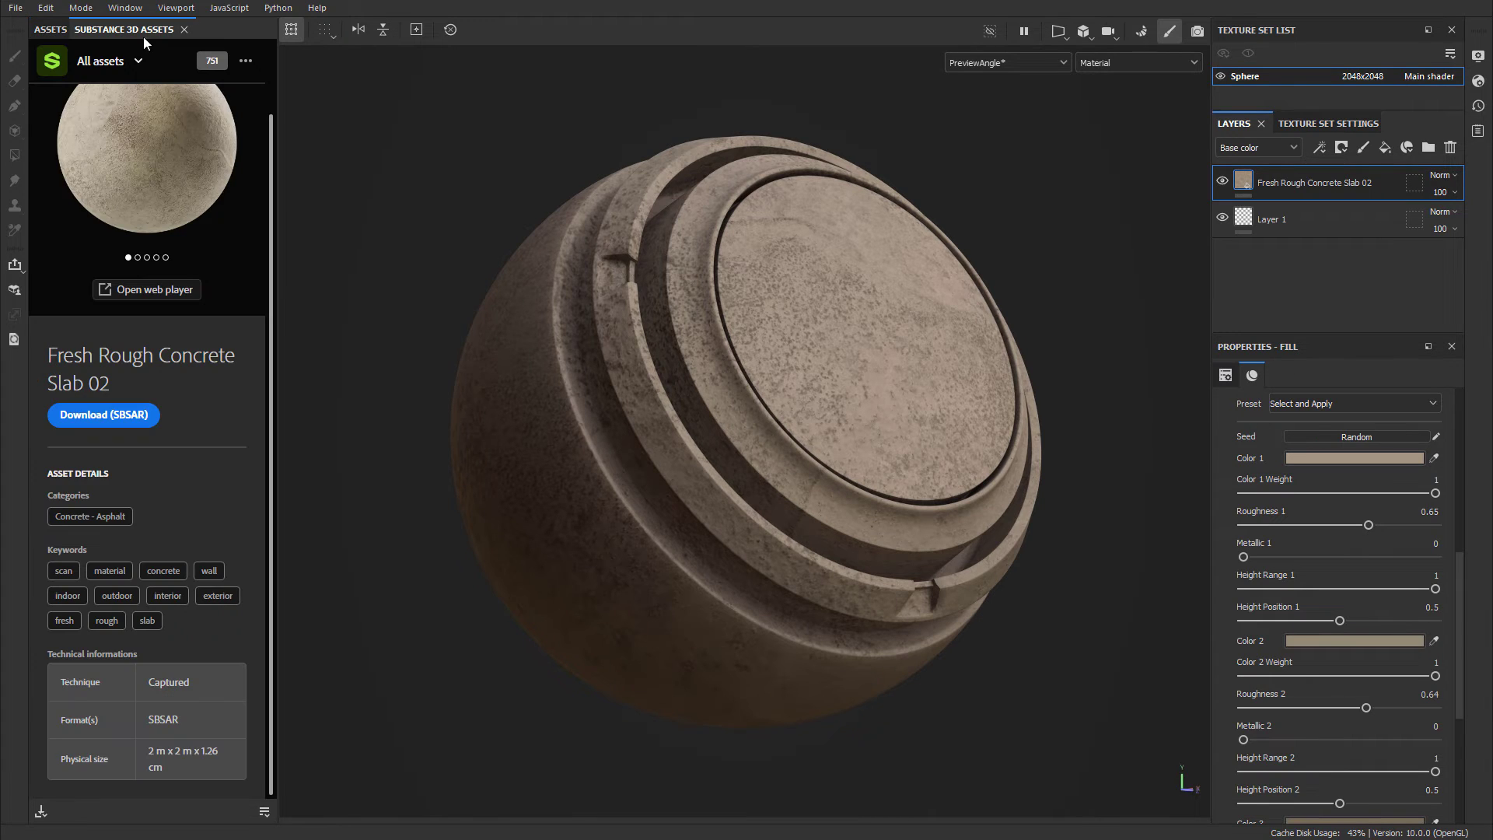
{"action": "left_click", "coordinate": [264, 811]}
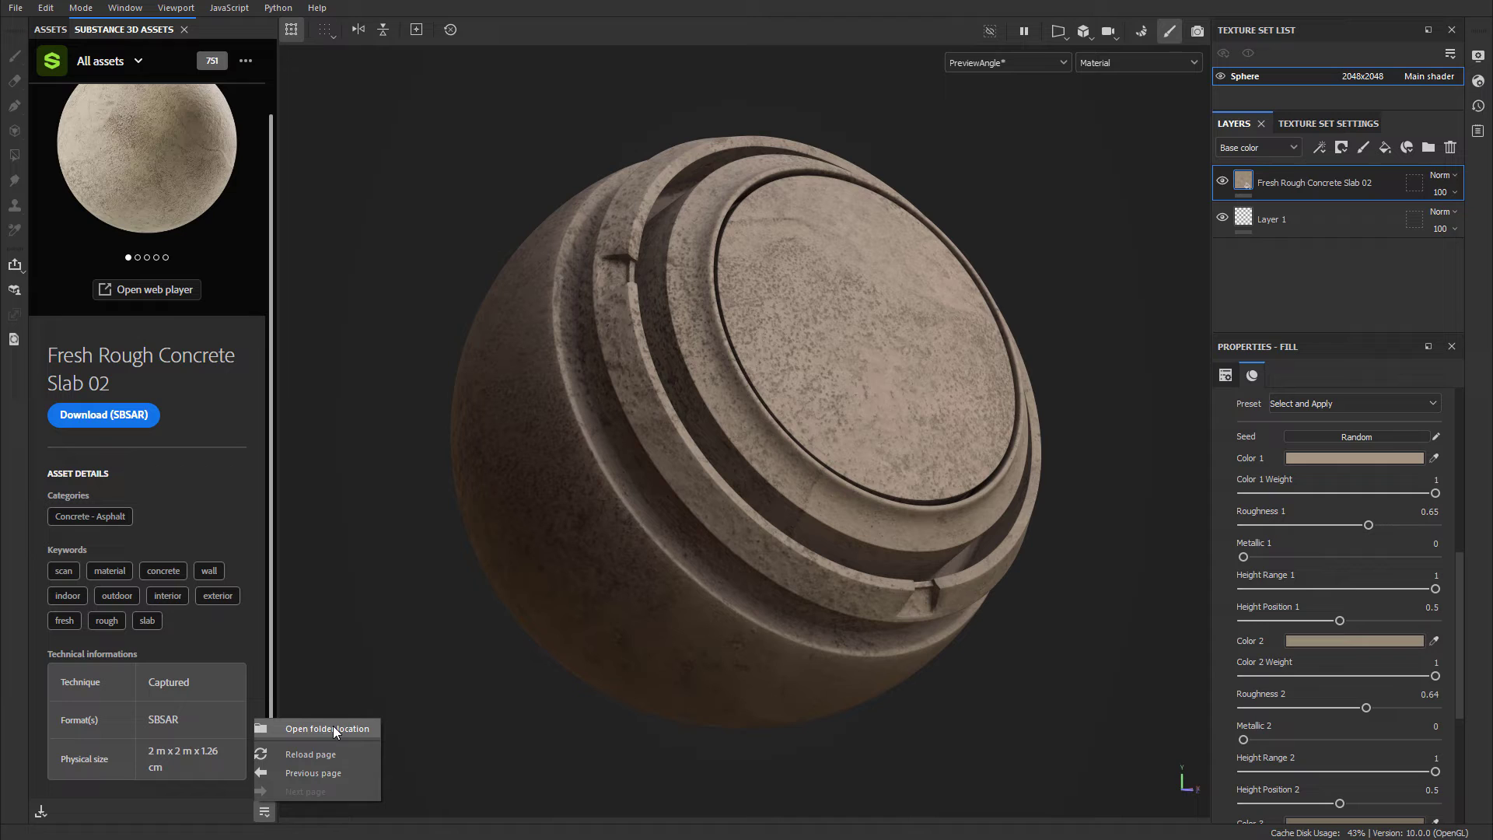
{"action": "left_click", "coordinate": [333, 728]}
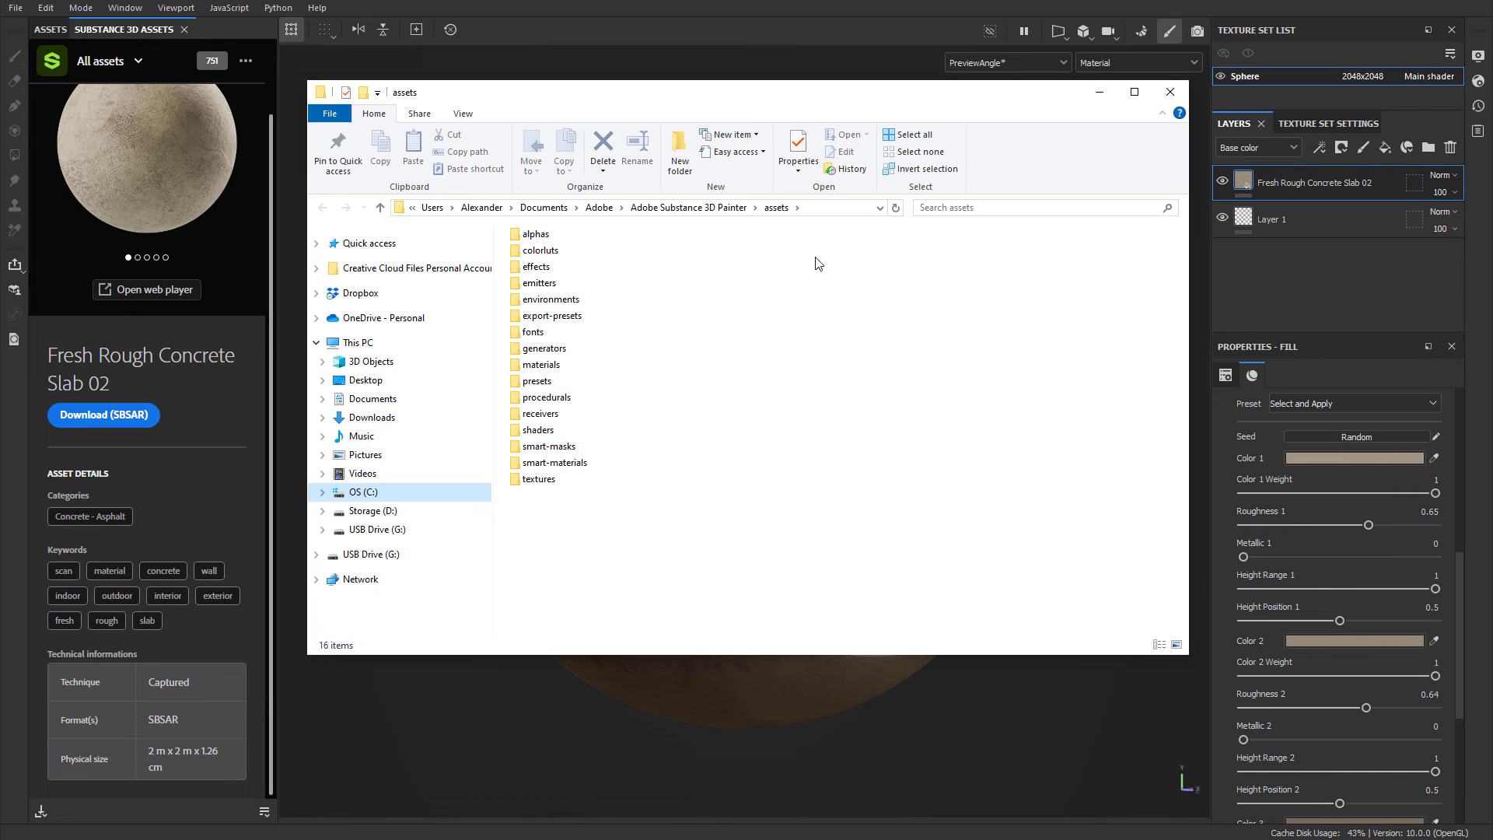
Step: Show the full folder path as text in the address bar, then return to folder view
{"action": "left_click", "coordinate": [830, 208]}
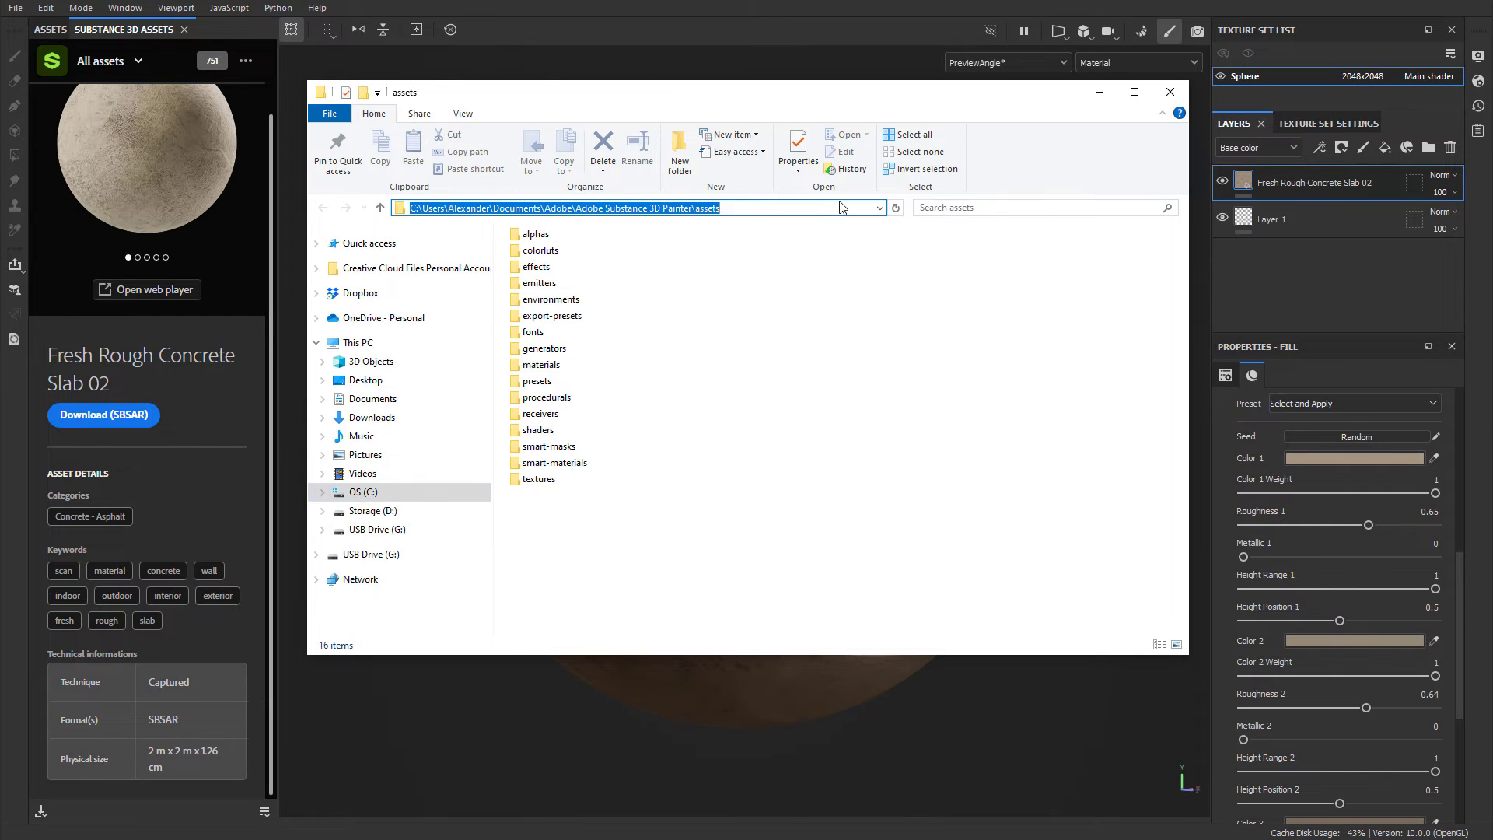
{"action": "double_click", "coordinate": [461, 207]}
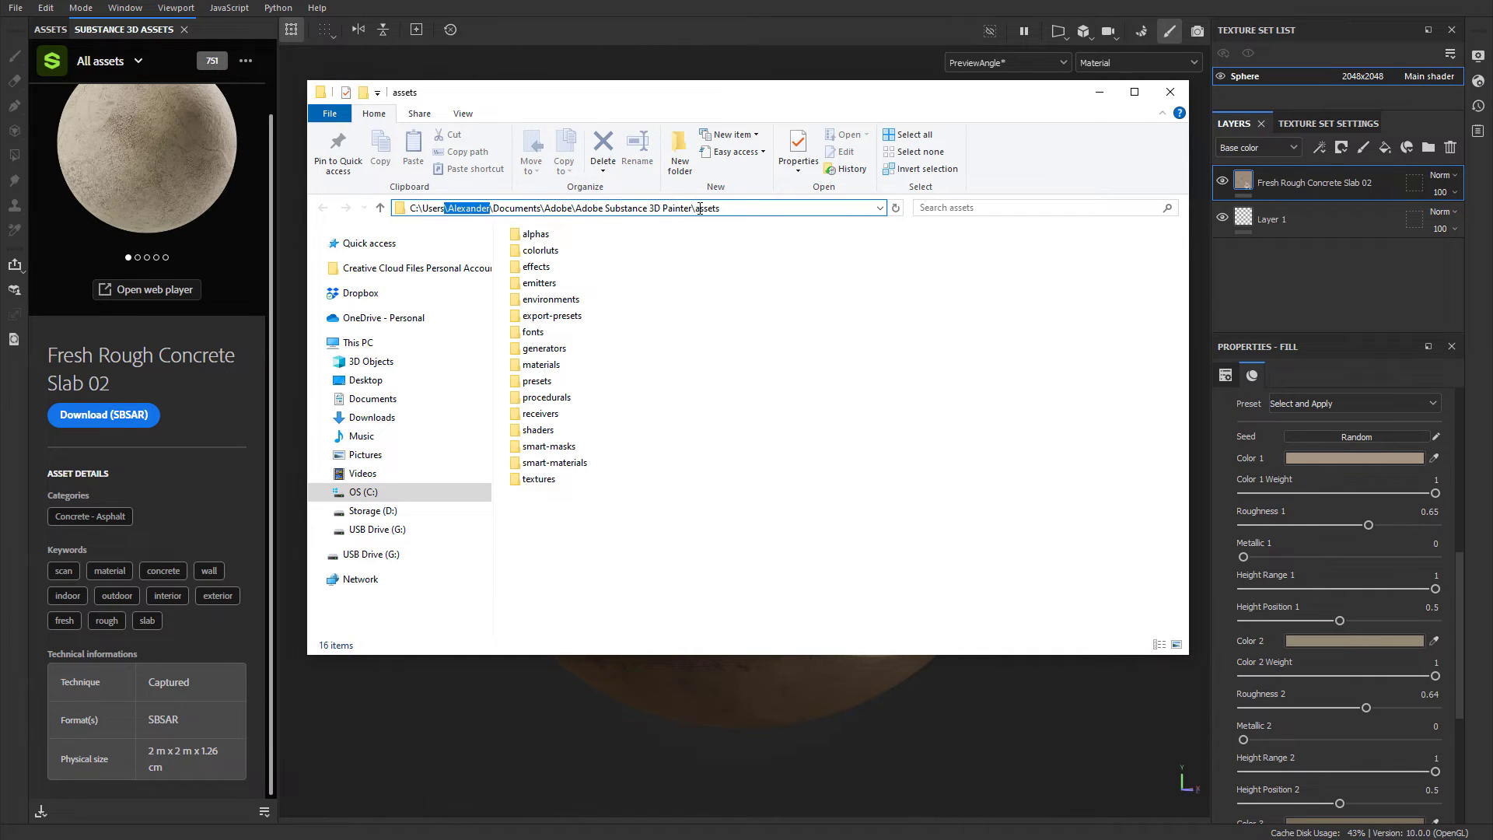
{"action": "left_click", "coordinate": [732, 343]}
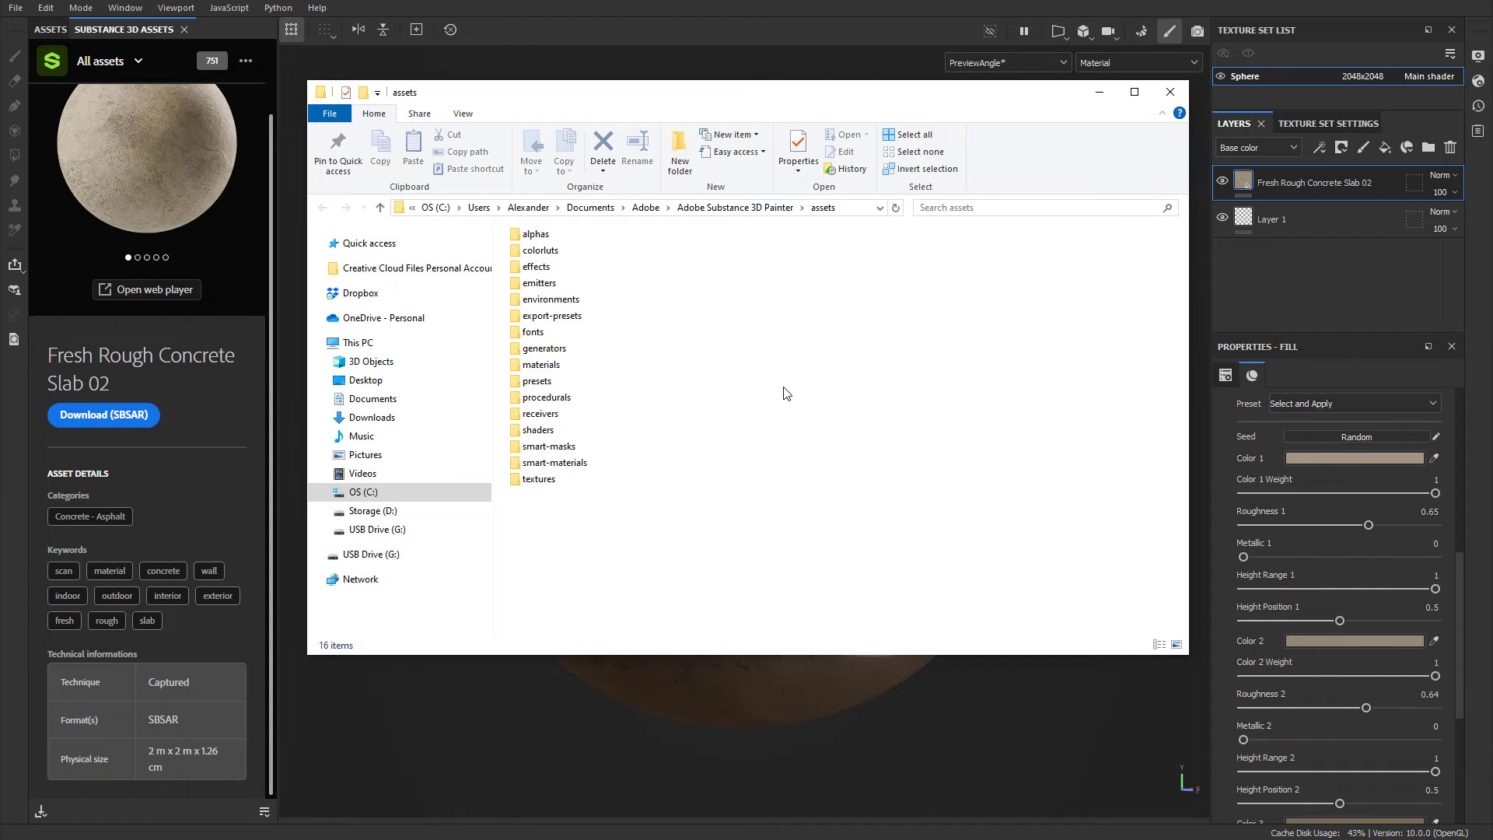
Step: Open the materials folder, select fresh_rough_concrete_slab_02.sbsar (340 MB), and switch back to Painter
{"action": "double_click", "coordinate": [553, 364]}
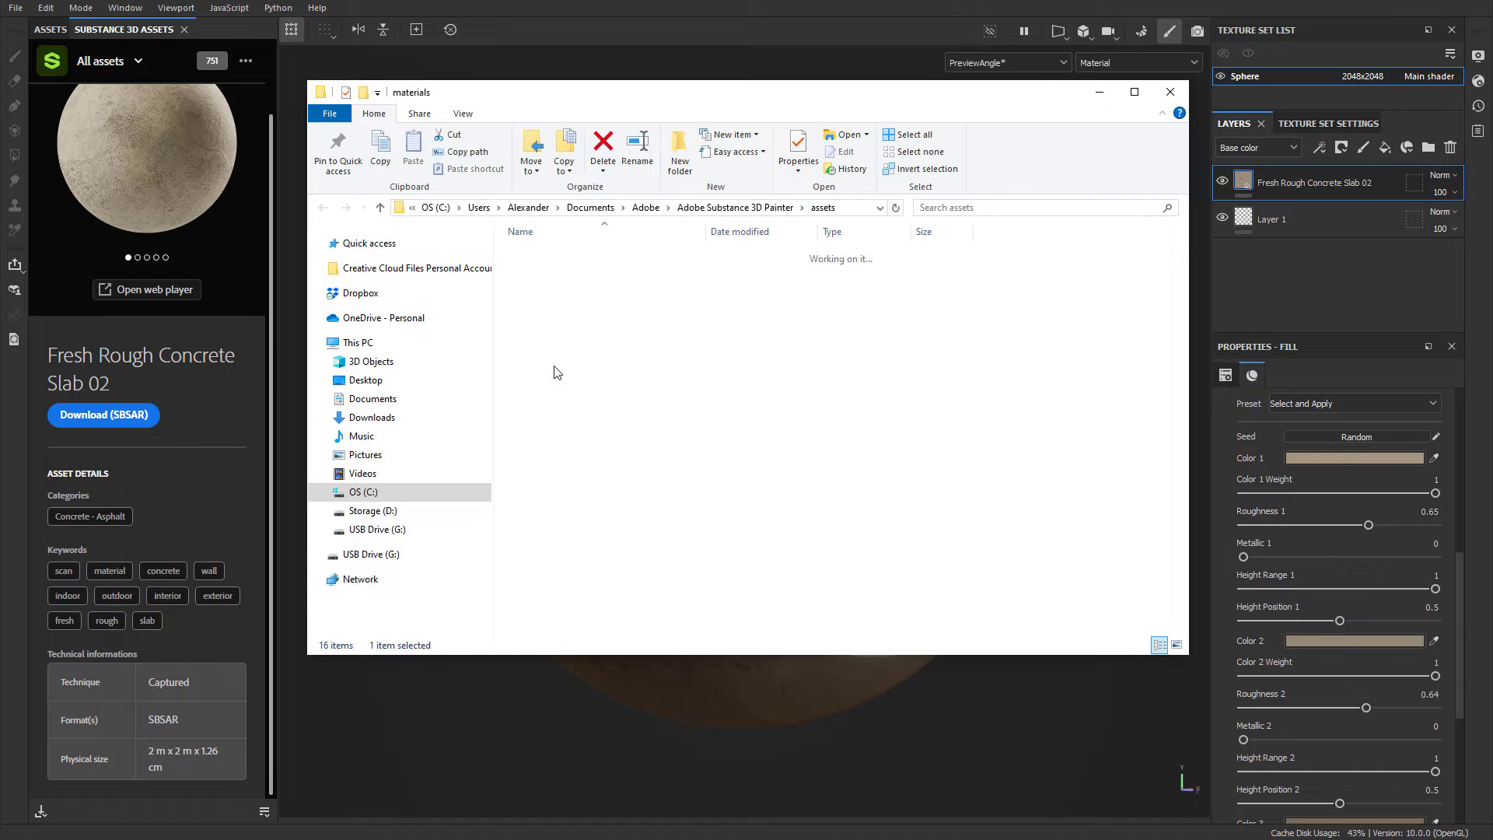
{"action": "left_click", "coordinate": [600, 274]}
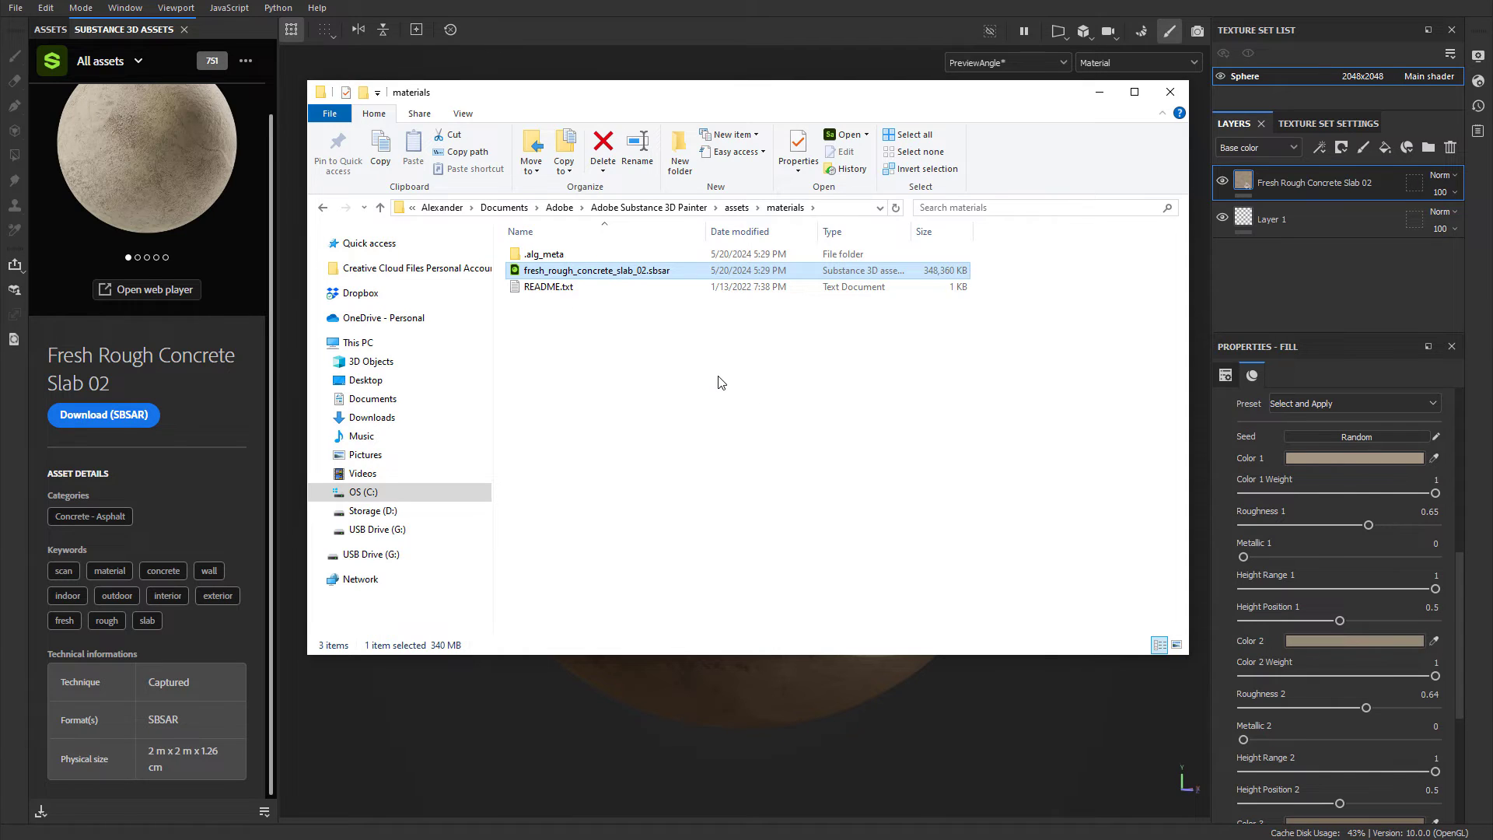
{"action": "key", "text": "alt+Tab"}
Step: Leave the slab's details and filter the asset browser to My assets (152)
{"action": "scroll", "coordinate": [103, 161], "scroll_direction": "up", "scroll_amount": 2}
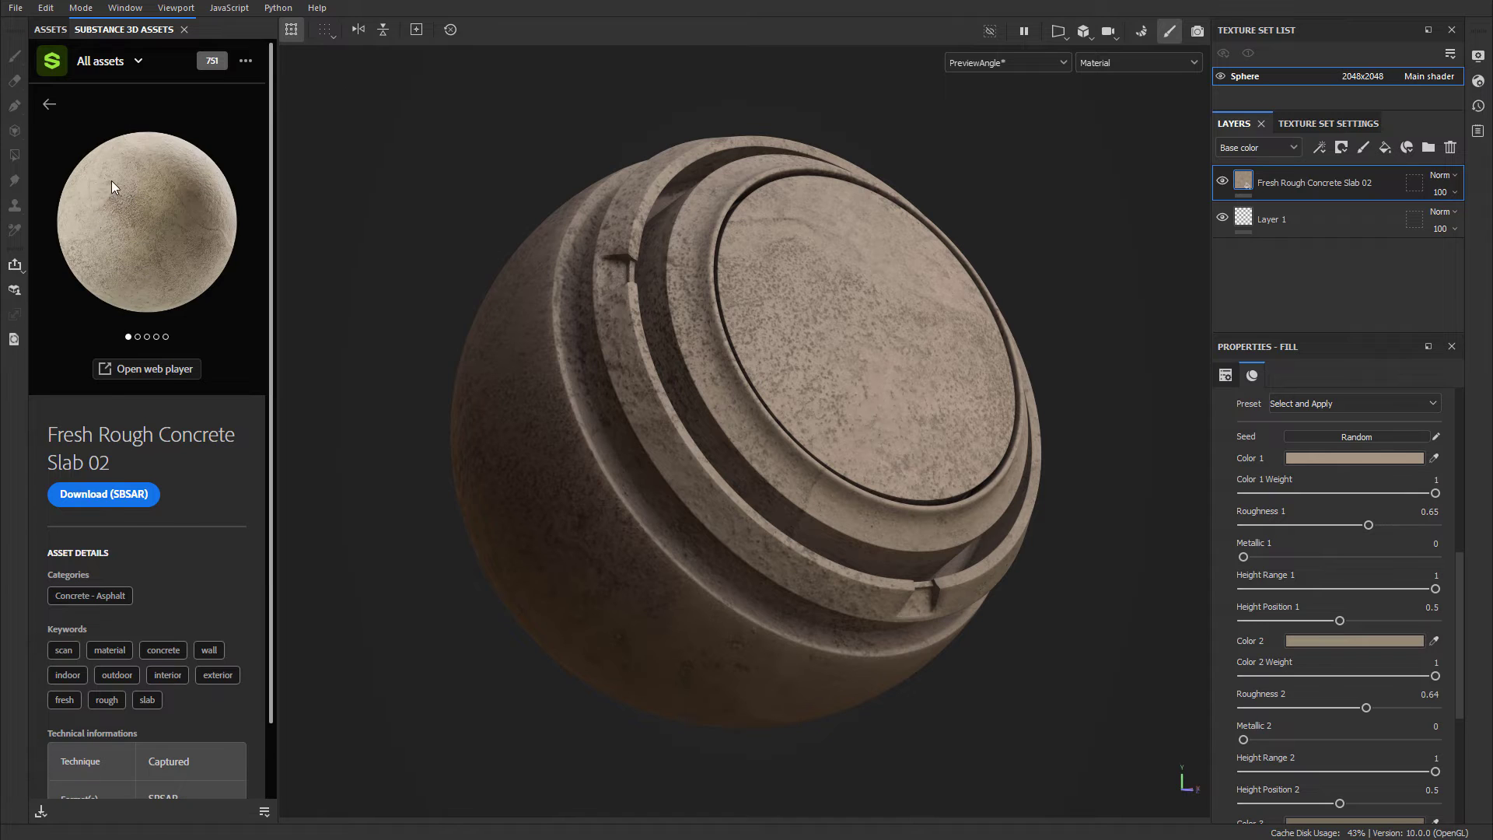
{"action": "left_click", "coordinate": [49, 106]}
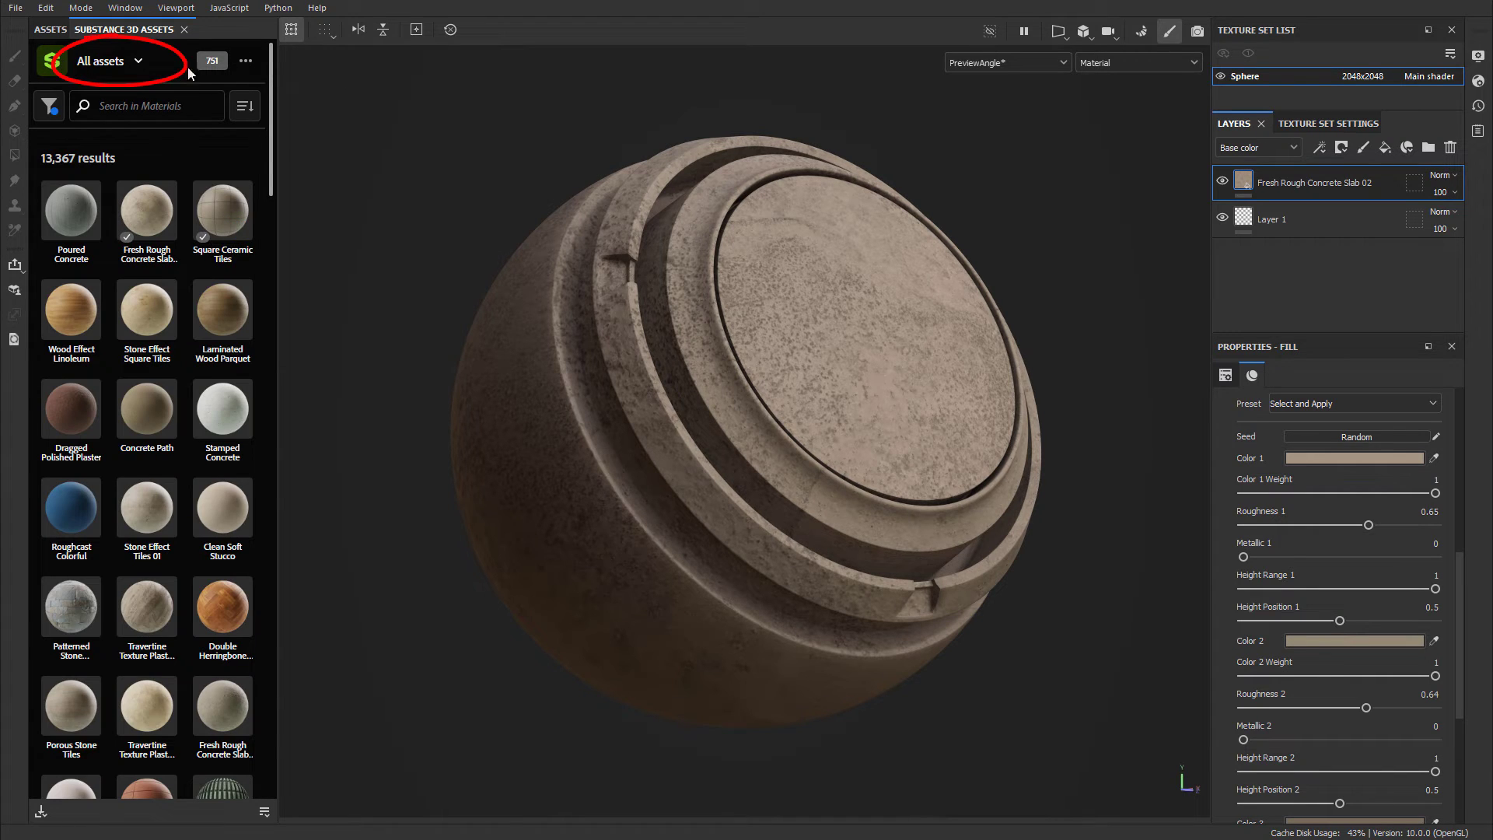
{"action": "left_click", "coordinate": [139, 62]}
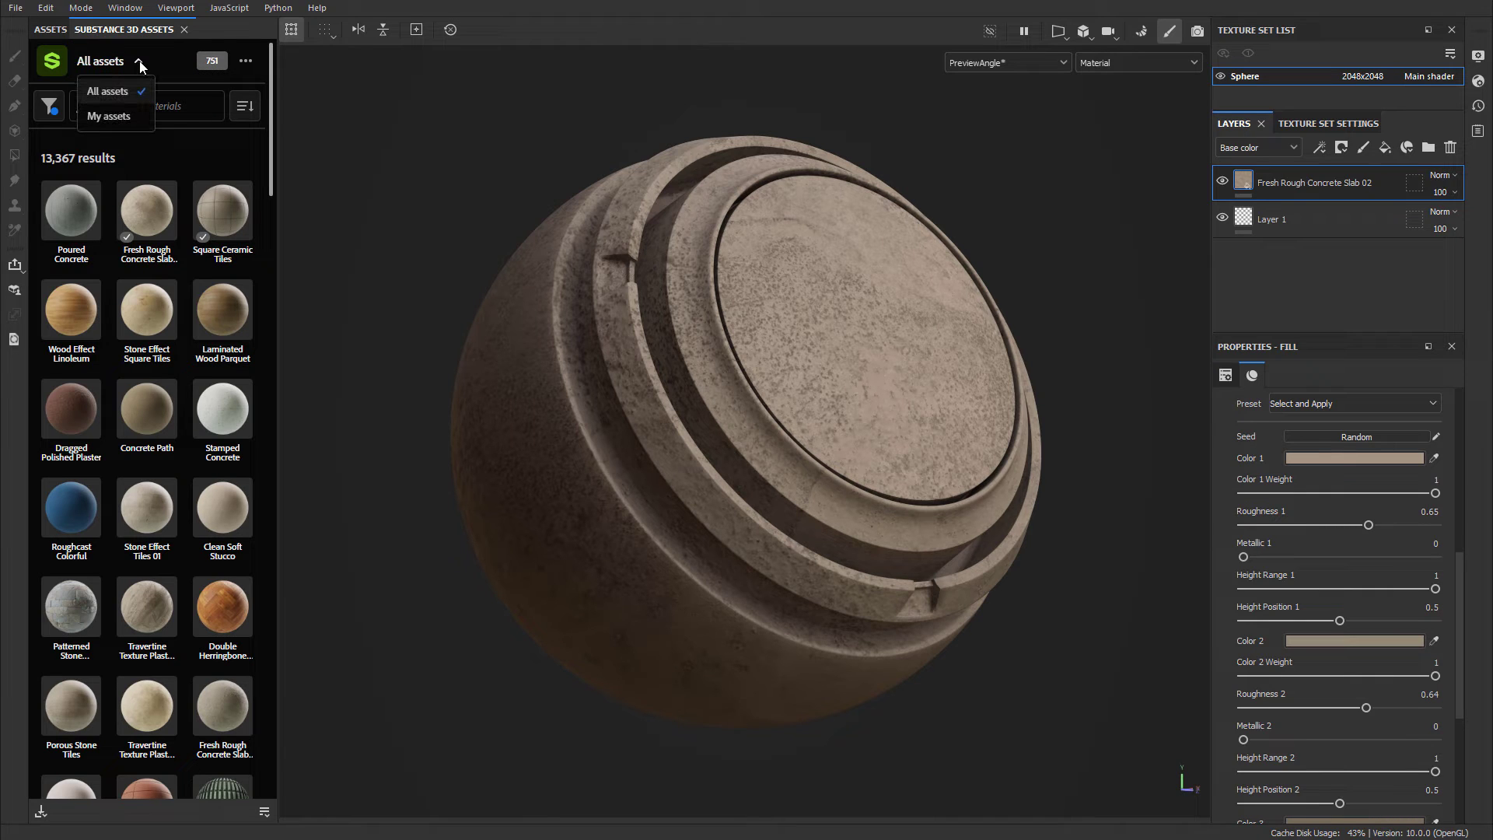
{"action": "left_click", "coordinate": [116, 118]}
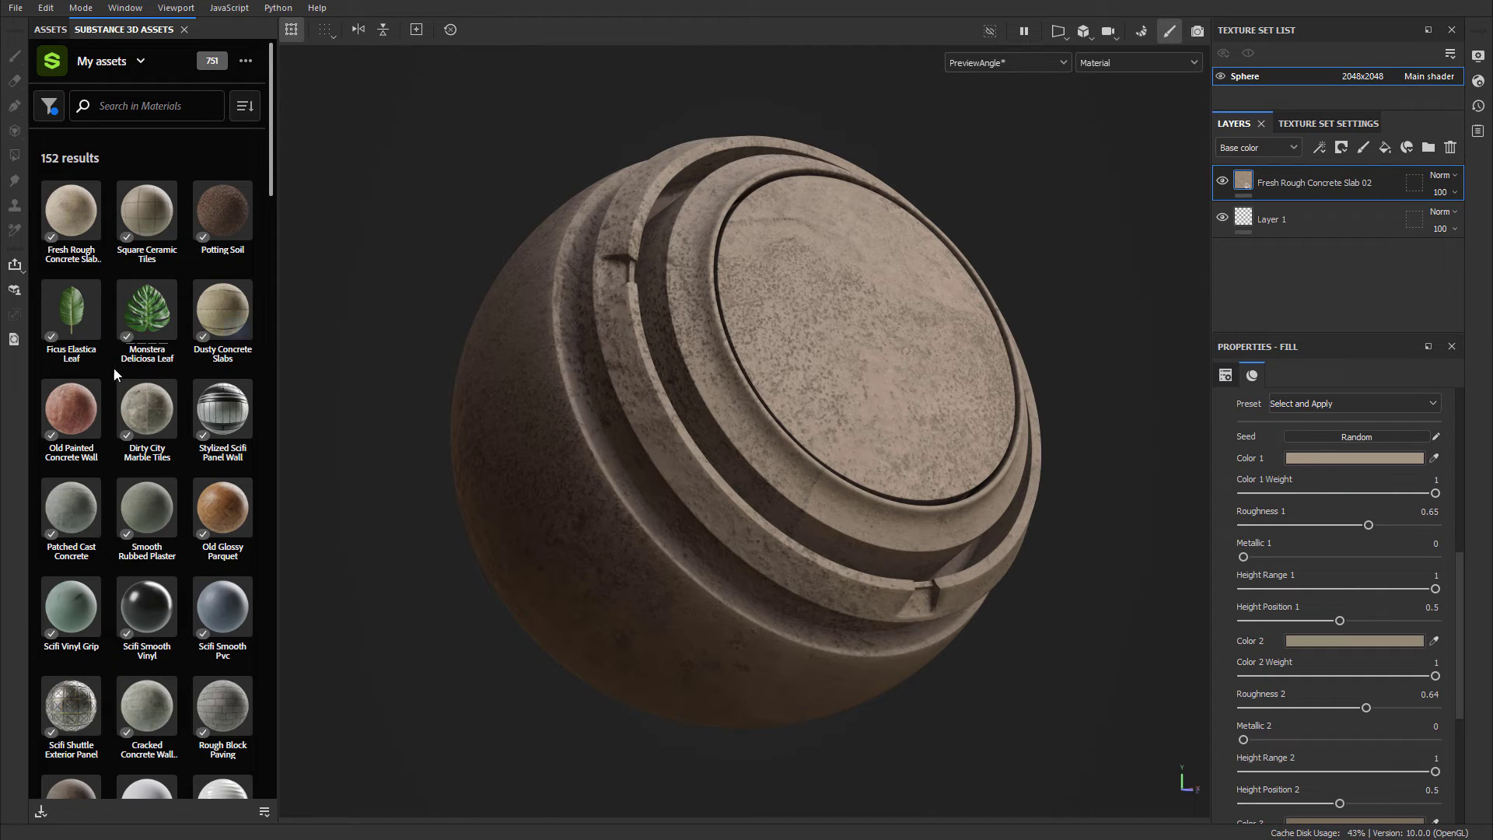
Step: Switch the asset filter back to All assets, showing 13,367 materials
{"action": "left_click", "coordinate": [140, 61]}
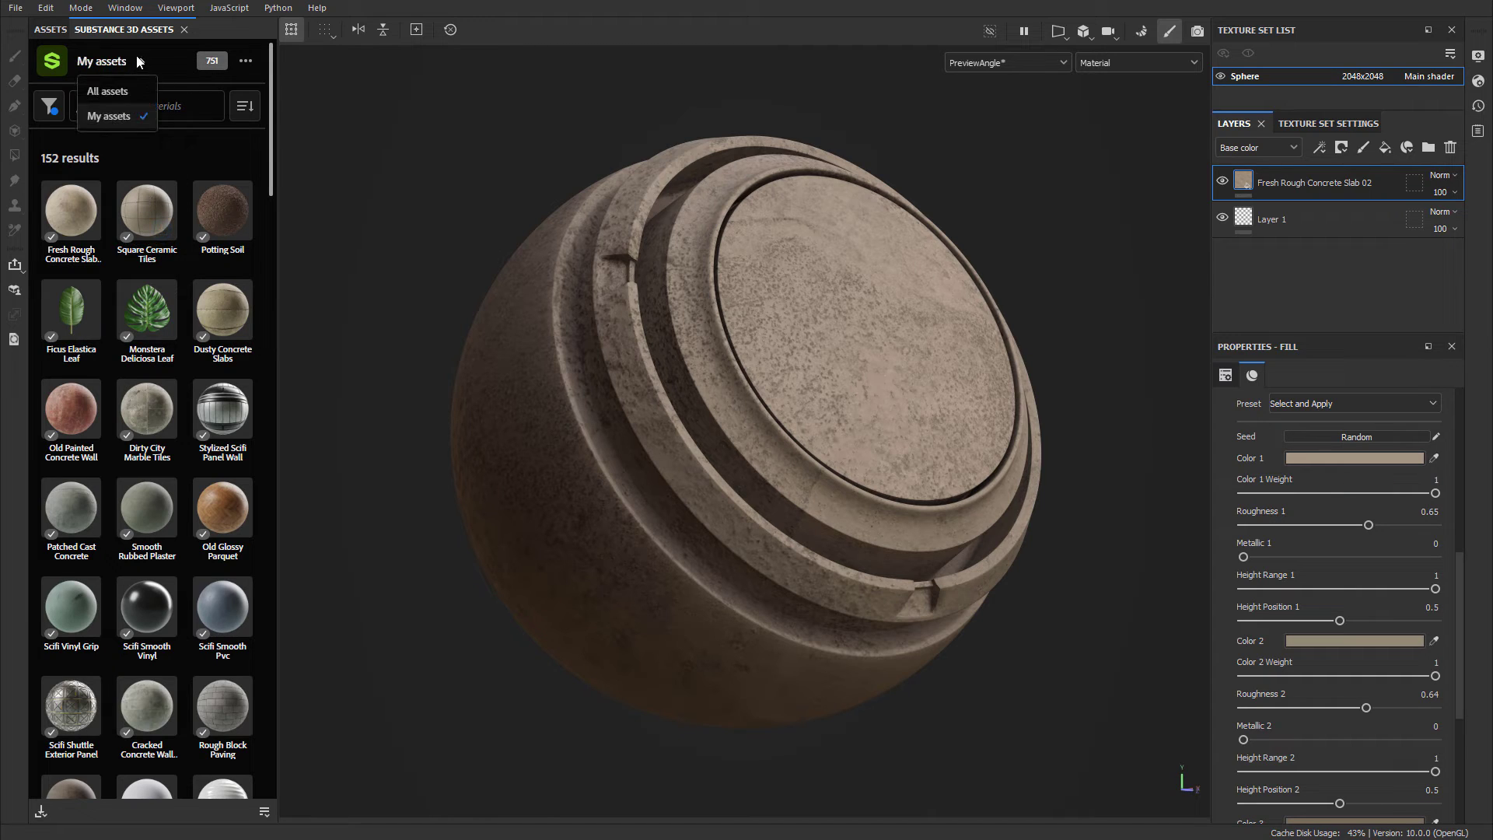
{"action": "left_click", "coordinate": [112, 91]}
{"action": "mouse_move", "coordinate": [205, 67]}
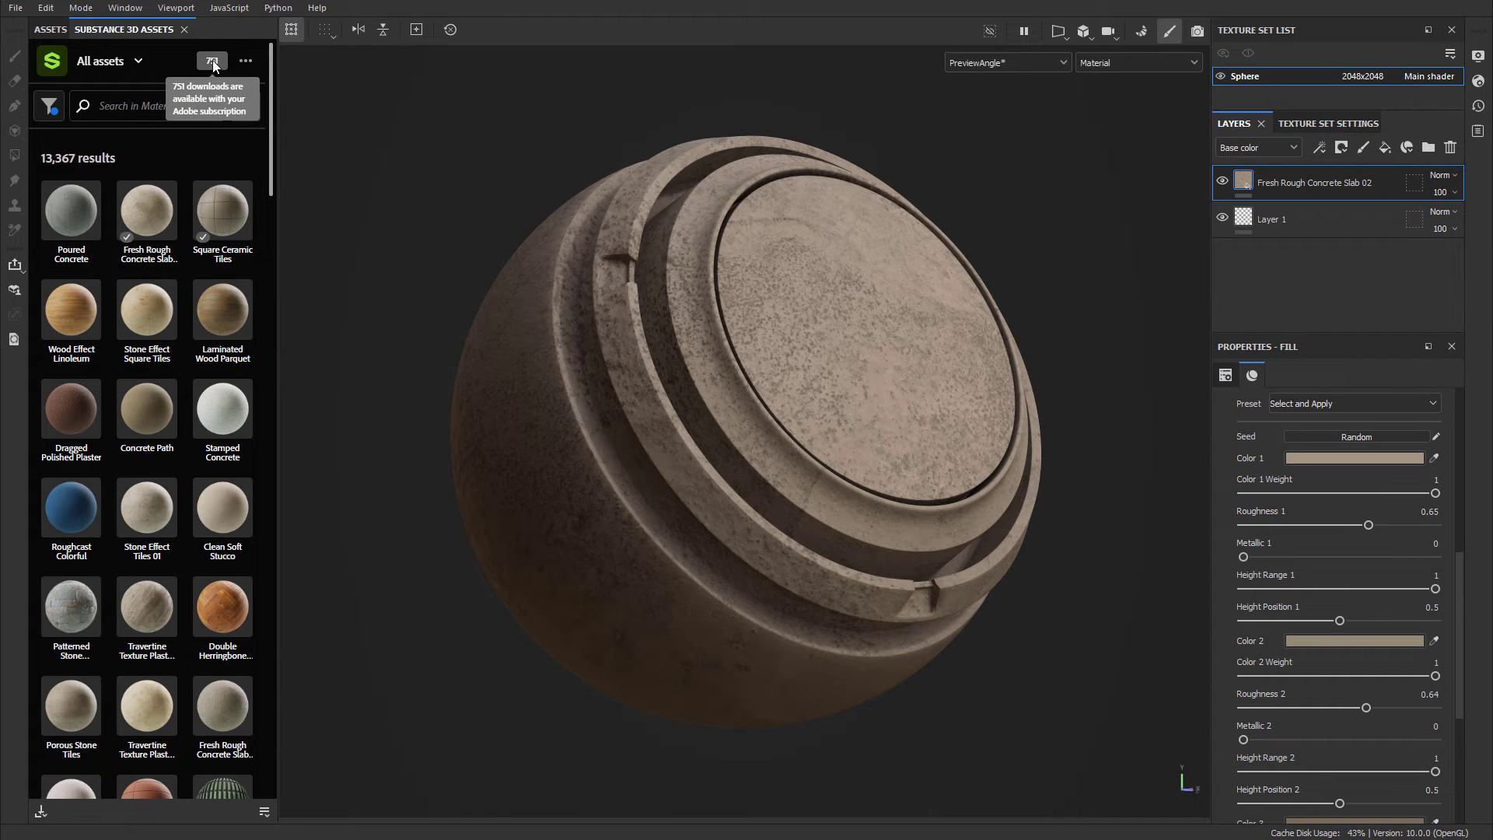
{"action": "left_click", "coordinate": [49, 108]}
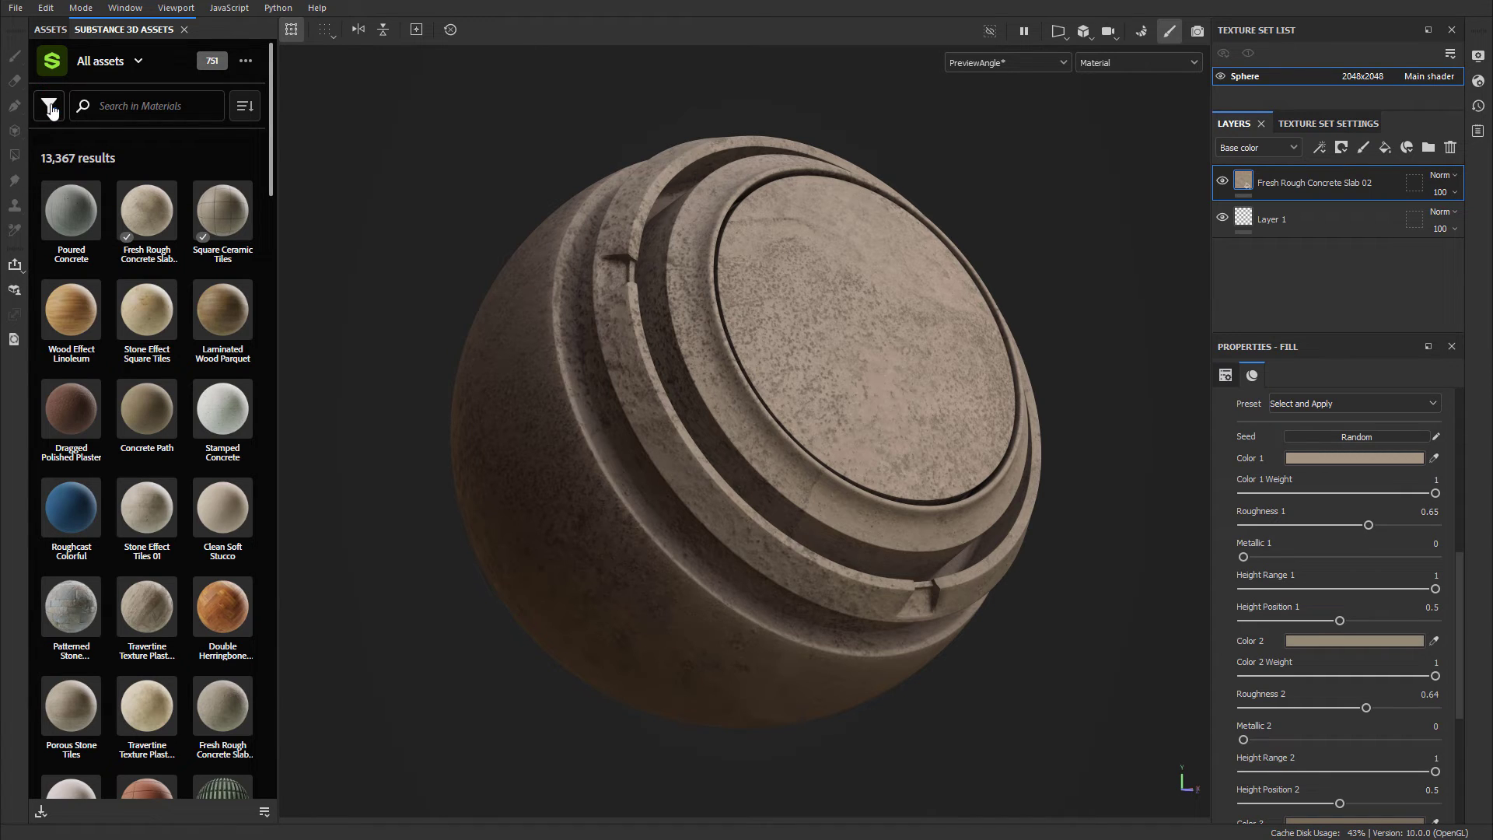
{"action": "left_click", "coordinate": [50, 108]}
{"action": "left_click", "coordinate": [50, 127]}
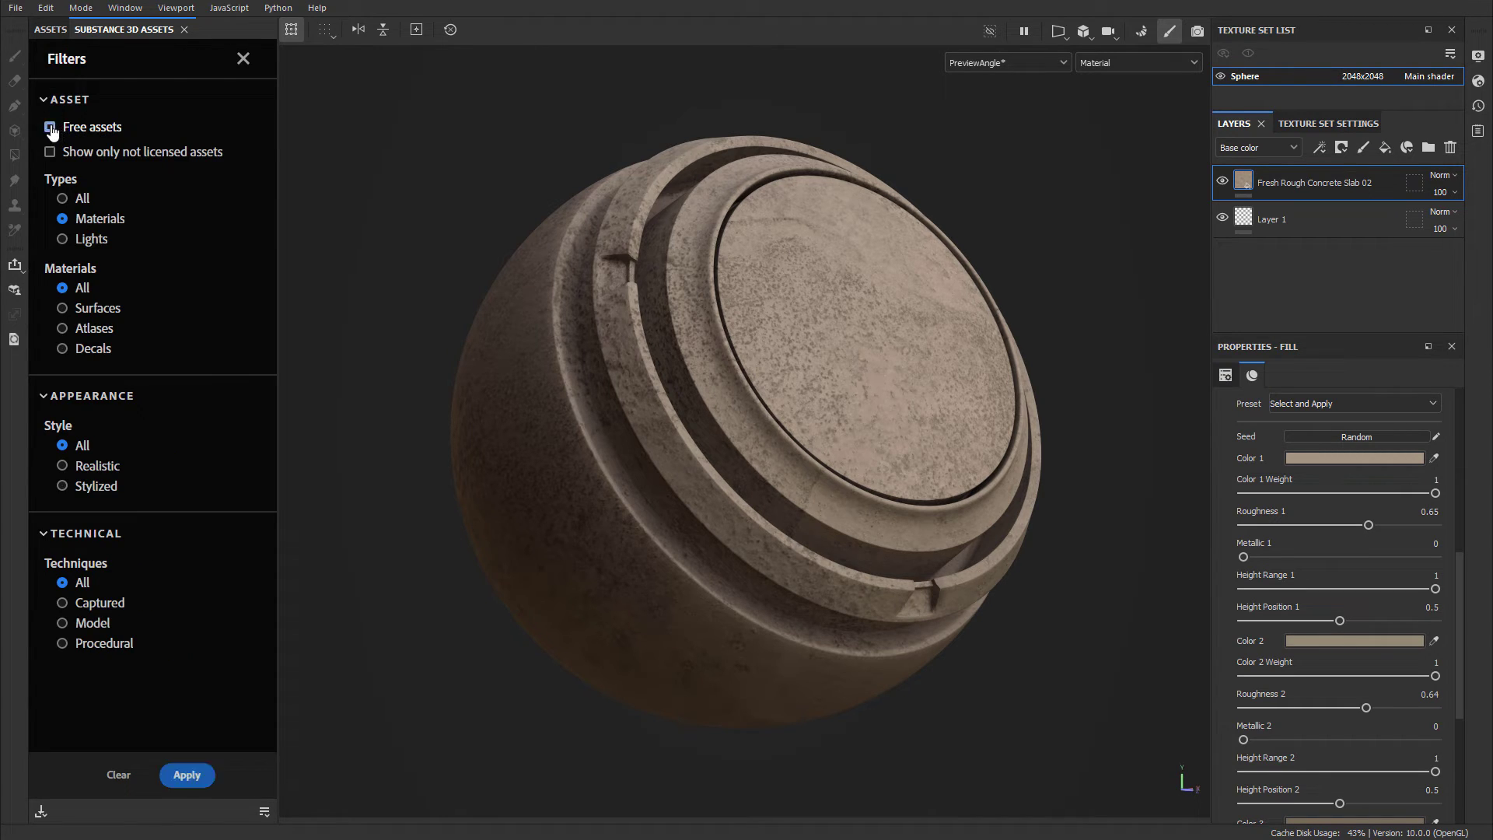
{"action": "left_click", "coordinate": [191, 776]}
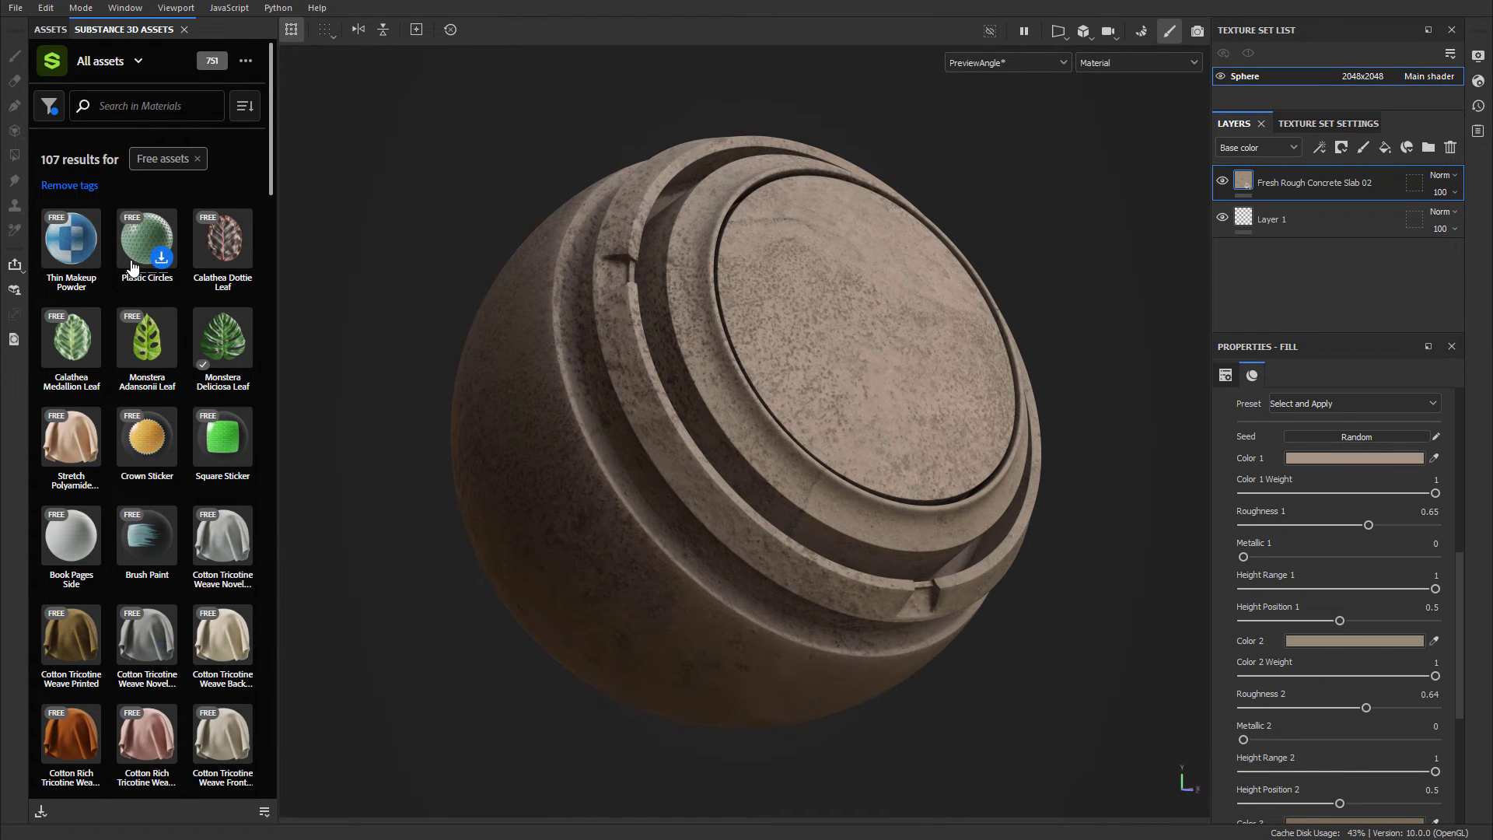
{"action": "left_click", "coordinate": [53, 113]}
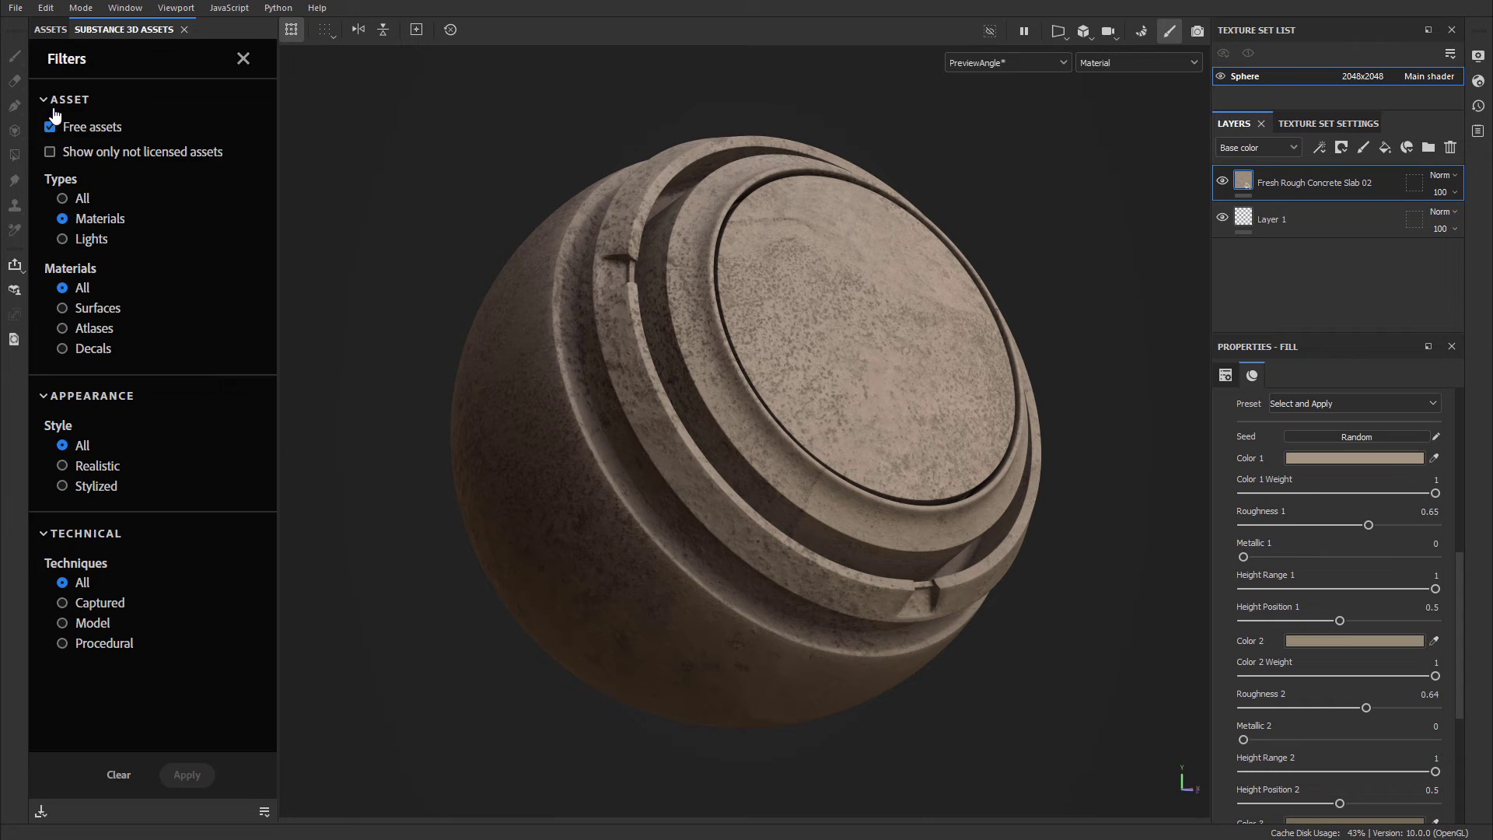
{"action": "left_click", "coordinate": [50, 153]}
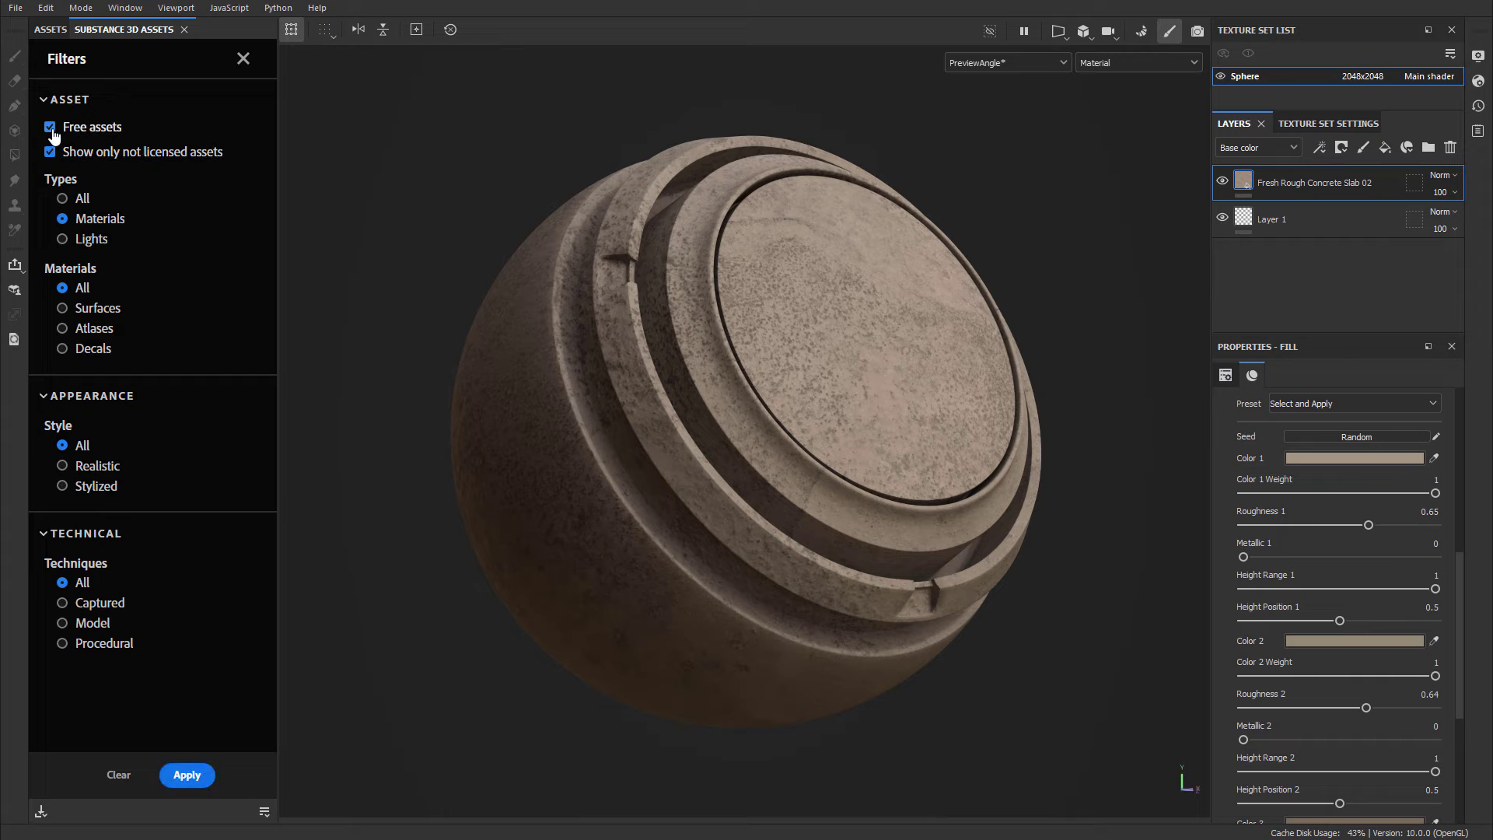
{"action": "left_click", "coordinate": [190, 774]}
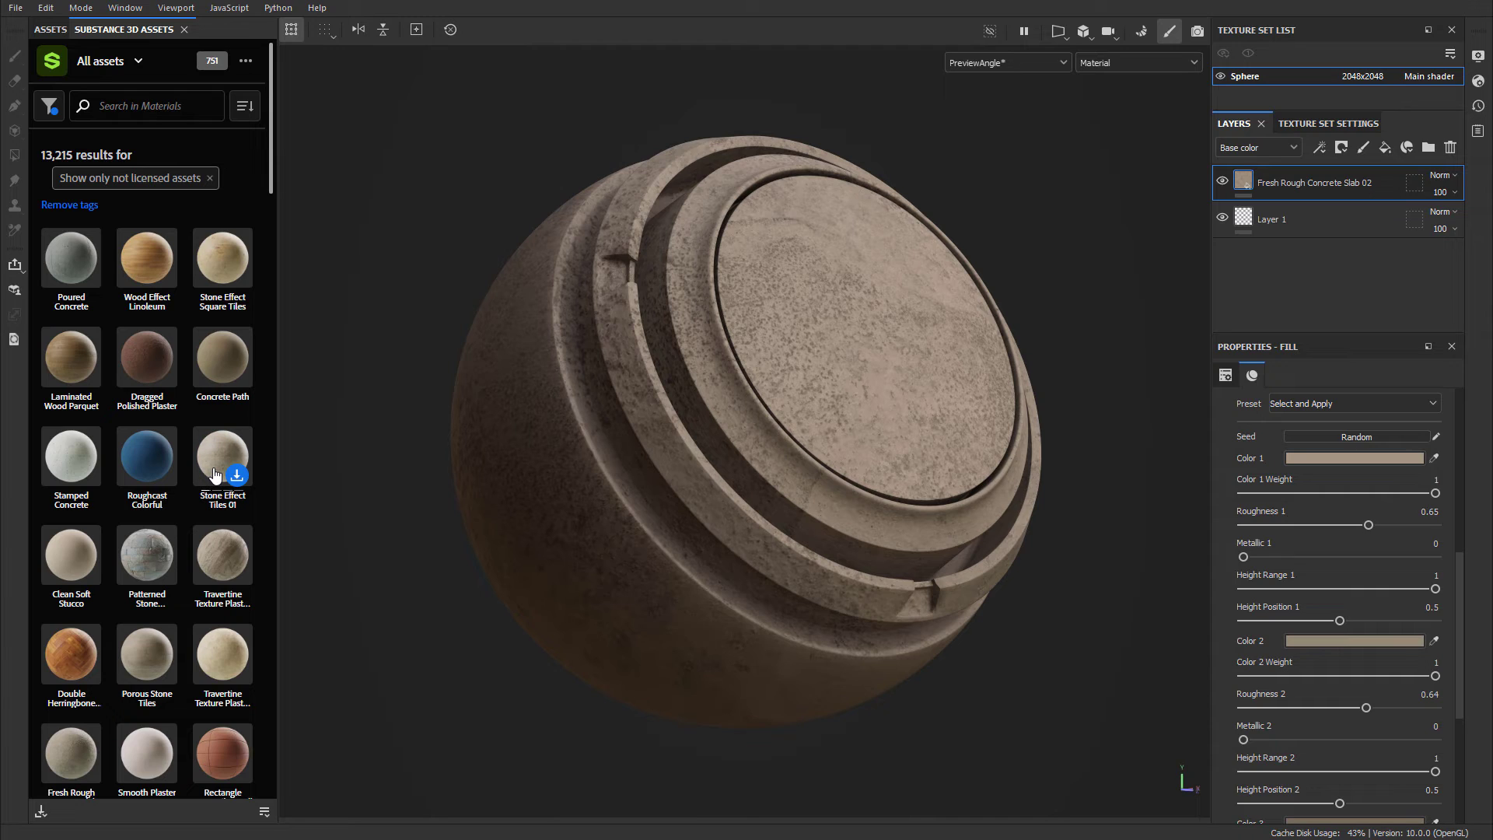
{"action": "left_click", "coordinate": [81, 206]}
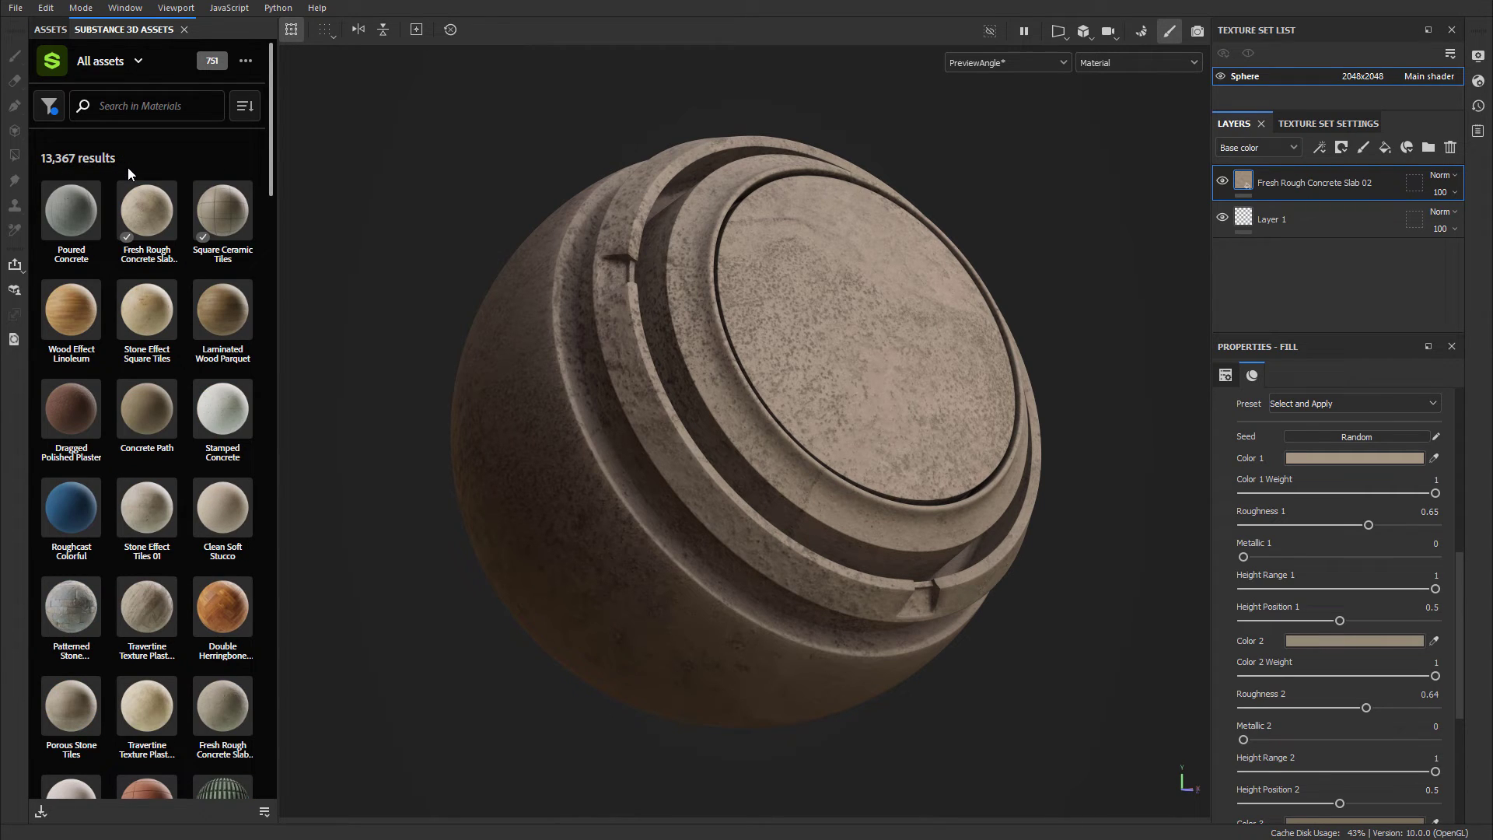
{"action": "left_click", "coordinate": [49, 106]}
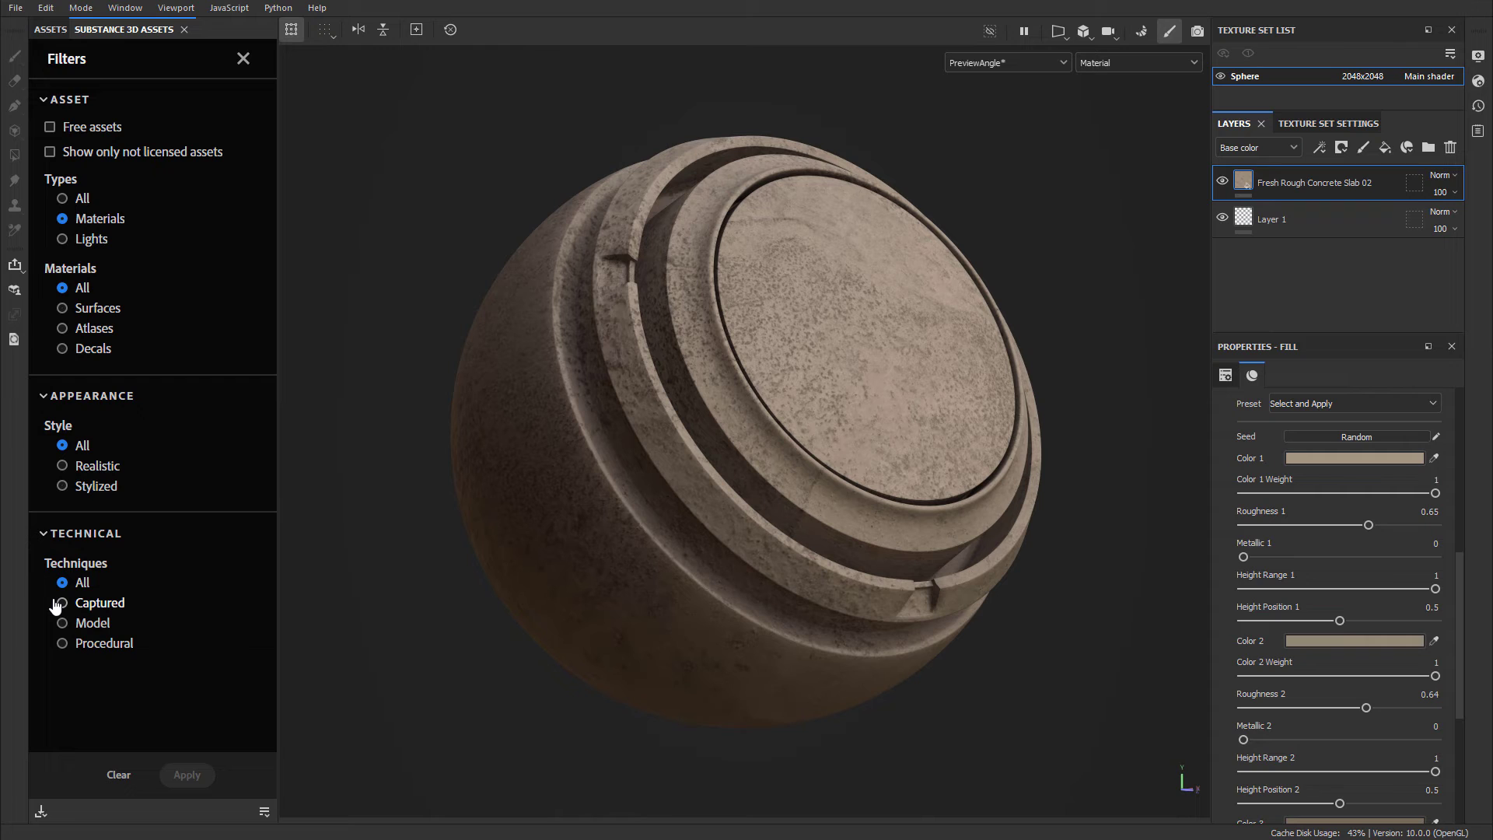
{"action": "left_click", "coordinate": [243, 59]}
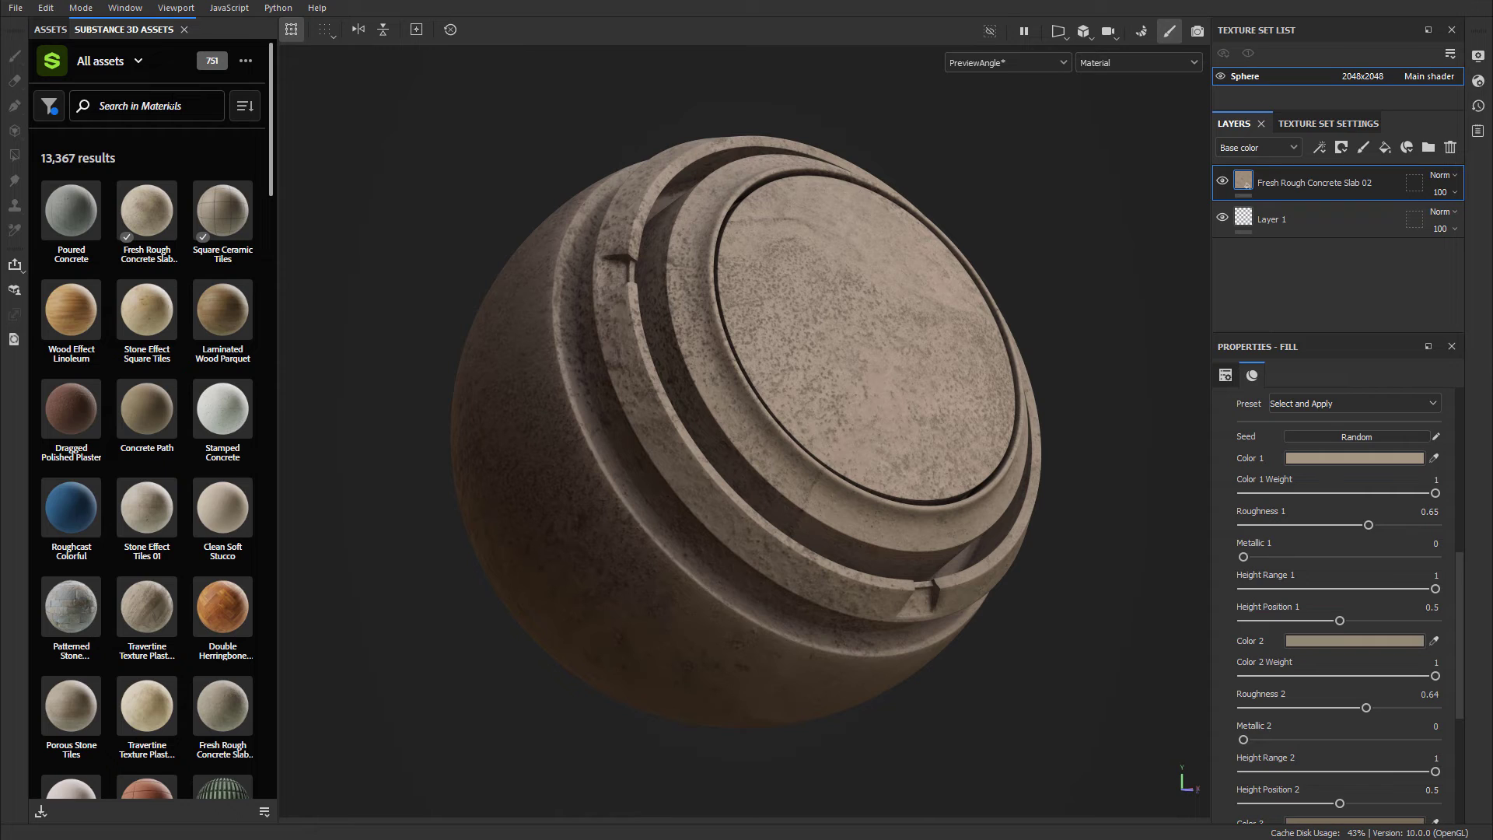
Step: Search the library for 'concrete' (767 results) and preview the Troweled Concrete asset
{"action": "type", "text": "conc"}
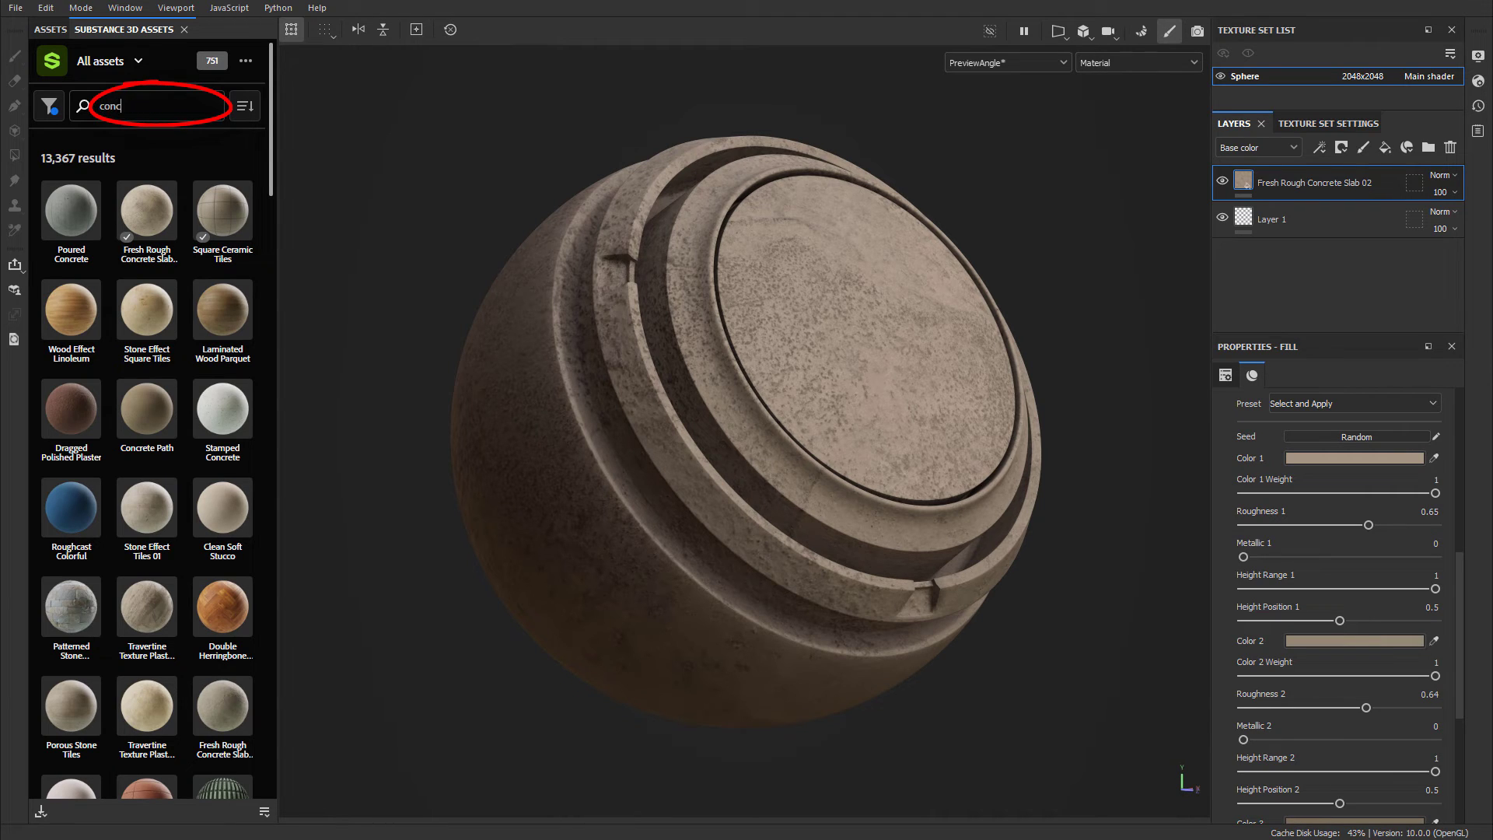
{"action": "type", "text": "rete"}
{"action": "key", "text": "Return"}
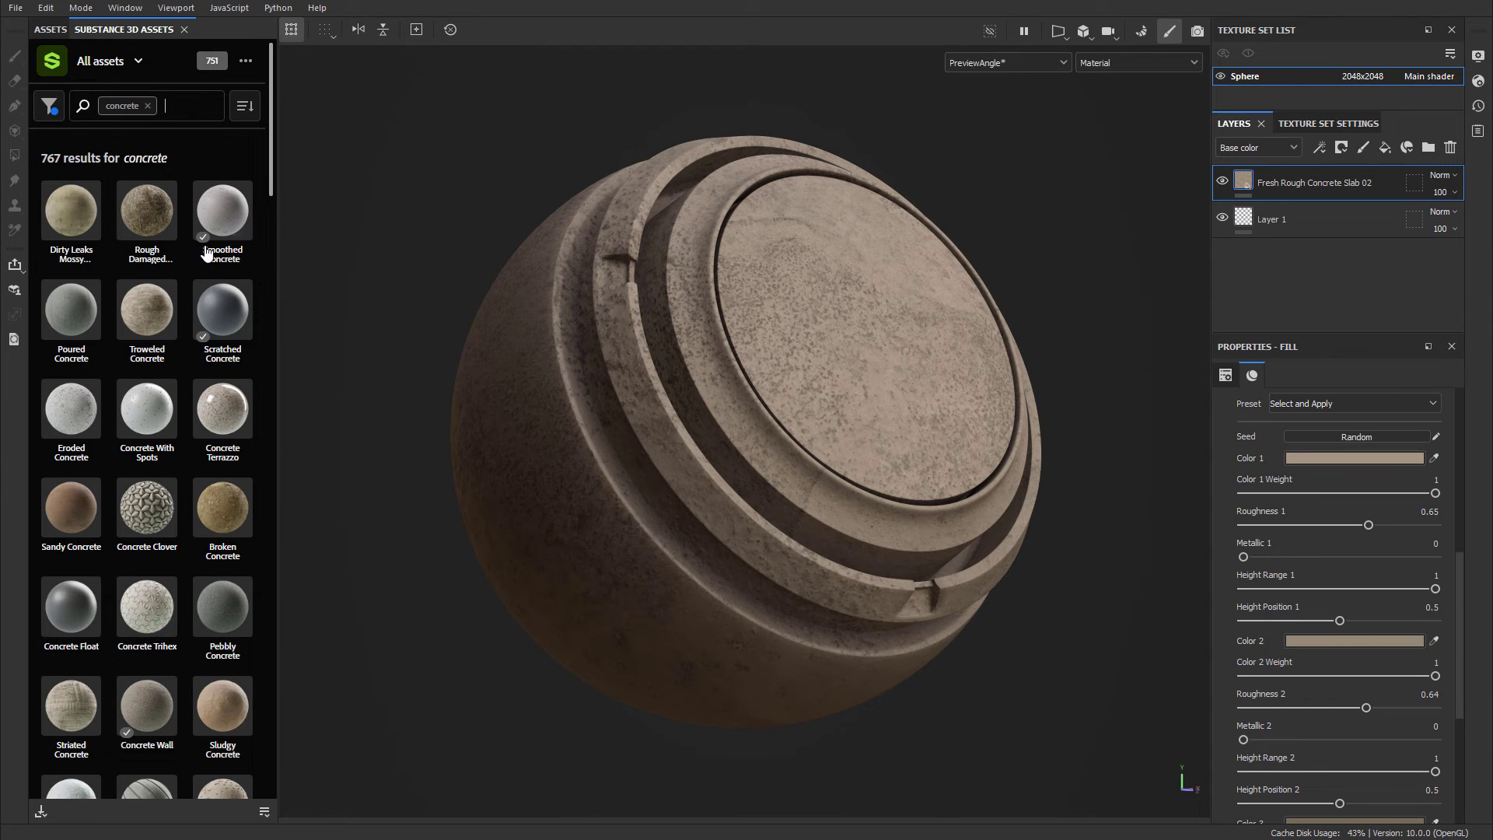
{"action": "mouse_move", "coordinate": [200, 250]}
{"action": "left_click", "coordinate": [138, 304]}
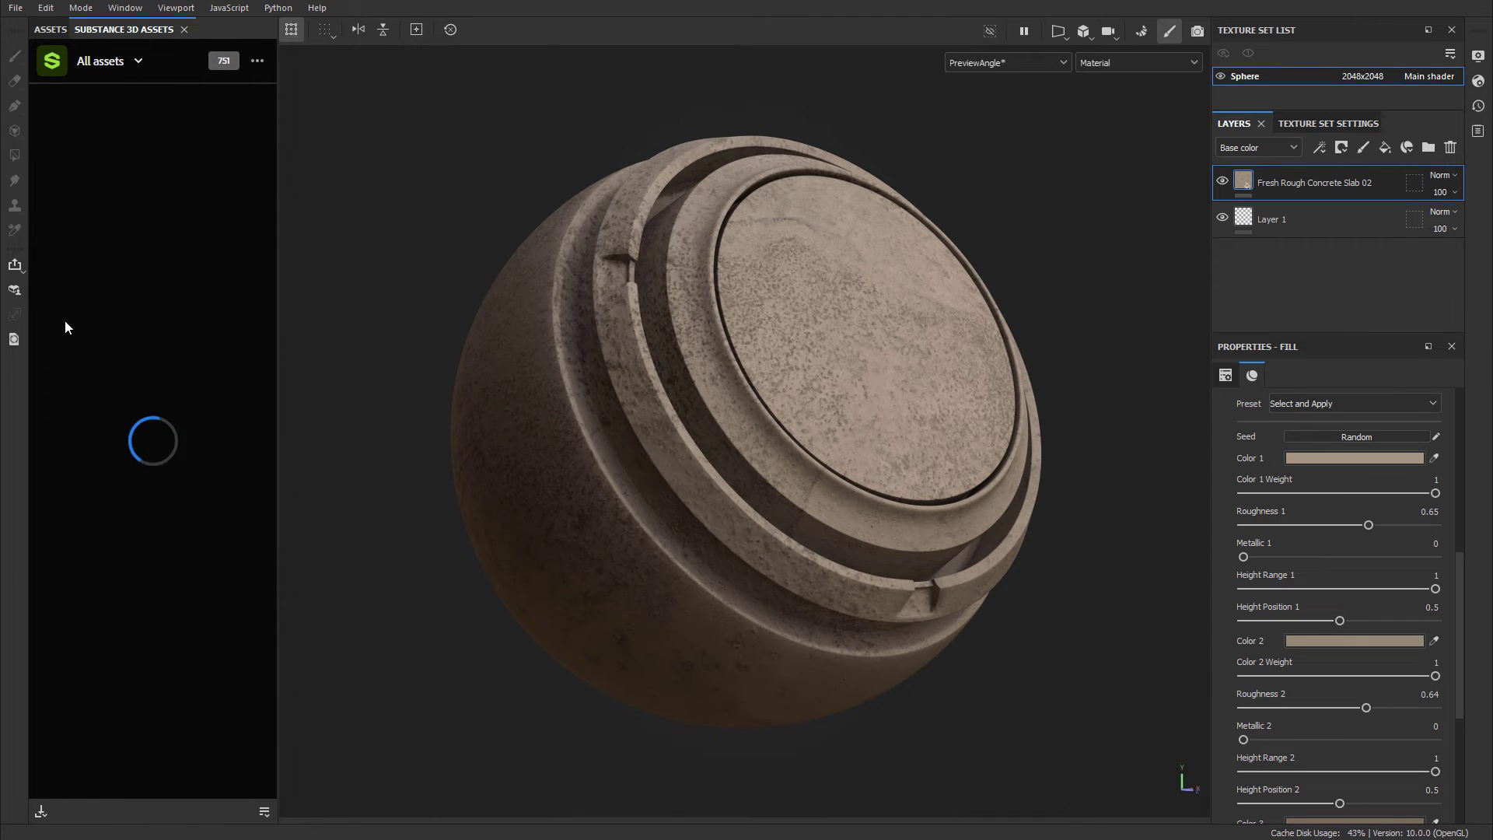
{"action": "left_click", "coordinate": [46, 108]}
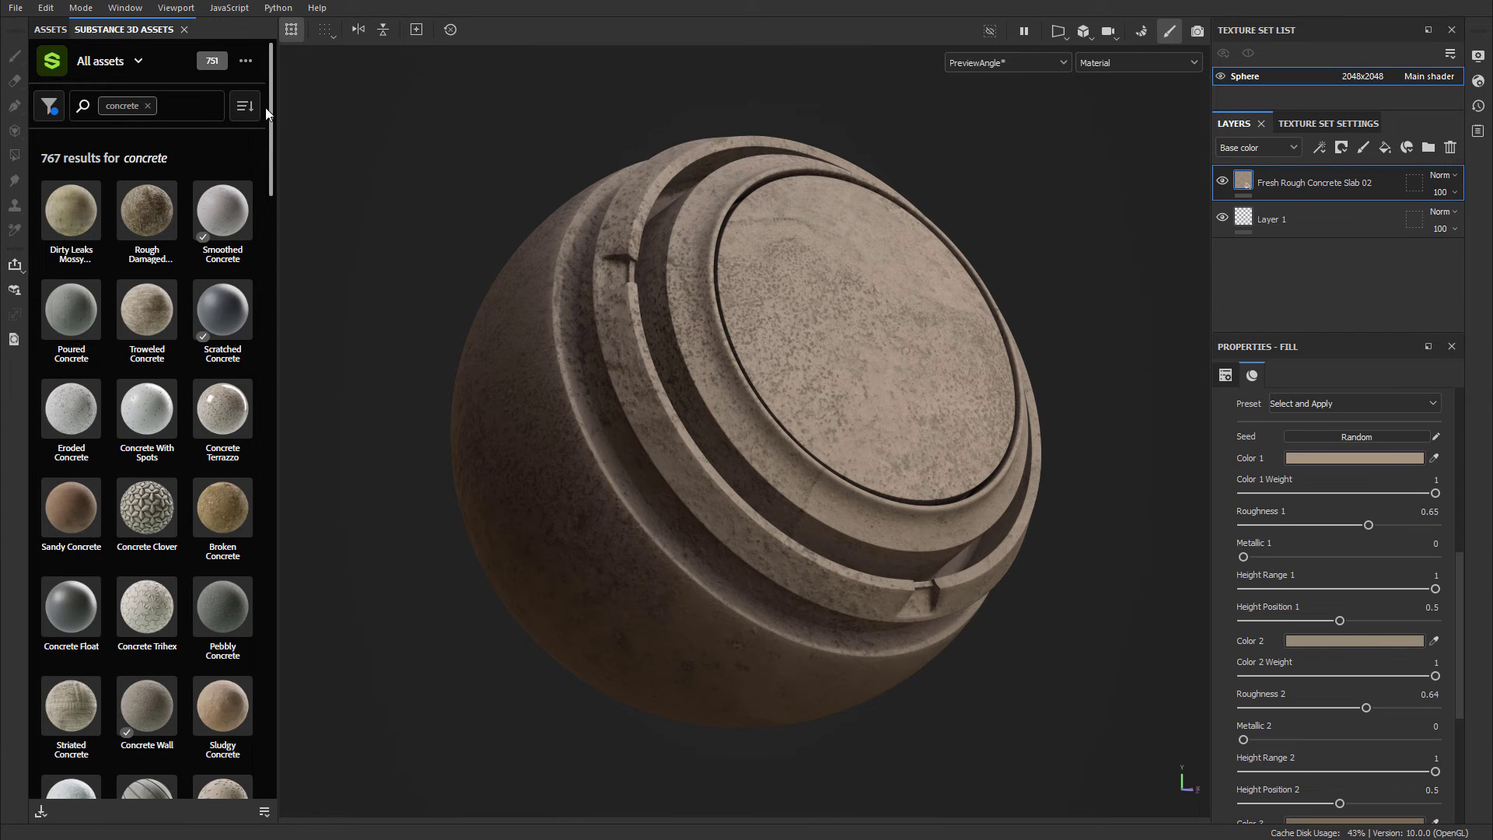
Step: Enlarge the thumbnails to a single column via Display size, then shrink back to three columns
{"action": "left_click", "coordinate": [245, 62]}
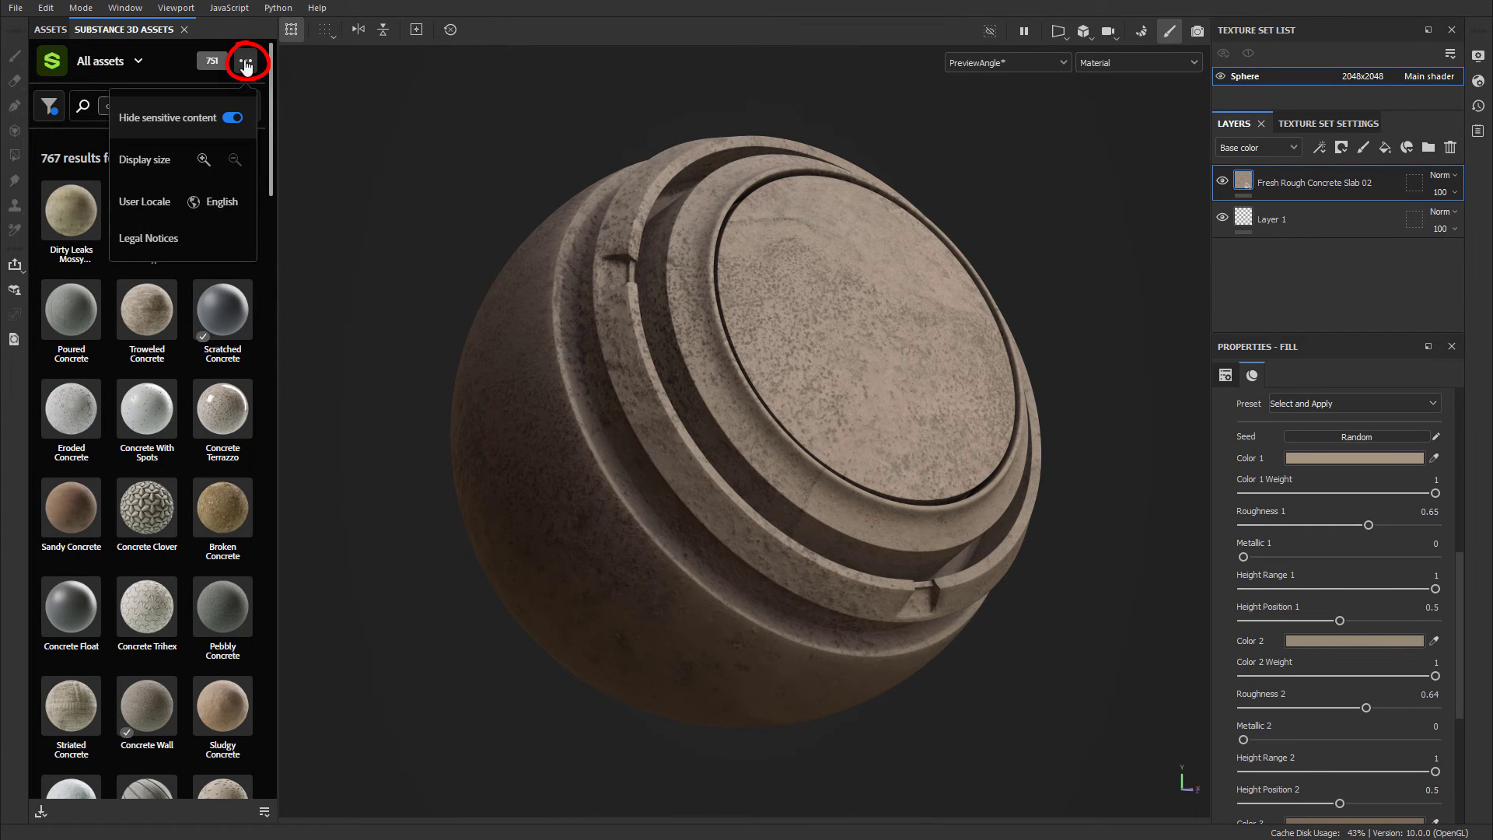
{"action": "left_click", "coordinate": [204, 159]}
{"action": "left_click", "coordinate": [205, 160]}
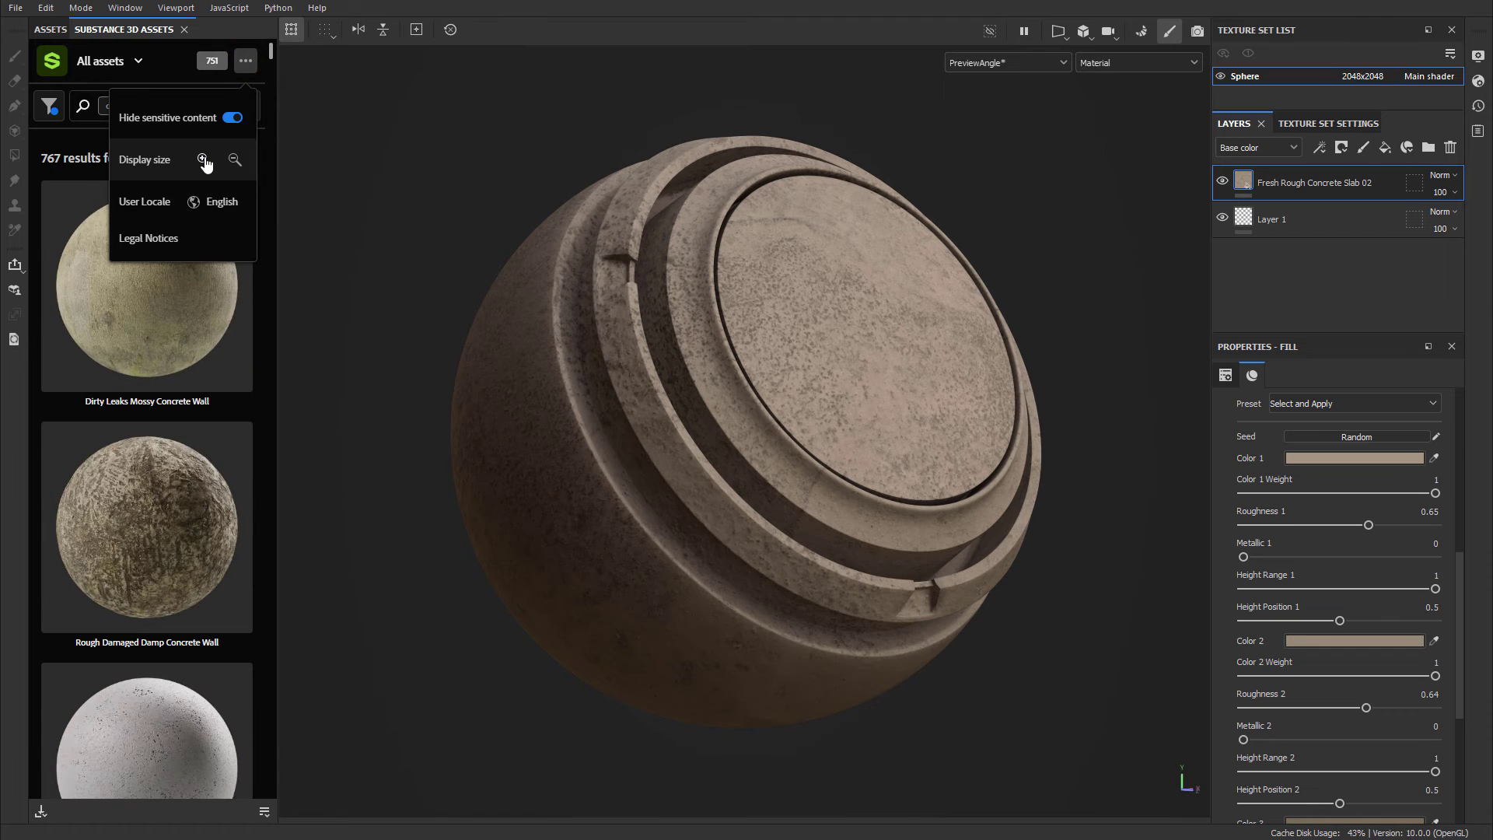
{"action": "left_click", "coordinate": [234, 161]}
{"action": "left_click", "coordinate": [234, 161]}
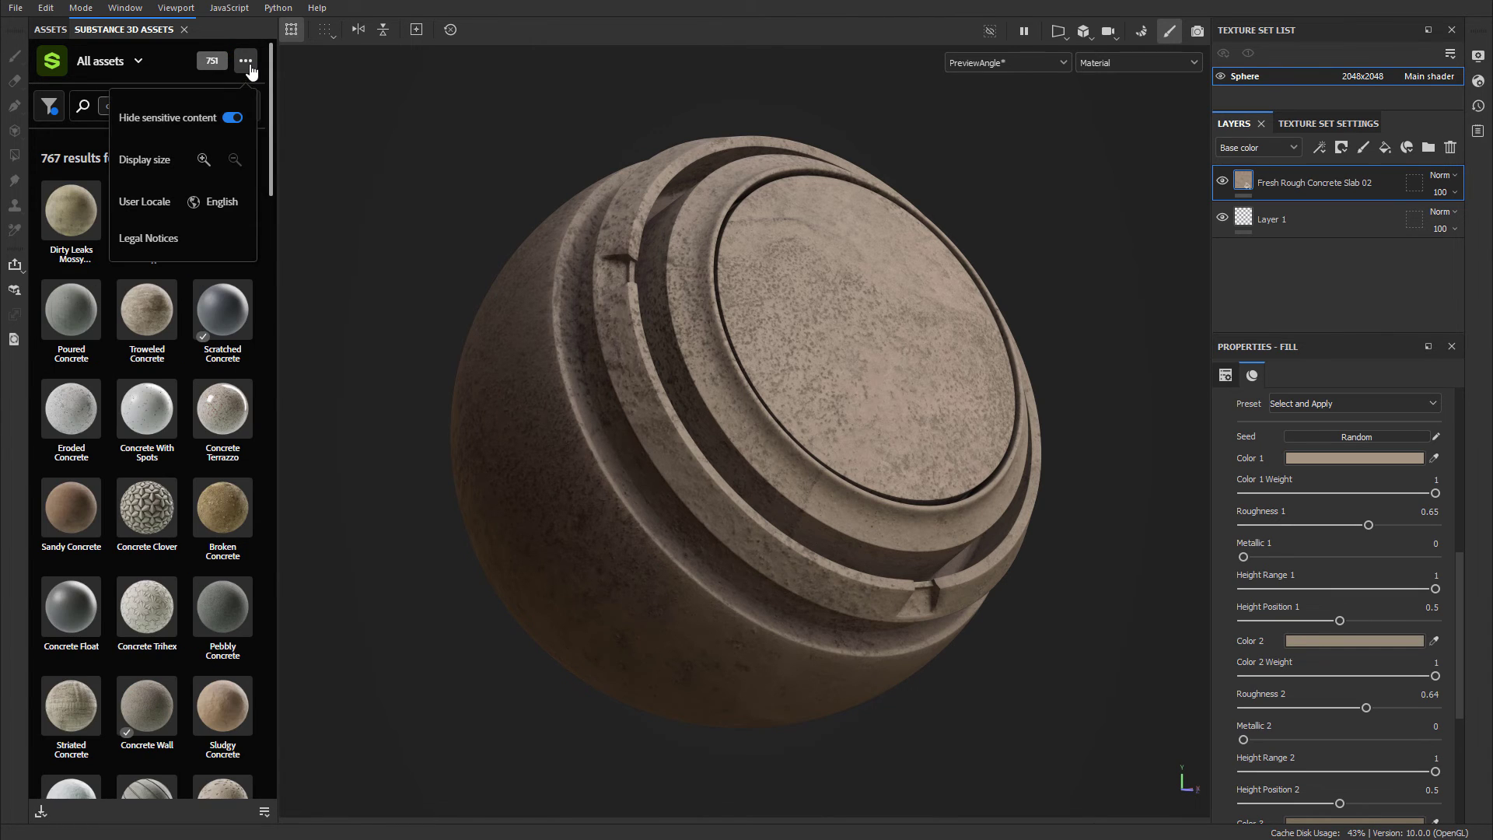
{"action": "left_click", "coordinate": [245, 61]}
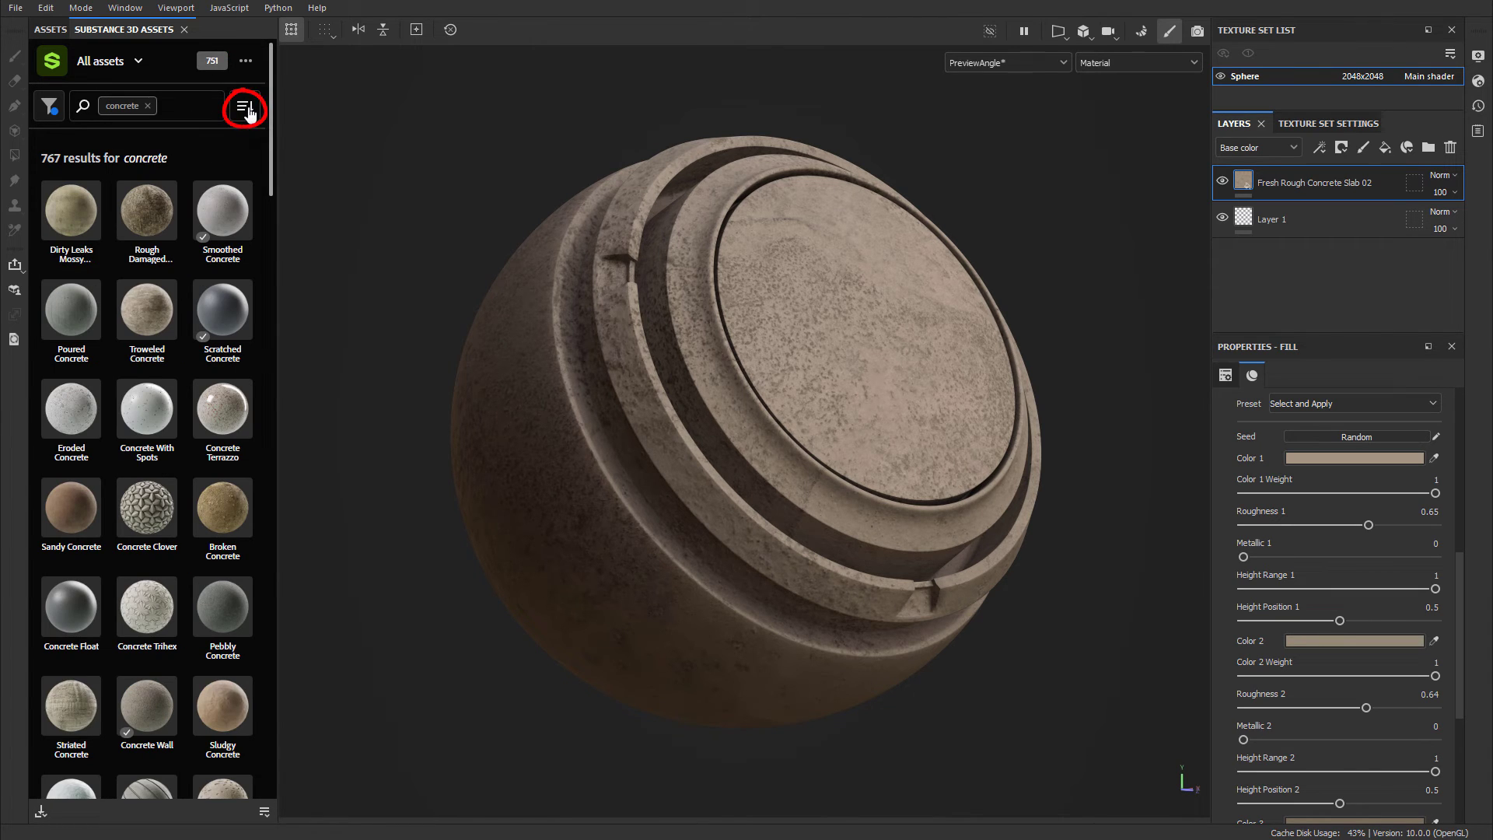
Step: Sort the 767 concrete results by Lastly updated, putting Fresh Rough Concrete Slab first
{"action": "left_click", "coordinate": [246, 108]}
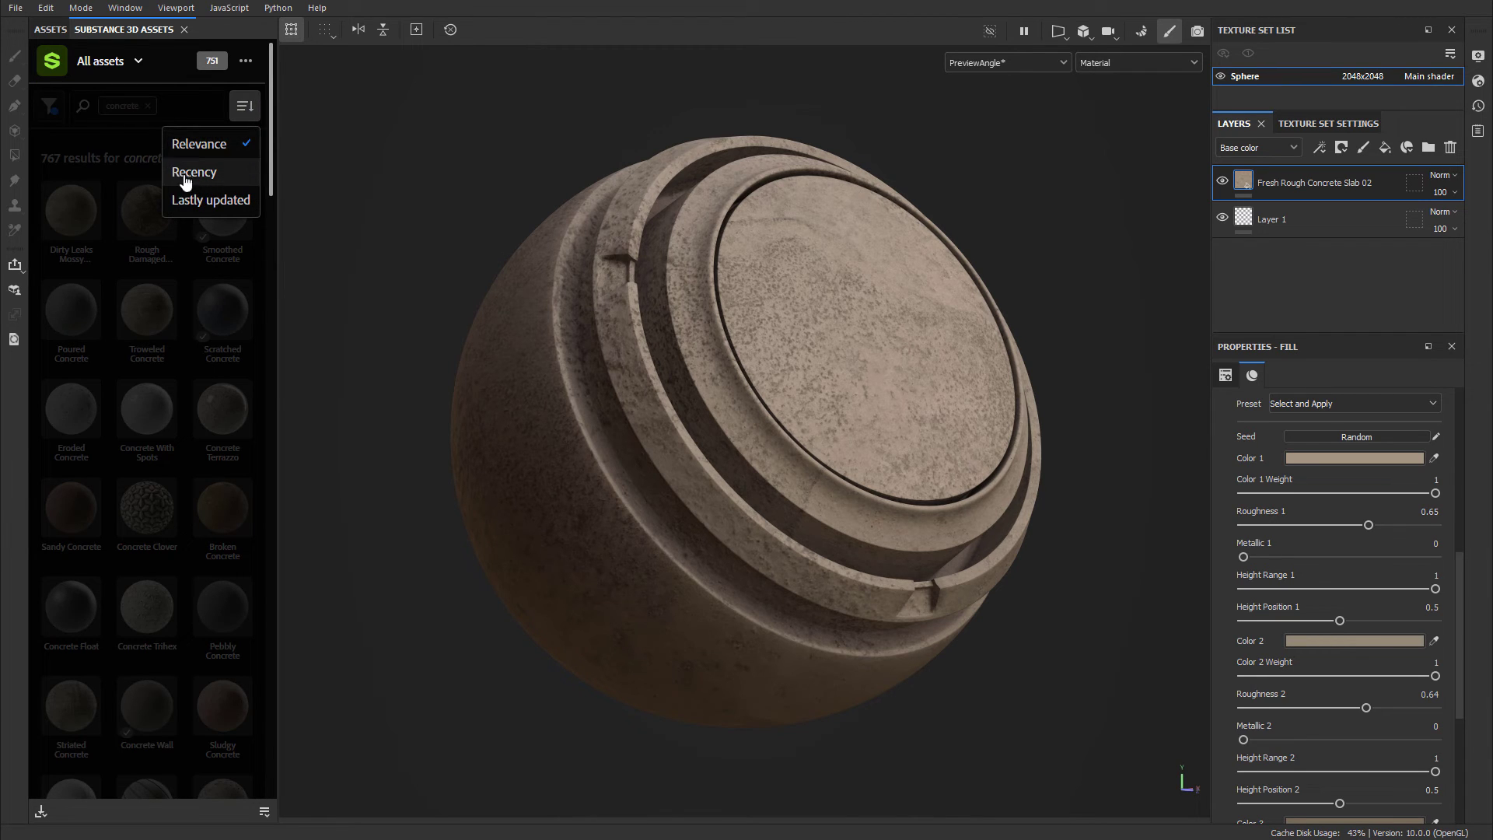
{"action": "left_click", "coordinate": [211, 201]}
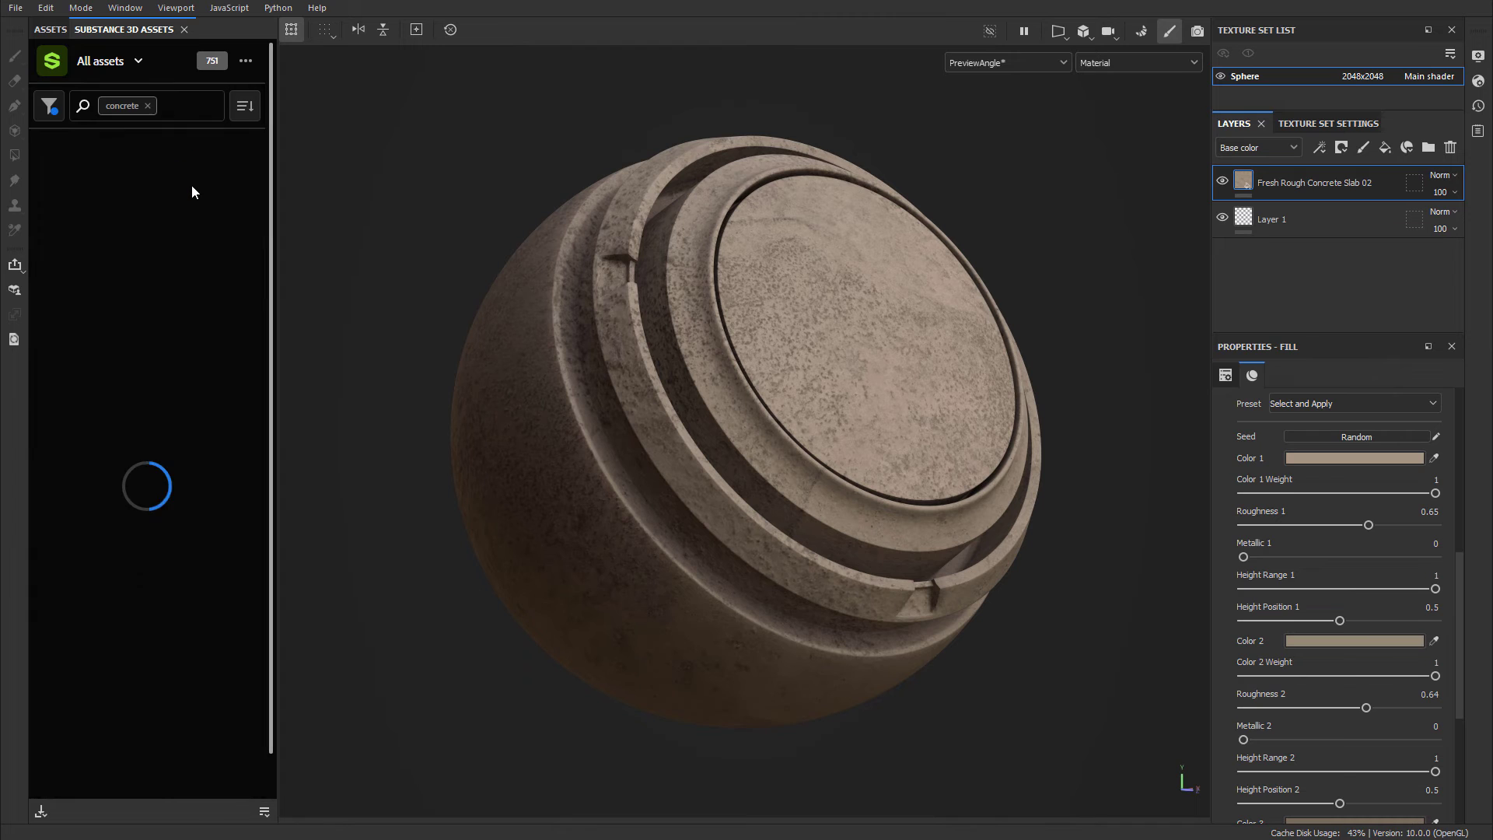
{"action": "left_click", "coordinate": [245, 105]}
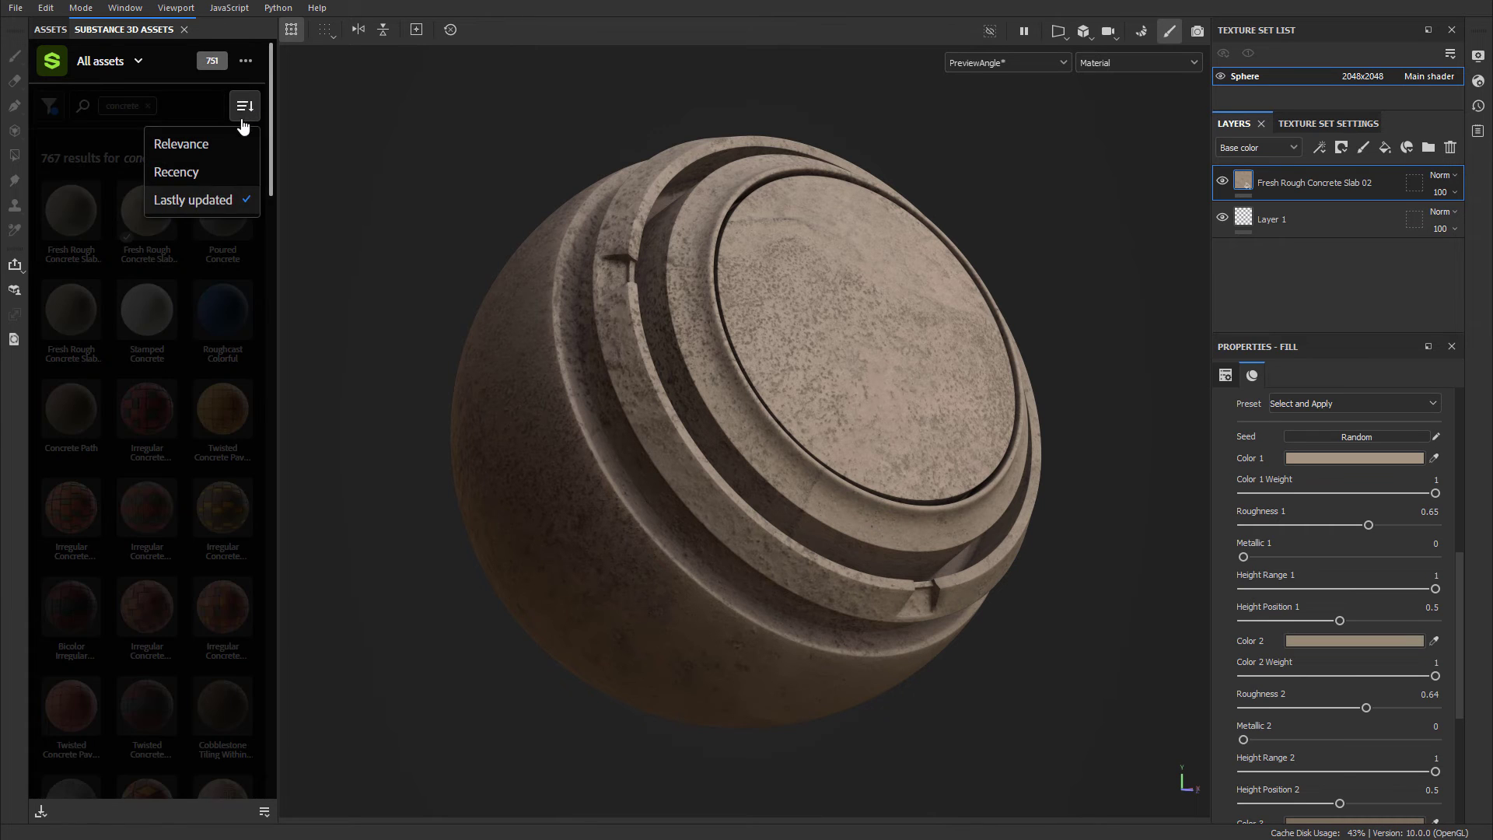